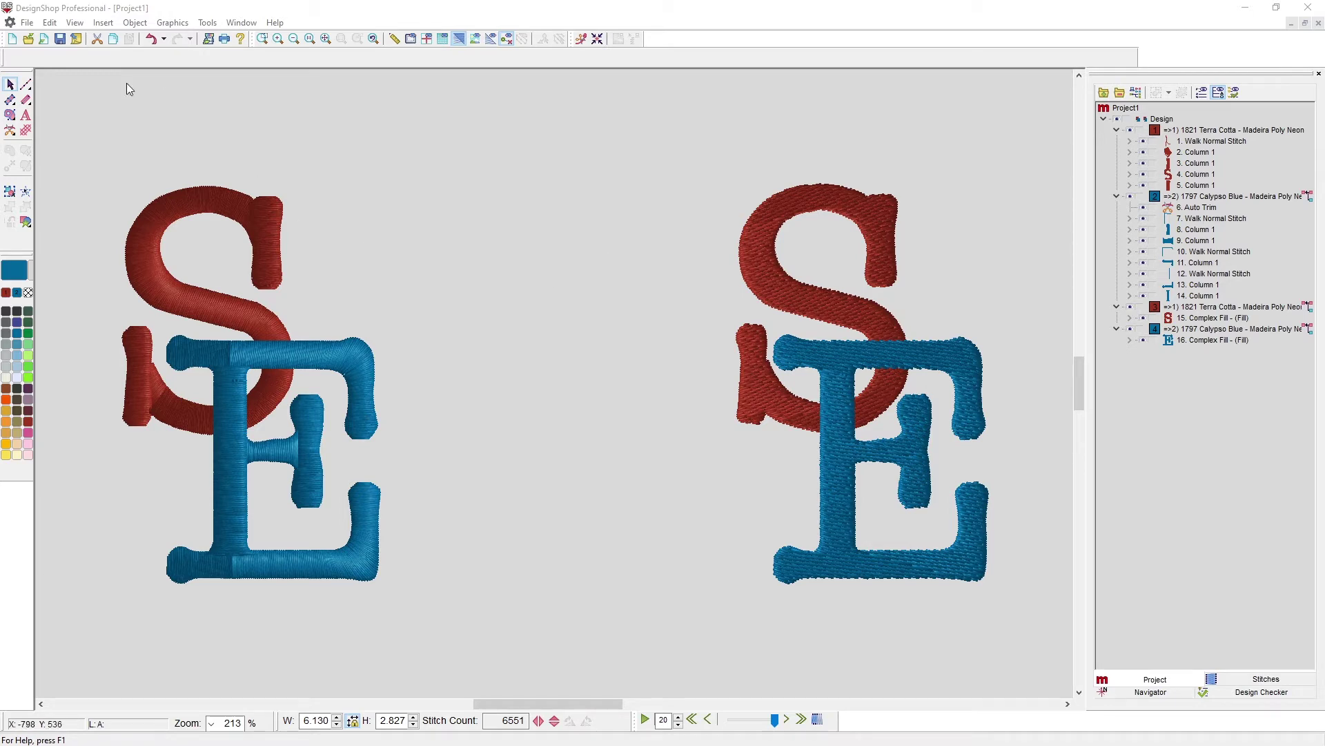
Zoom to the left SE monogram alone and inspect where the S and E overlap
{"action": "left_click_drag", "start_coordinate": [66, 128], "coordinate": [503, 651]}
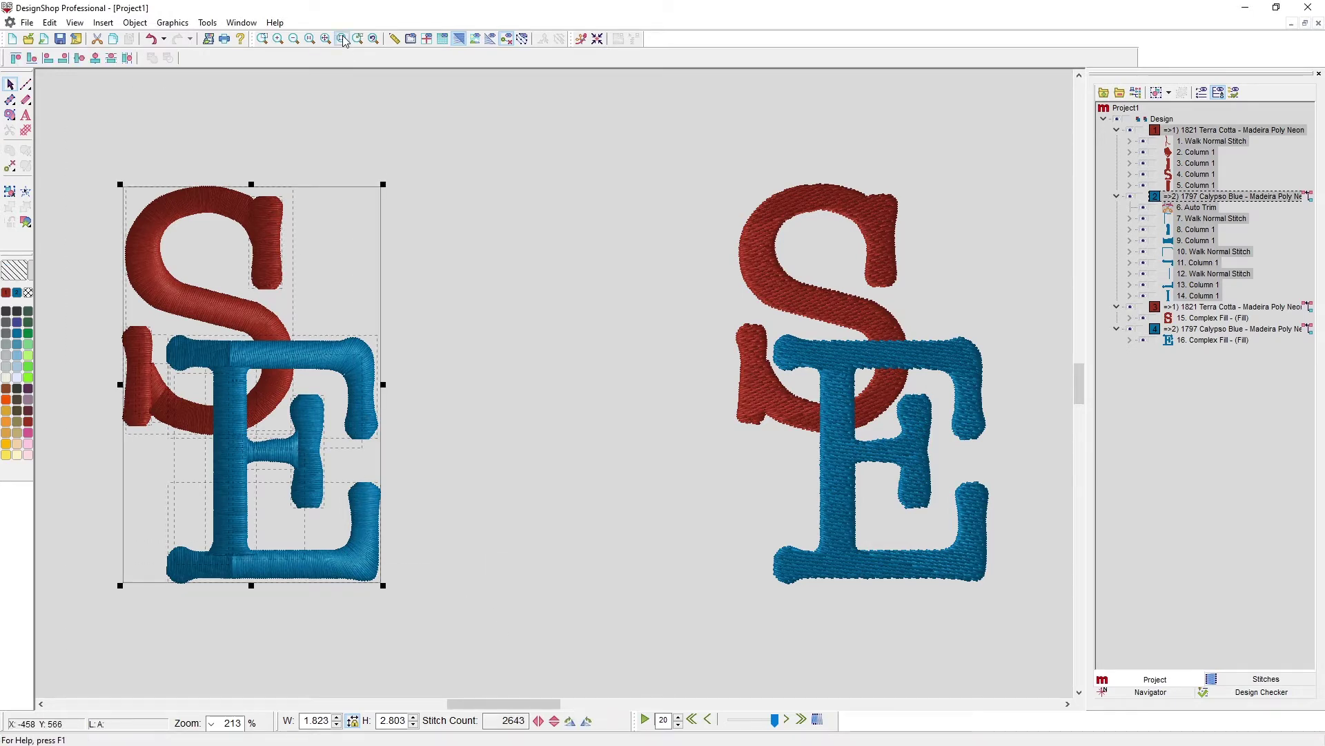
{"action": "left_click", "coordinate": [341, 39]}
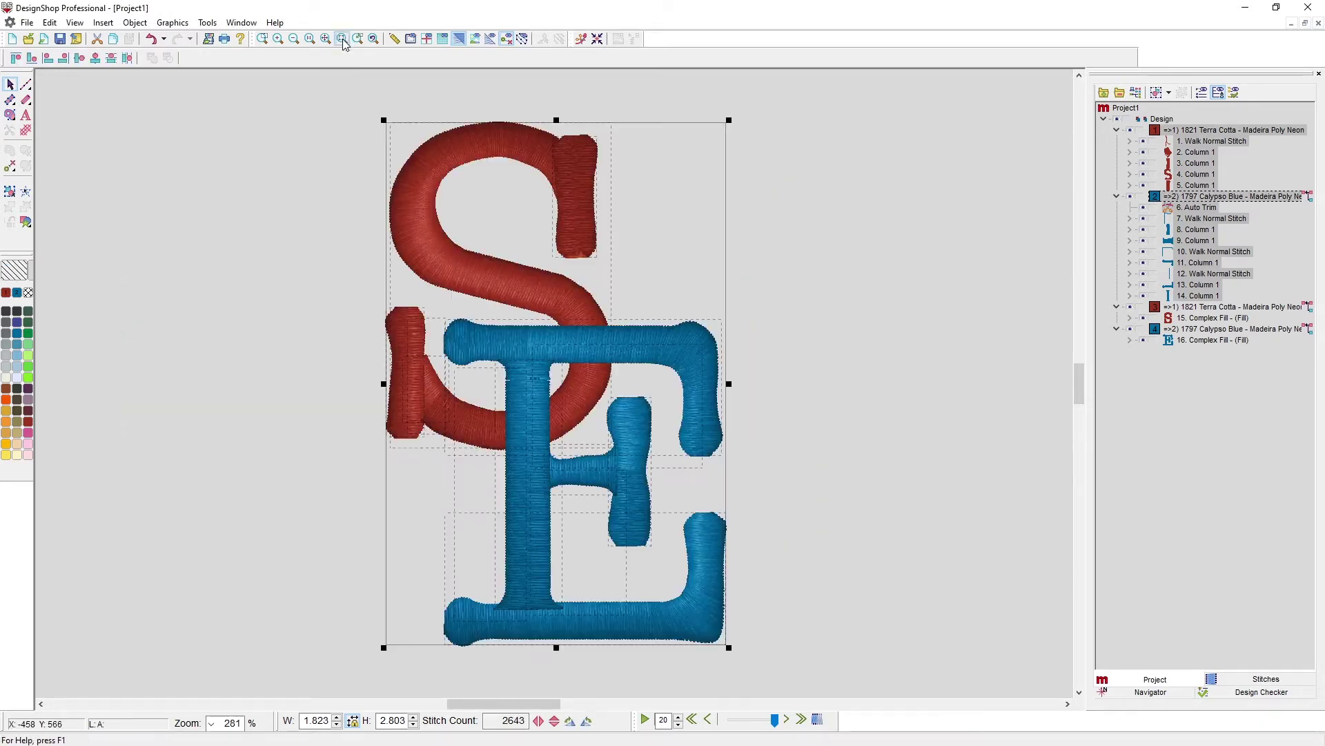
{"action": "left_click", "coordinate": [789, 305]}
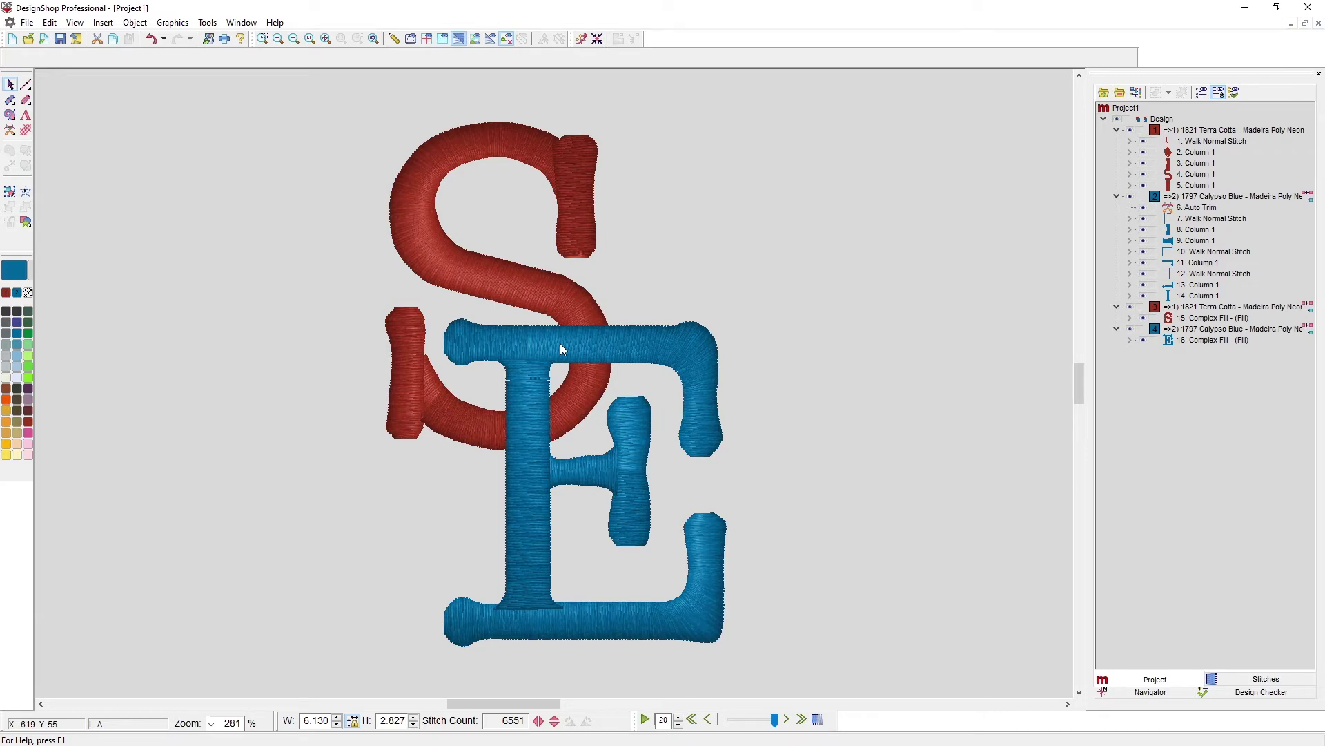
{"action": "scroll", "coordinate": [562, 346], "scroll_direction": "up", "scroll_amount": 6}
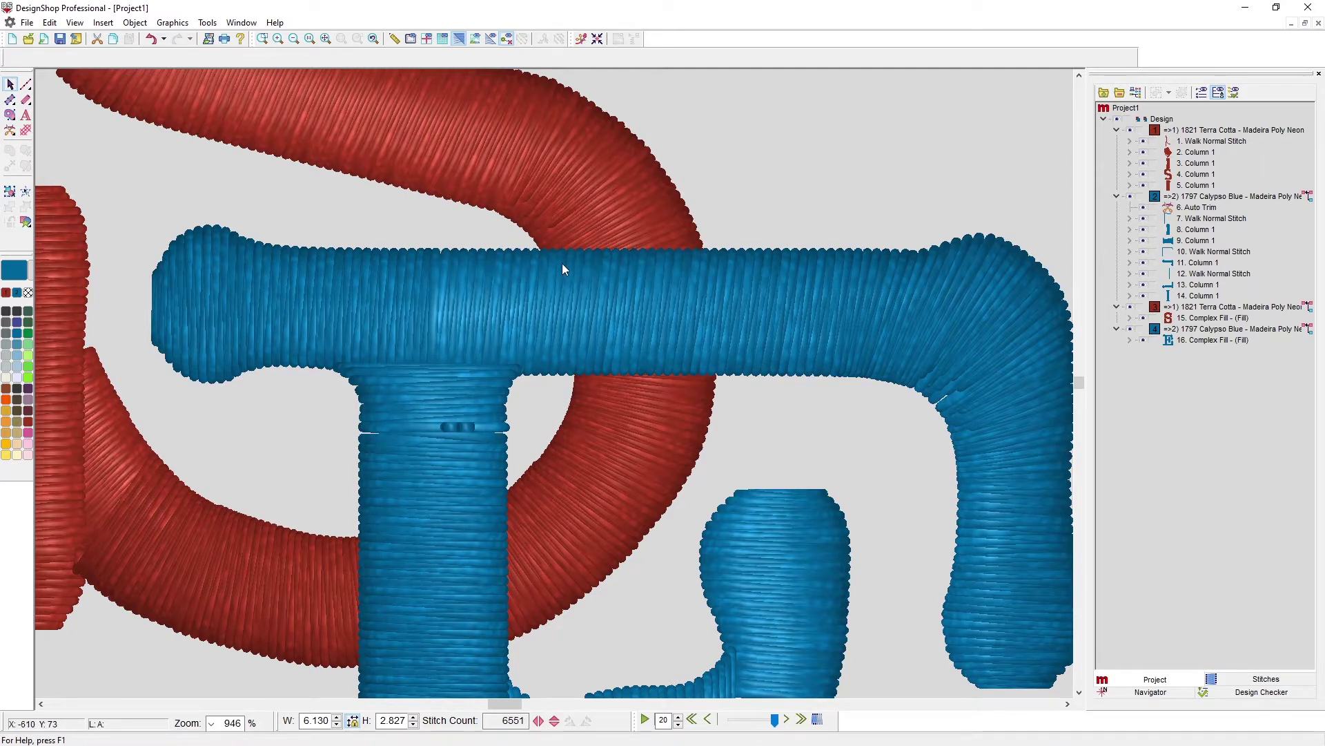
{"action": "scroll", "coordinate": [586, 341], "scroll_direction": "down", "scroll_amount": 6}
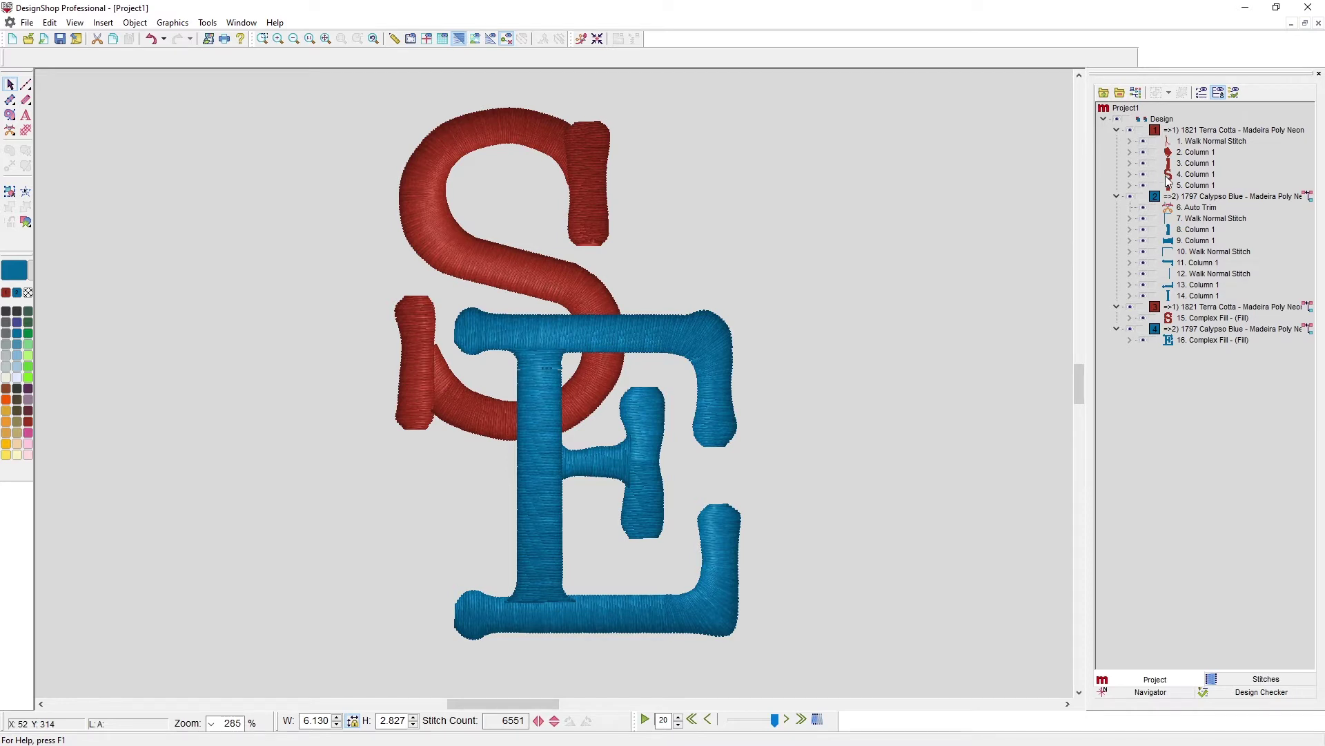
Select the S curve column (4. Column 1) and add an angle line at the E bar's top edge
{"action": "left_click", "coordinate": [1207, 164]}
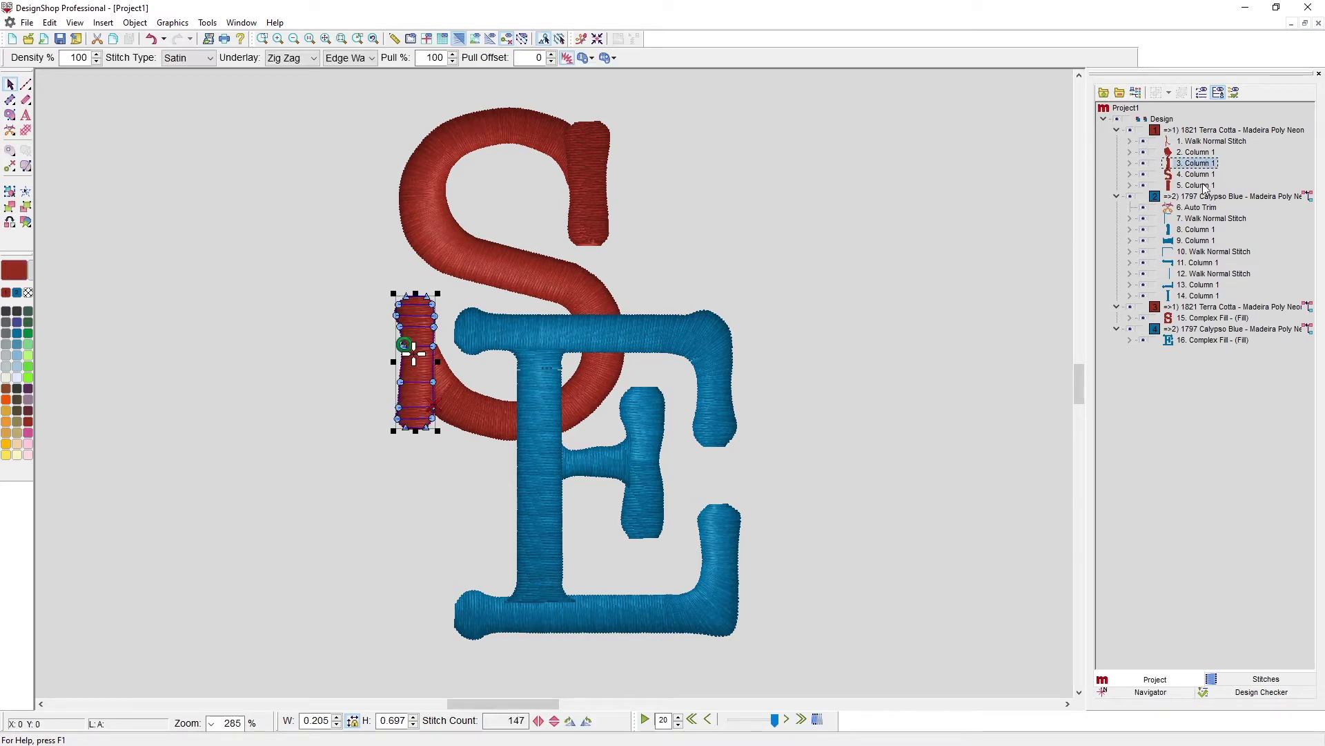
{"action": "left_click", "coordinate": [1204, 185]}
{"action": "left_click", "coordinate": [860, 258]}
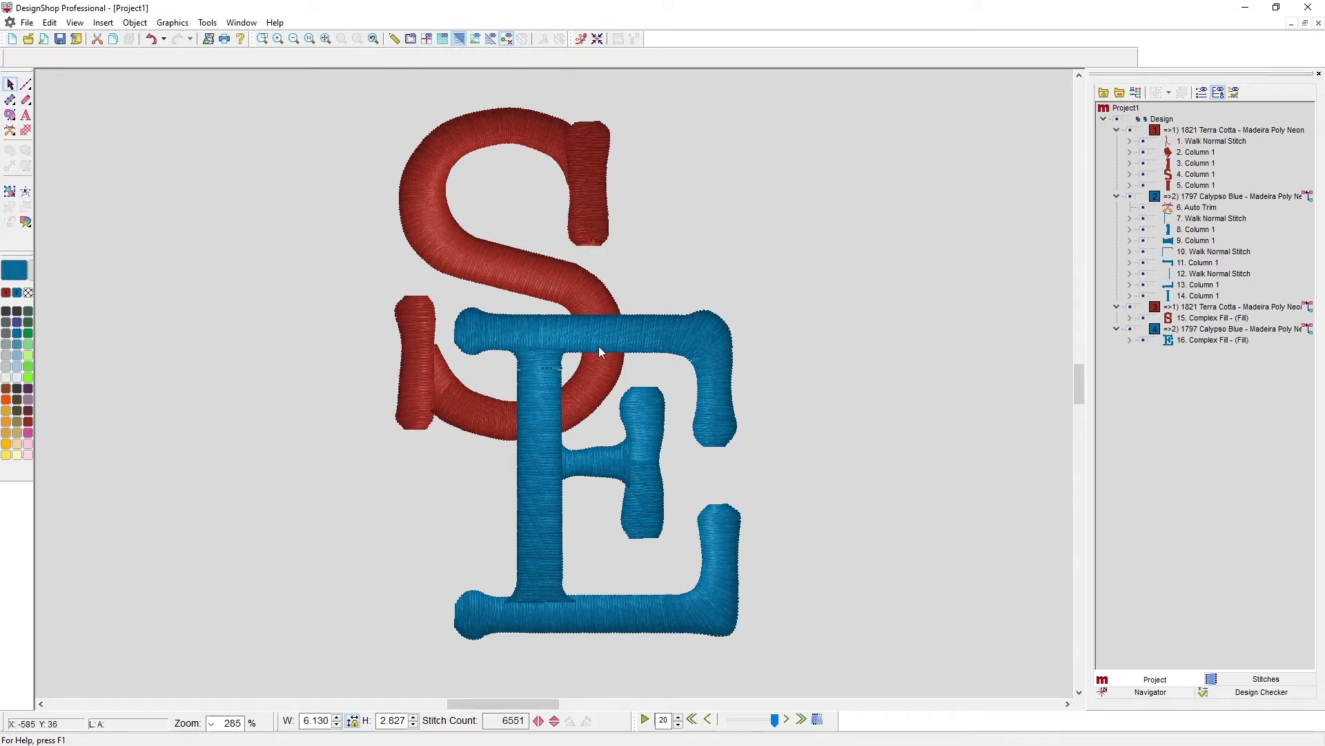
{"action": "scroll", "coordinate": [598, 347], "scroll_direction": "up", "scroll_amount": 5}
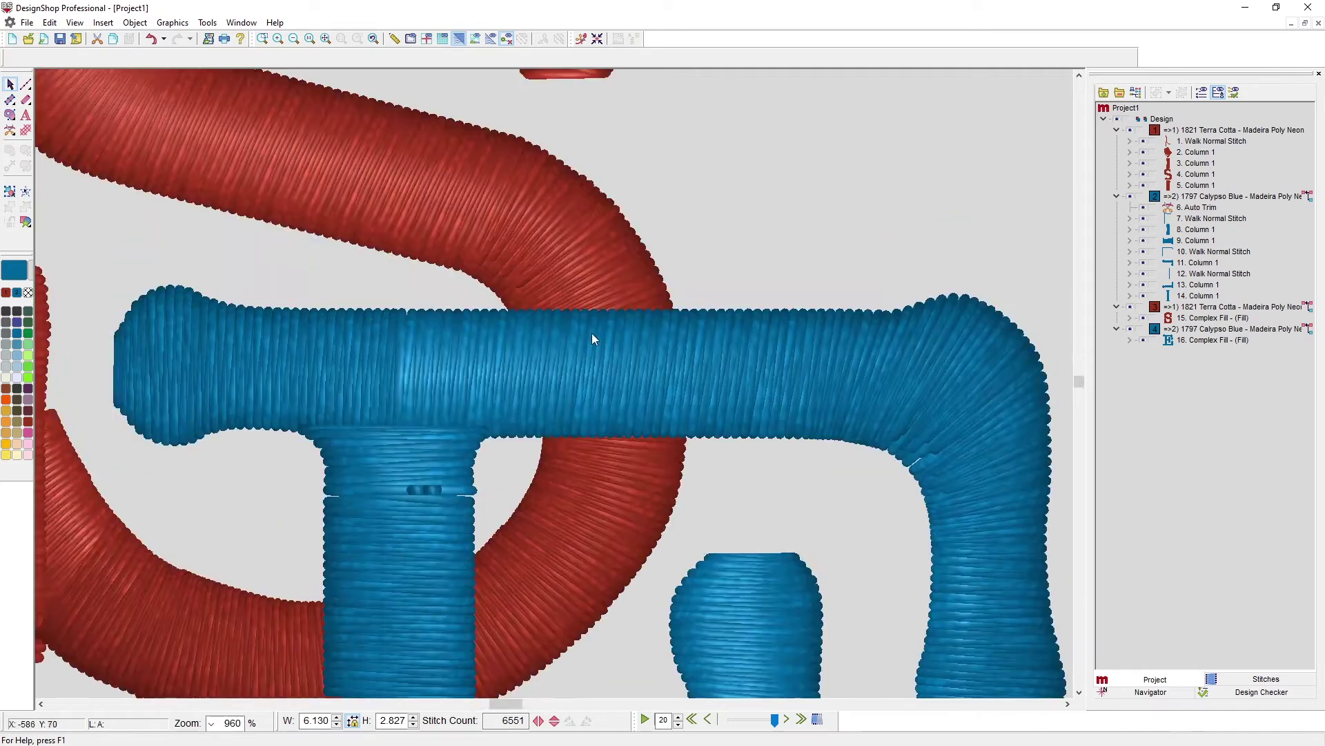
{"action": "left_click", "coordinate": [567, 251]}
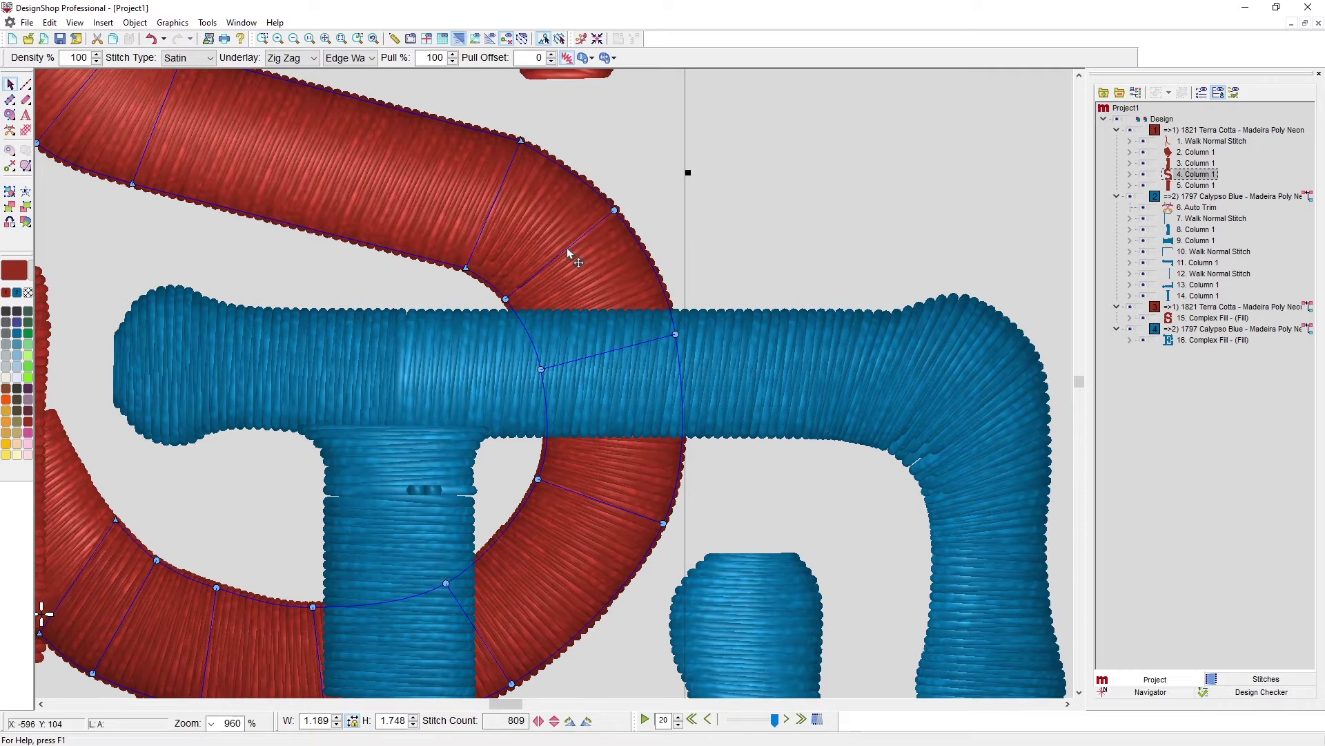
{"action": "scroll", "coordinate": [592, 262], "scroll_direction": "up", "scroll_amount": 1}
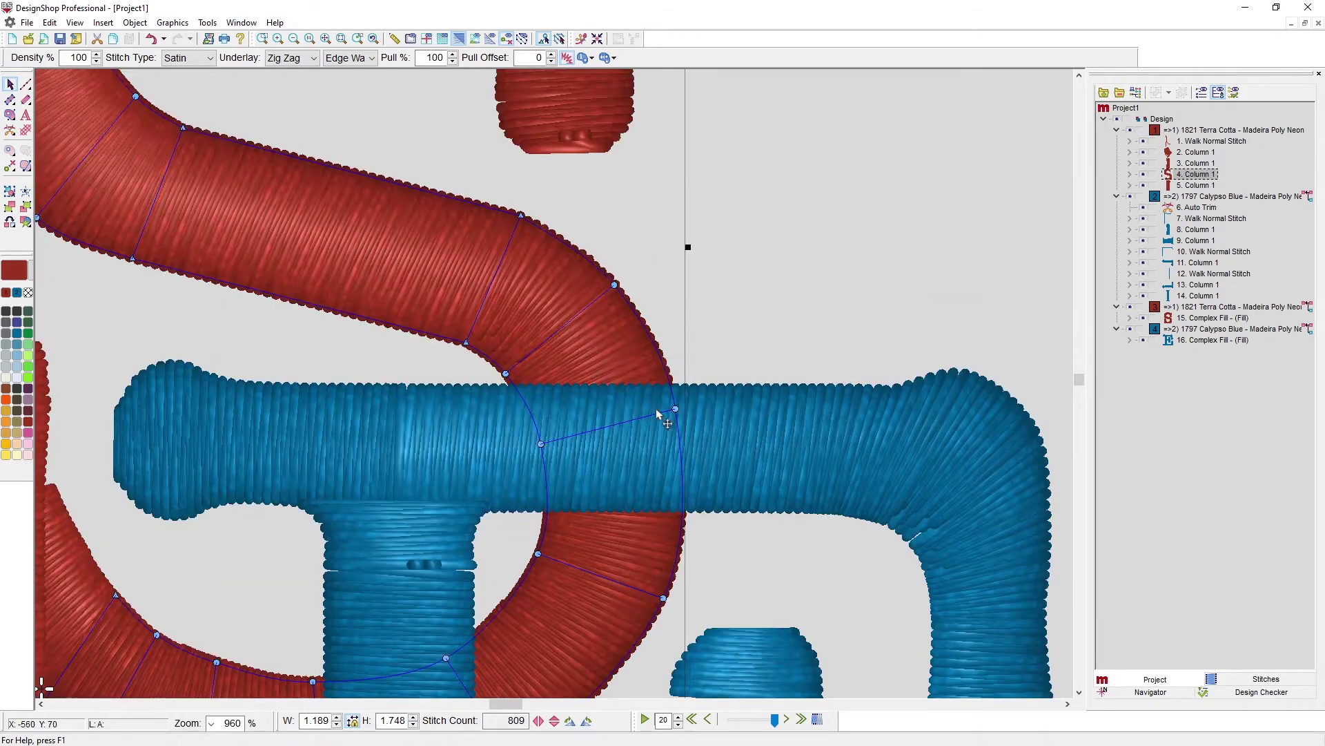
{"action": "scroll", "coordinate": [656, 414], "scroll_direction": "down", "scroll_amount": 1}
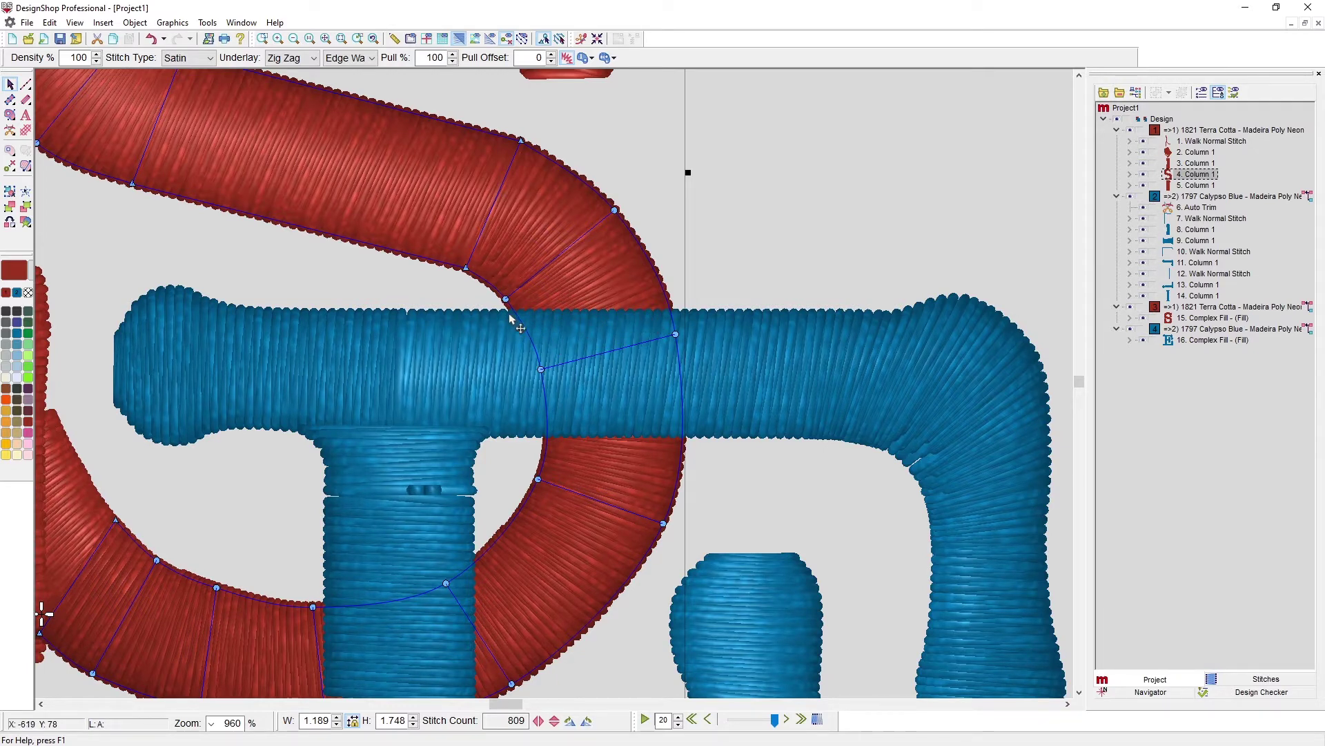
{"action": "left_click", "coordinate": [671, 312]}
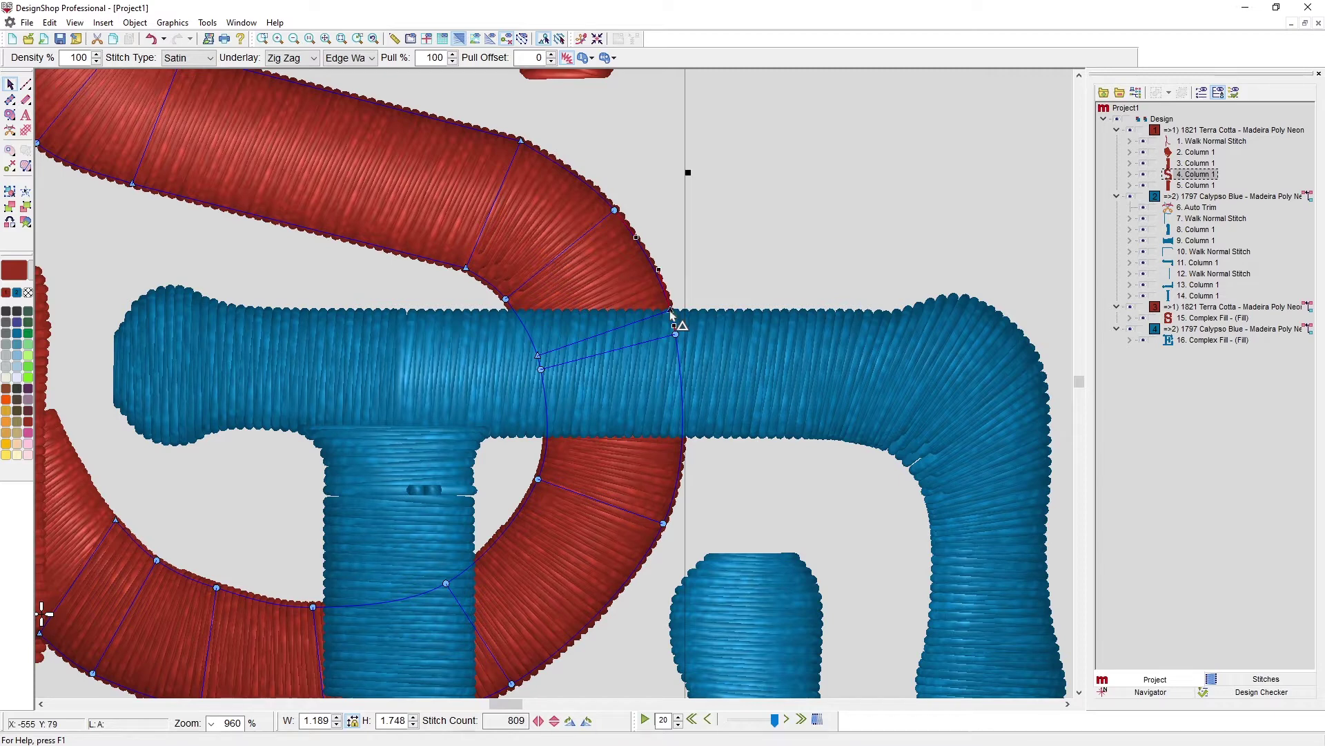
Split the S curve column at the new angle node with Operations > Split Element
{"action": "right_click", "coordinate": [671, 312]}
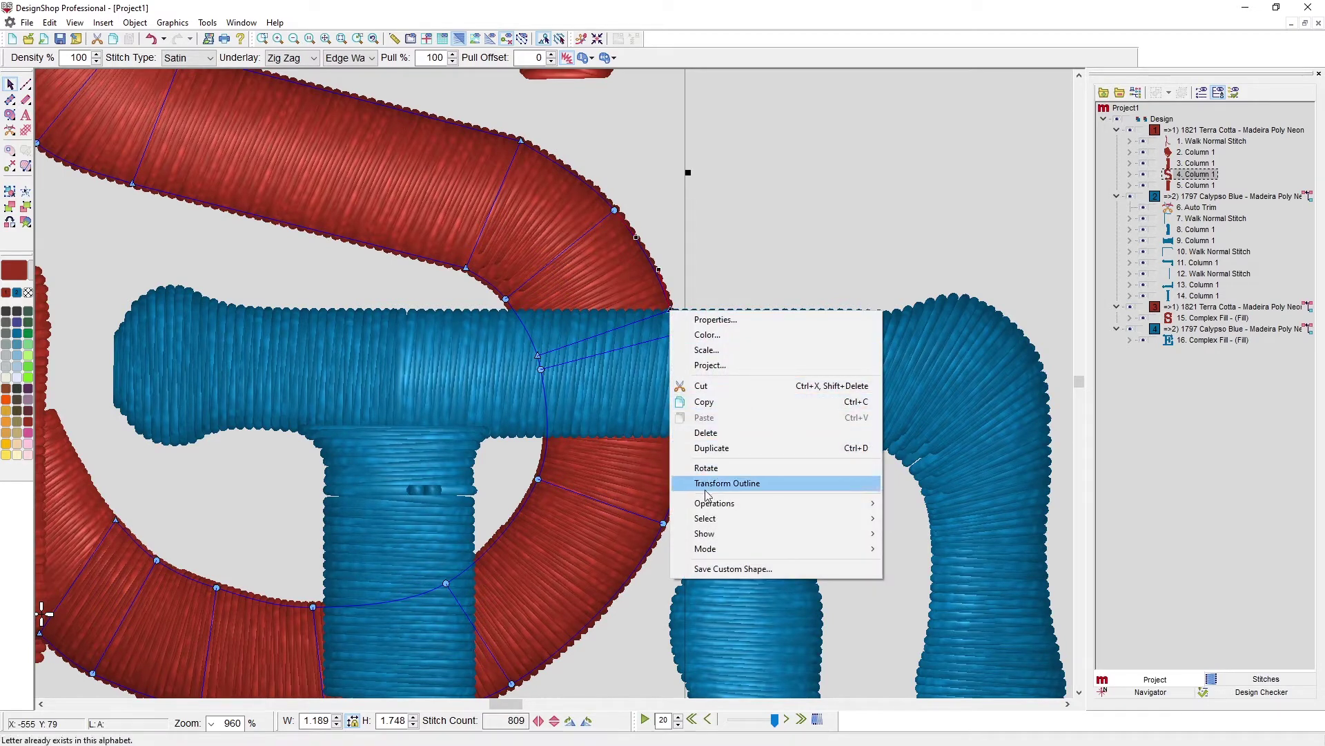
{"action": "mouse_move", "coordinate": [708, 511]}
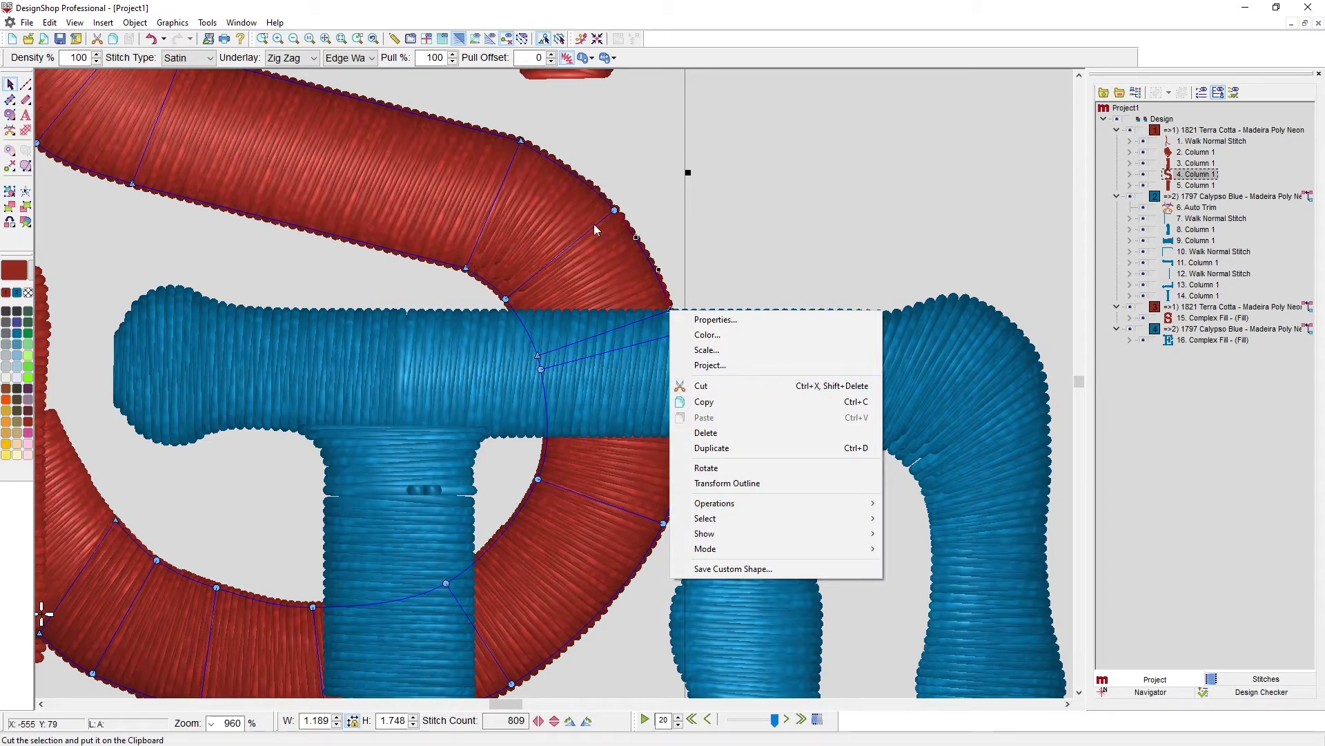
{"action": "mouse_move", "coordinate": [785, 506]}
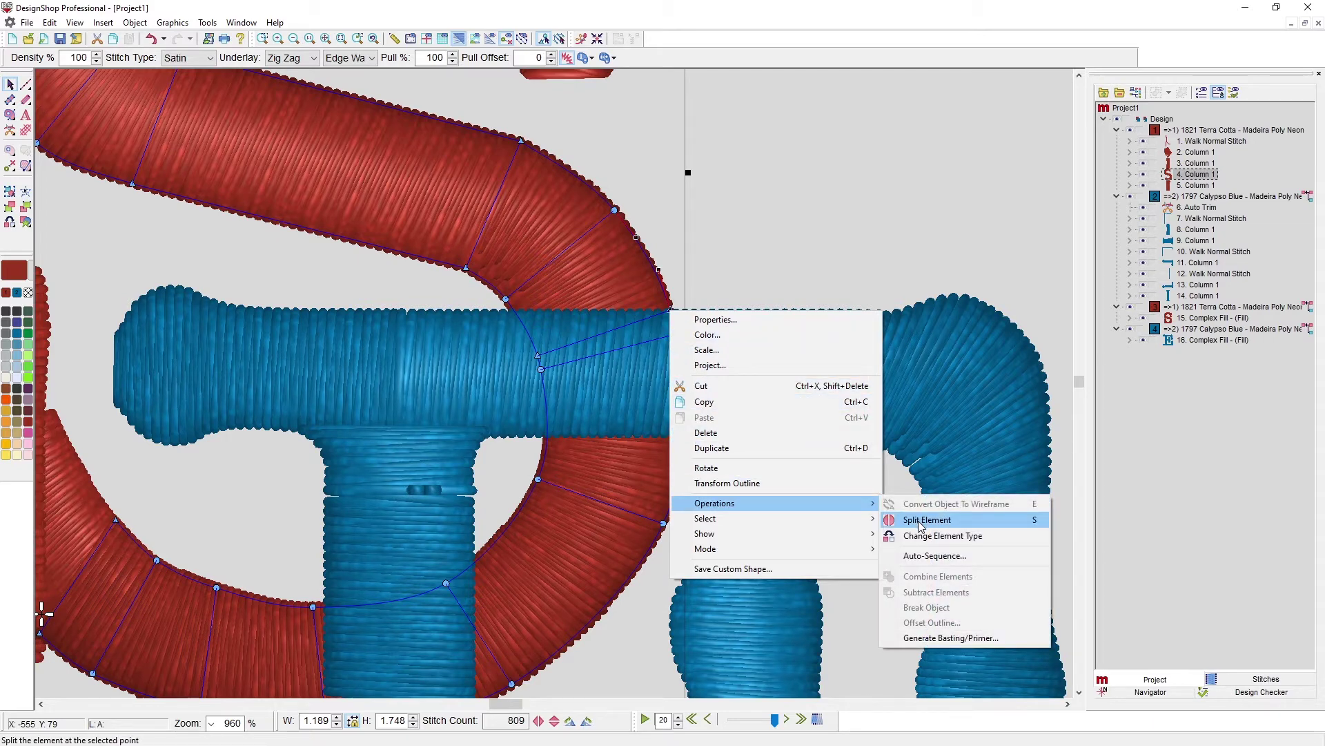
{"action": "left_click", "coordinate": [921, 526]}
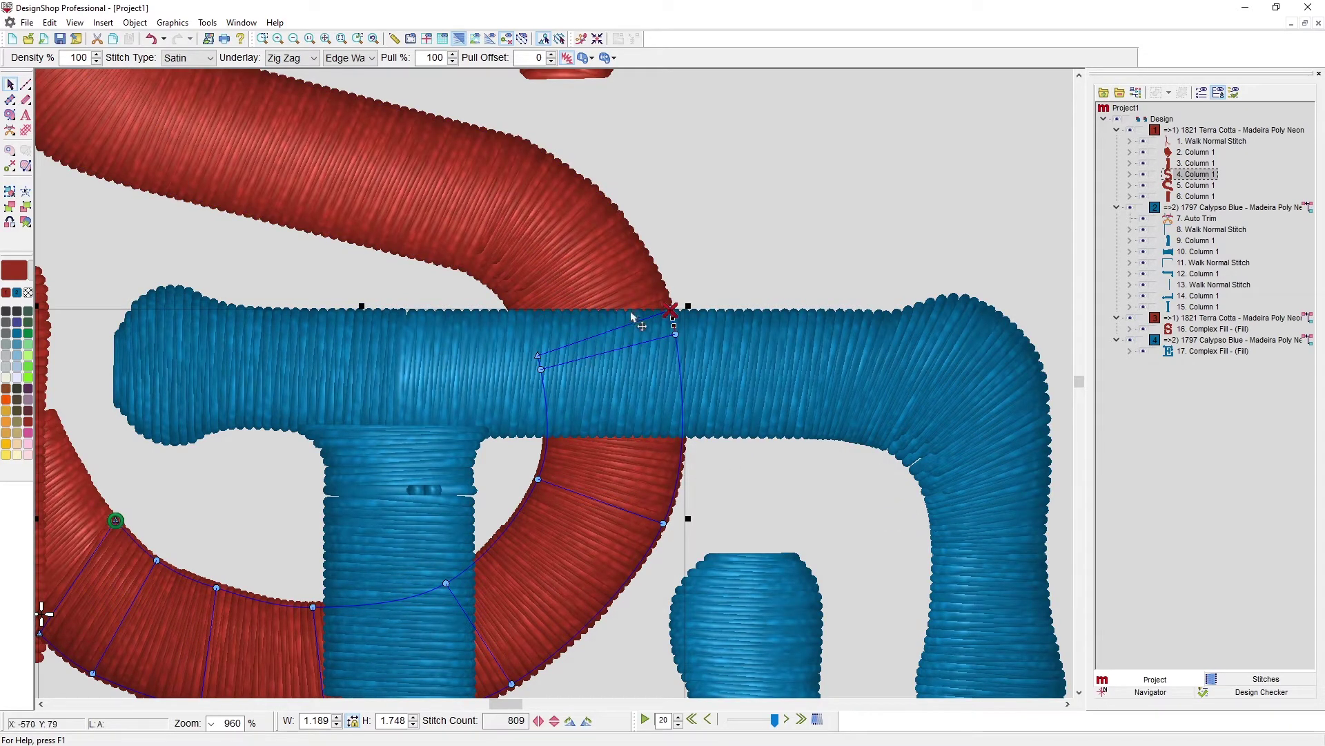
Add and adjust edge nodes on the lower S piece along the bottom of the E's bar
{"action": "left_click", "coordinate": [1197, 186]}
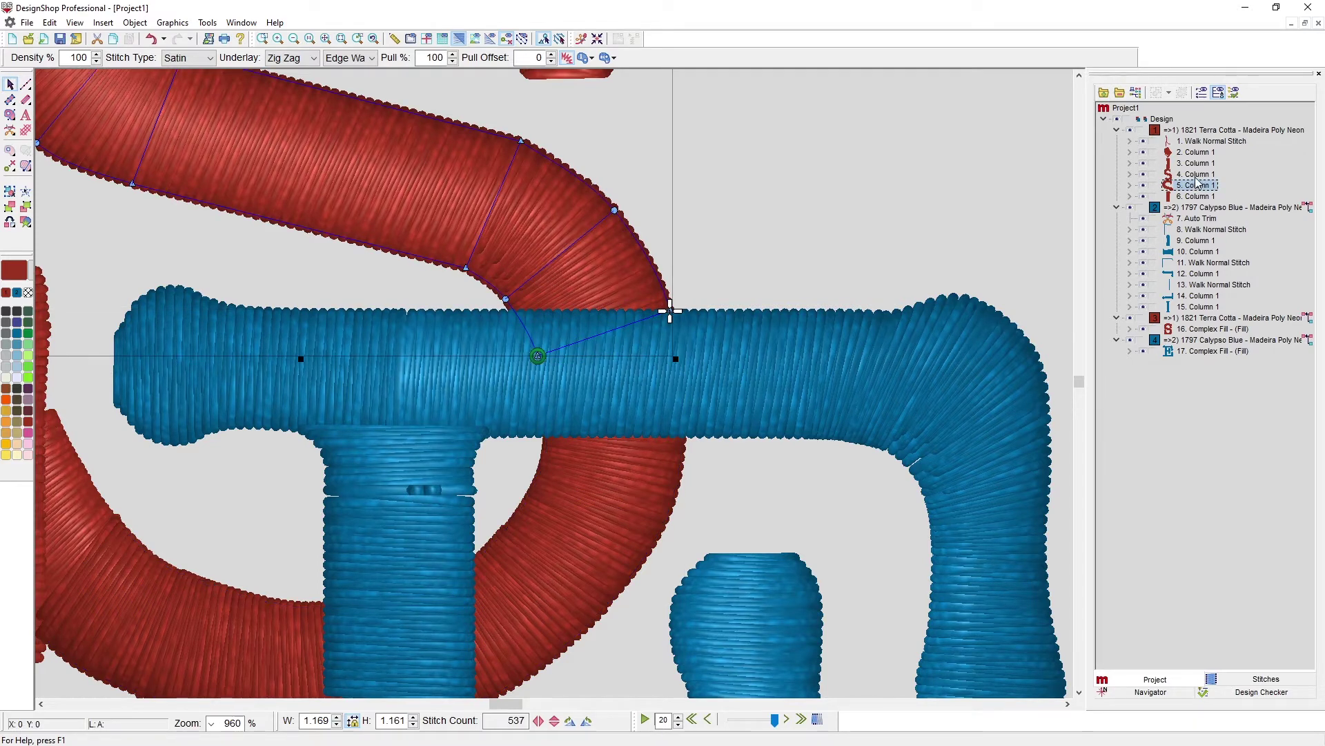
{"action": "left_click", "coordinate": [1196, 177]}
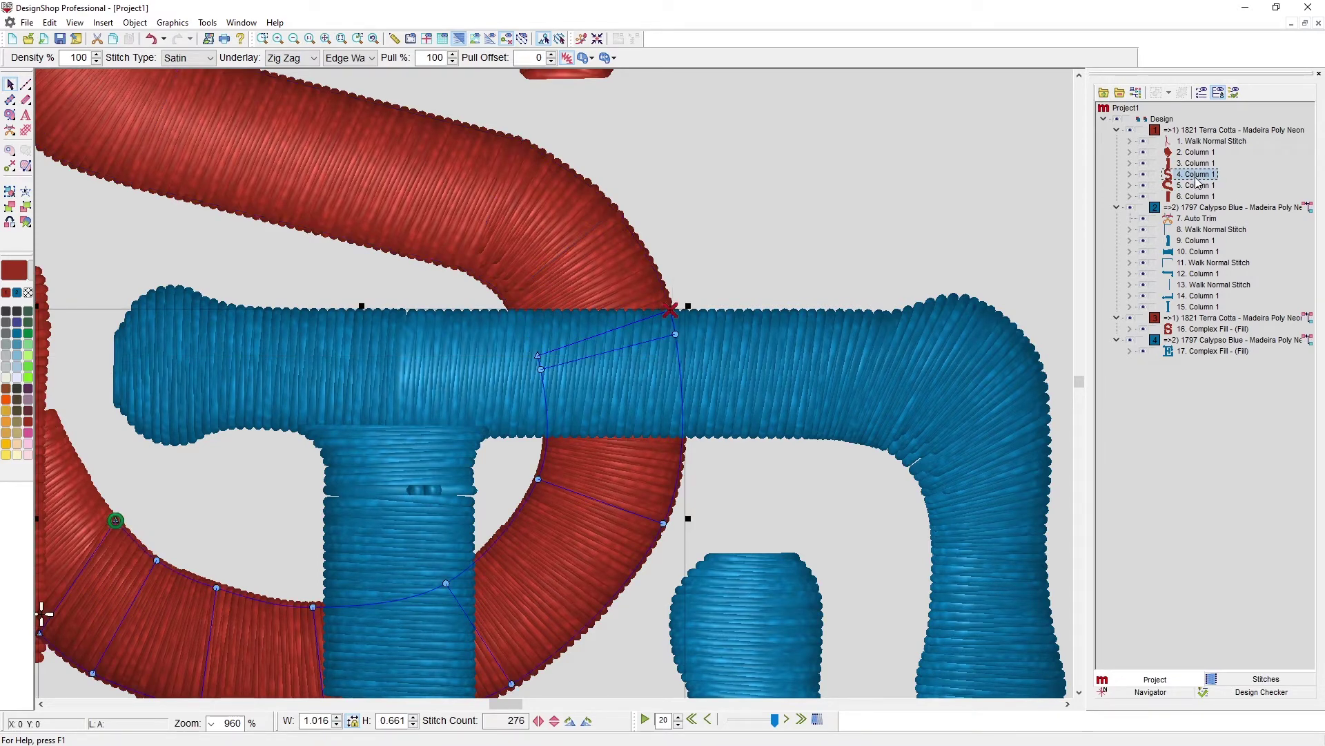
{"action": "left_click", "coordinate": [549, 437]}
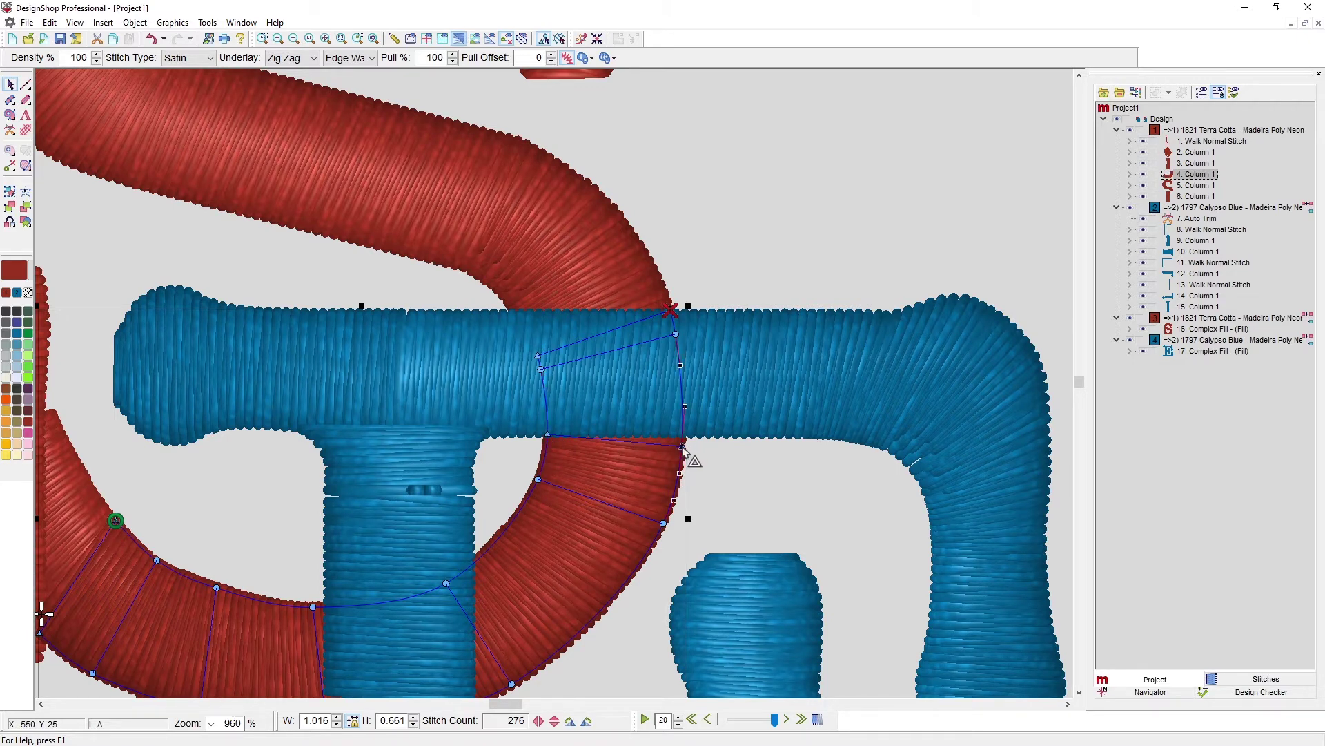
{"action": "left_click_drag", "start_coordinate": [682, 447], "coordinate": [685, 436]}
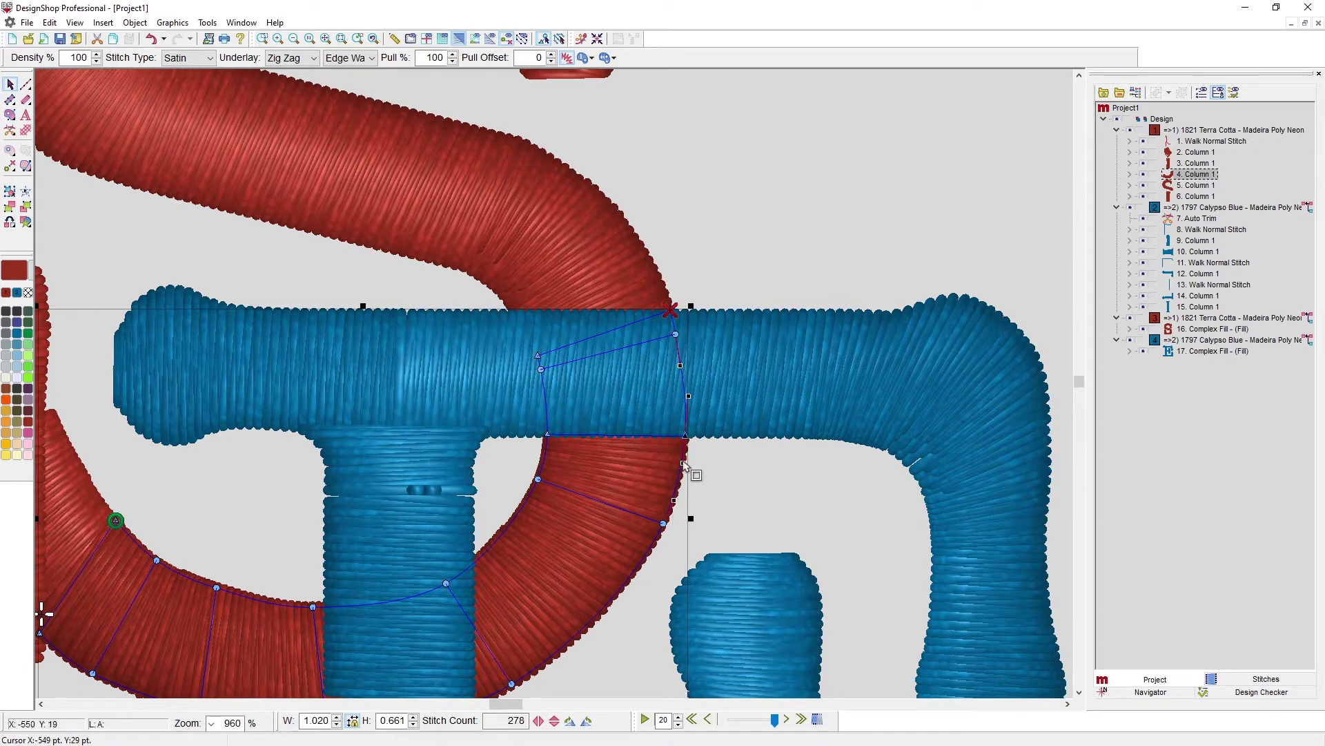
{"action": "left_click_drag", "start_coordinate": [684, 465], "coordinate": [685, 468]}
Split the lower piece at the bar and remove the 41-stitch section hidden underneath
{"action": "right_click", "coordinate": [685, 437]}
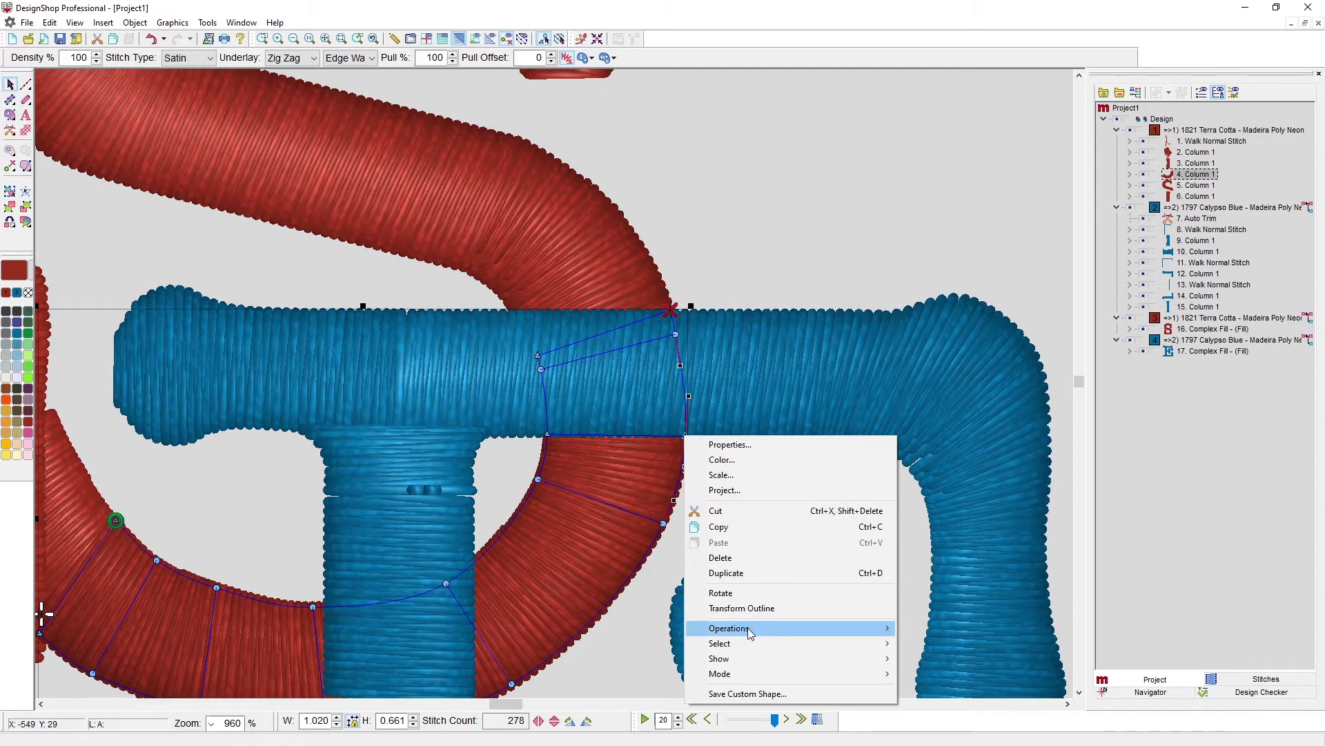
{"action": "mouse_move", "coordinate": [751, 630]}
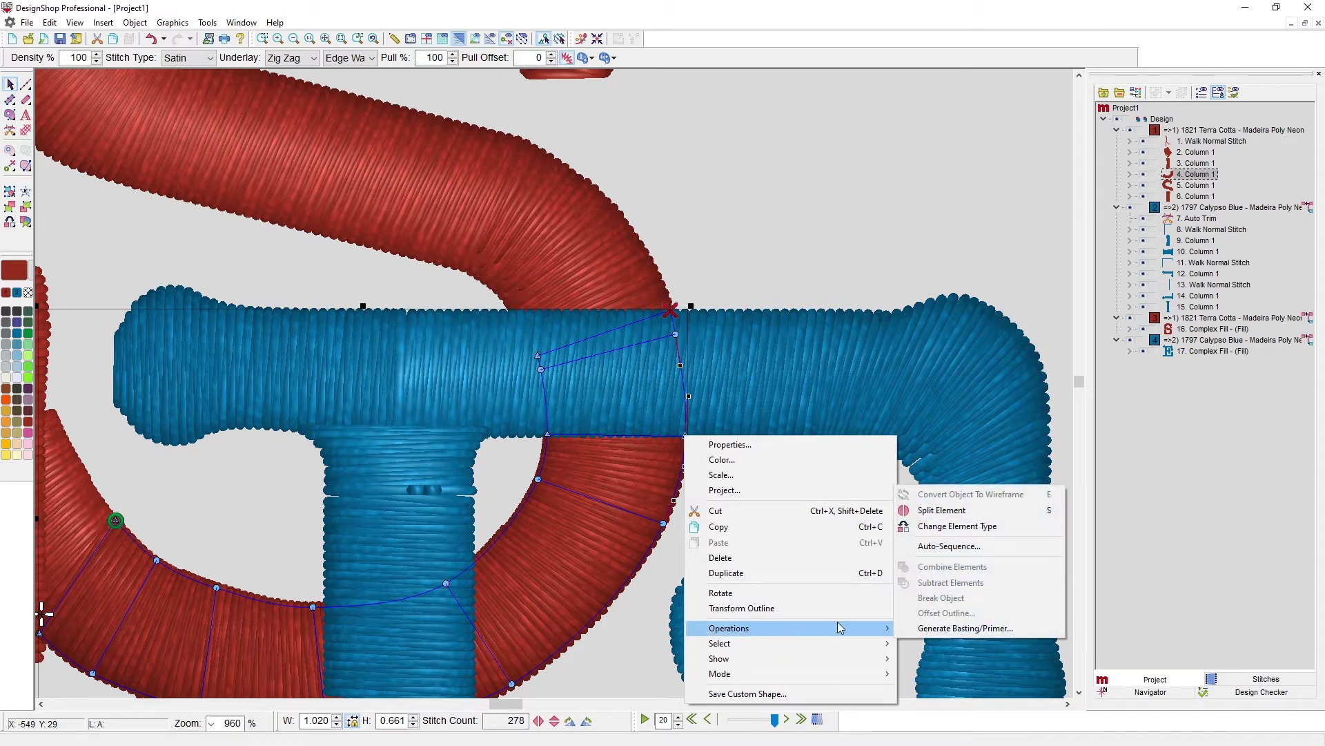
{"action": "left_click", "coordinate": [954, 512]}
{"action": "left_click", "coordinate": [1200, 186]}
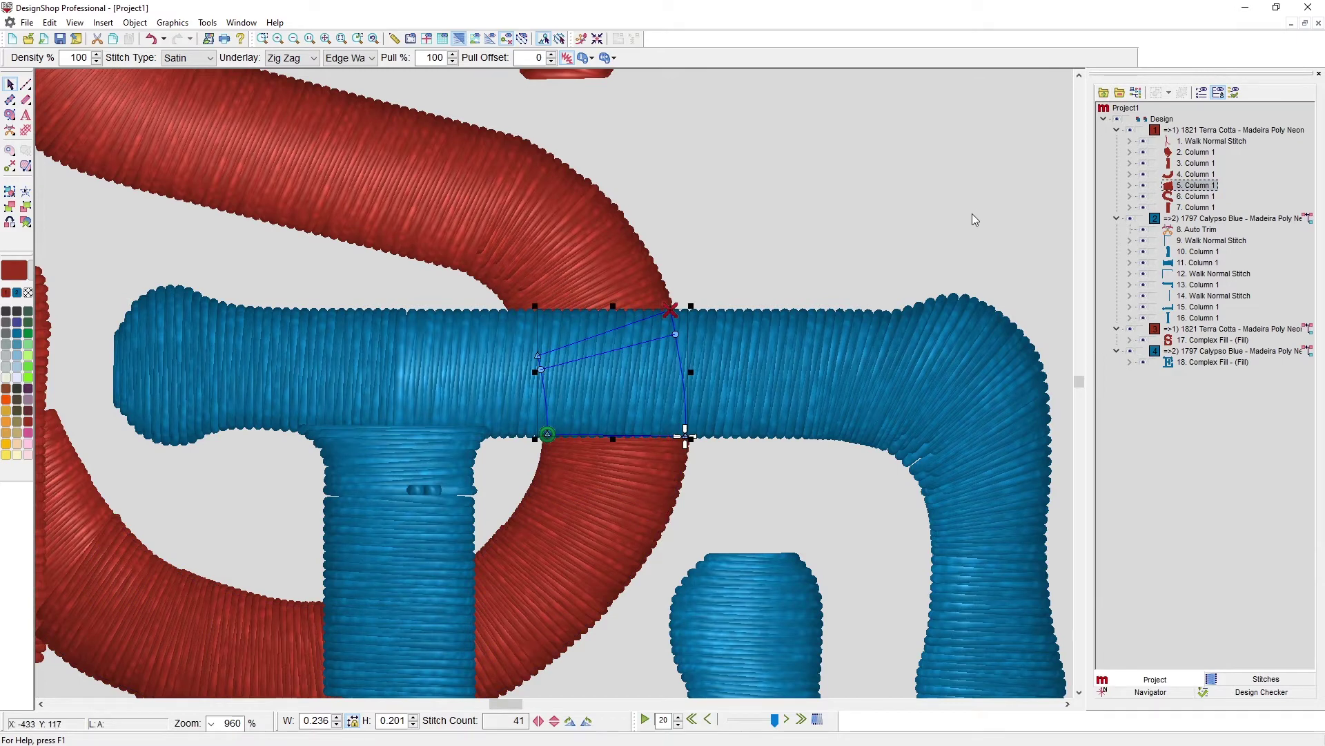
{"action": "key", "text": "ctrl+z"}
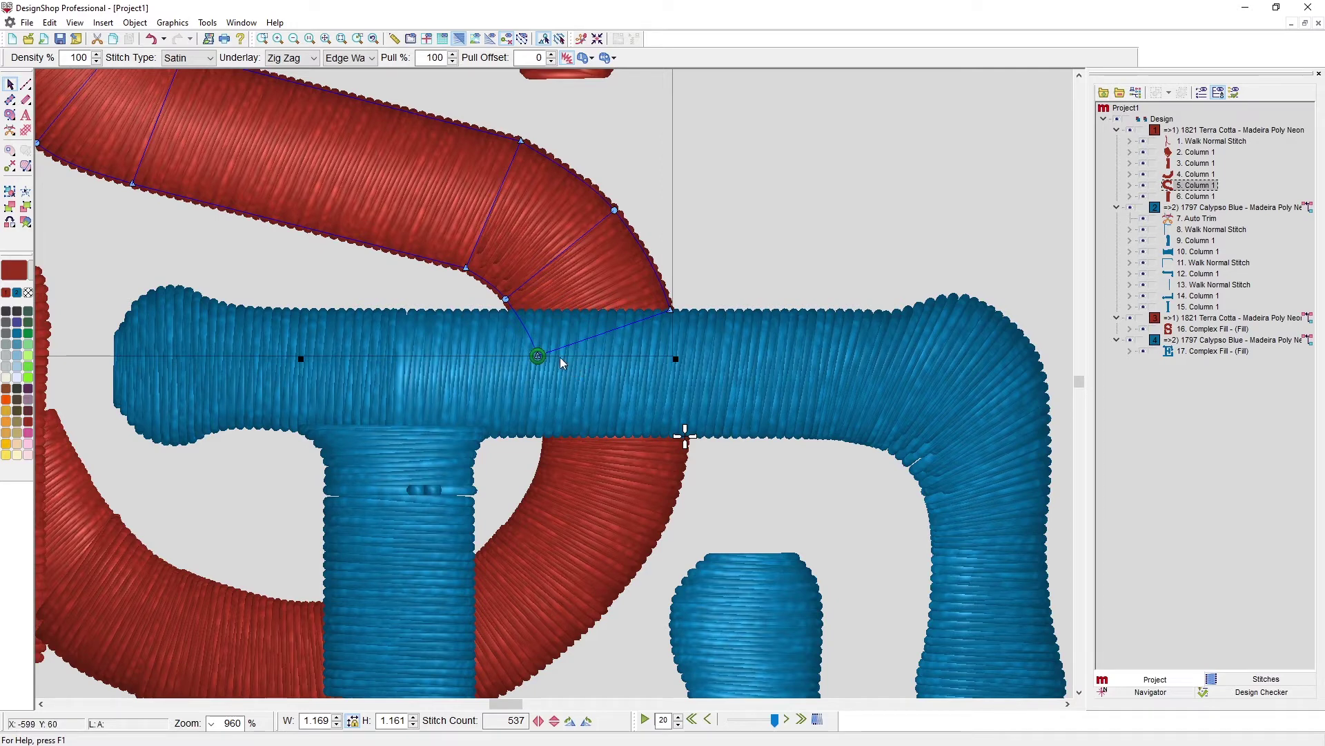
Recolour the E 1828 Ultra Blue and end the upper S piece at the bar's top edge, re-angling its stitches
{"action": "left_click", "coordinate": [1260, 208]}
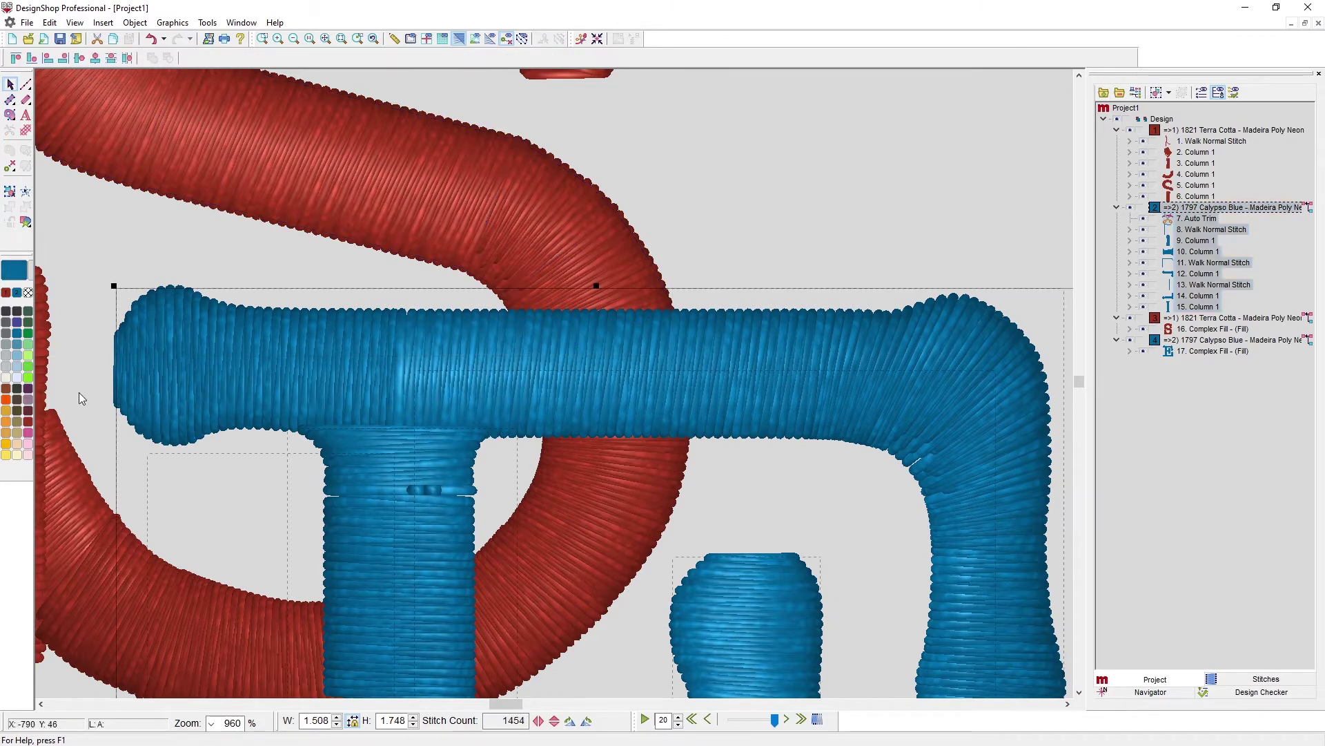
{"action": "left_click", "coordinate": [16, 349]}
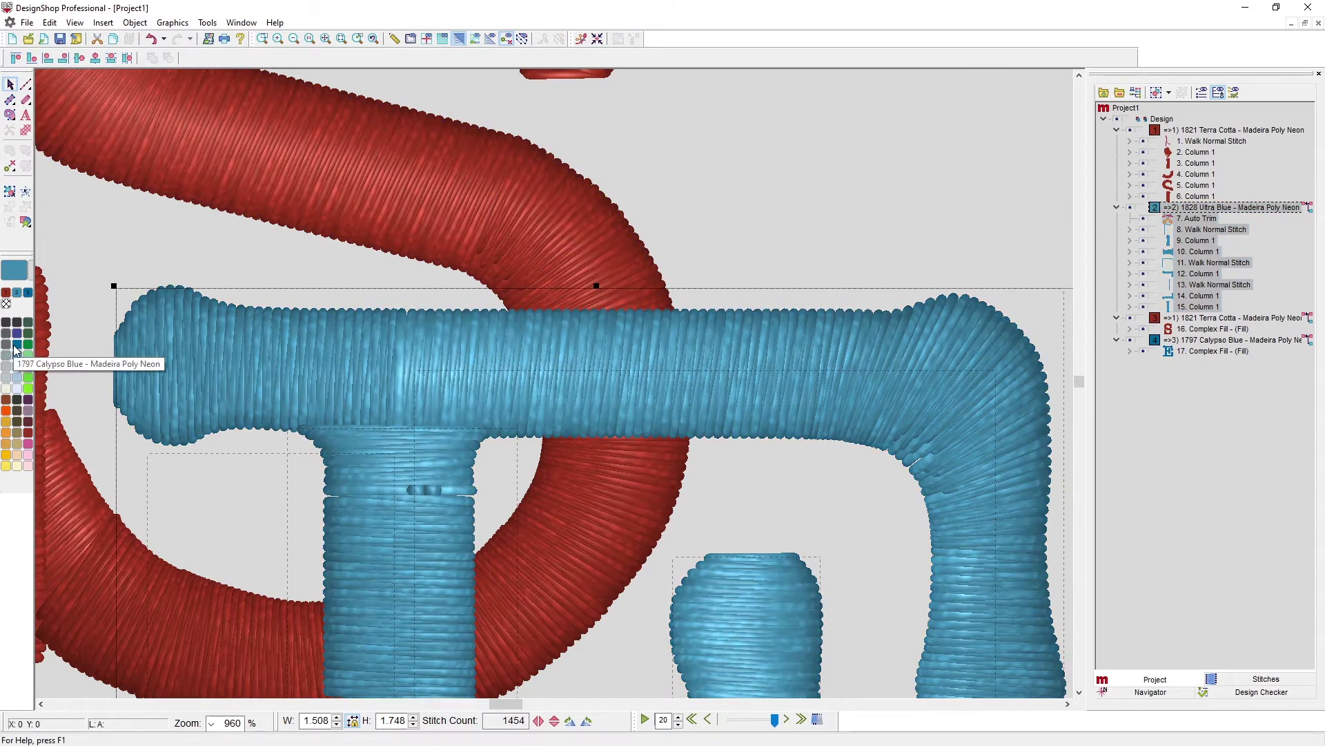
{"action": "left_click", "coordinate": [470, 198]}
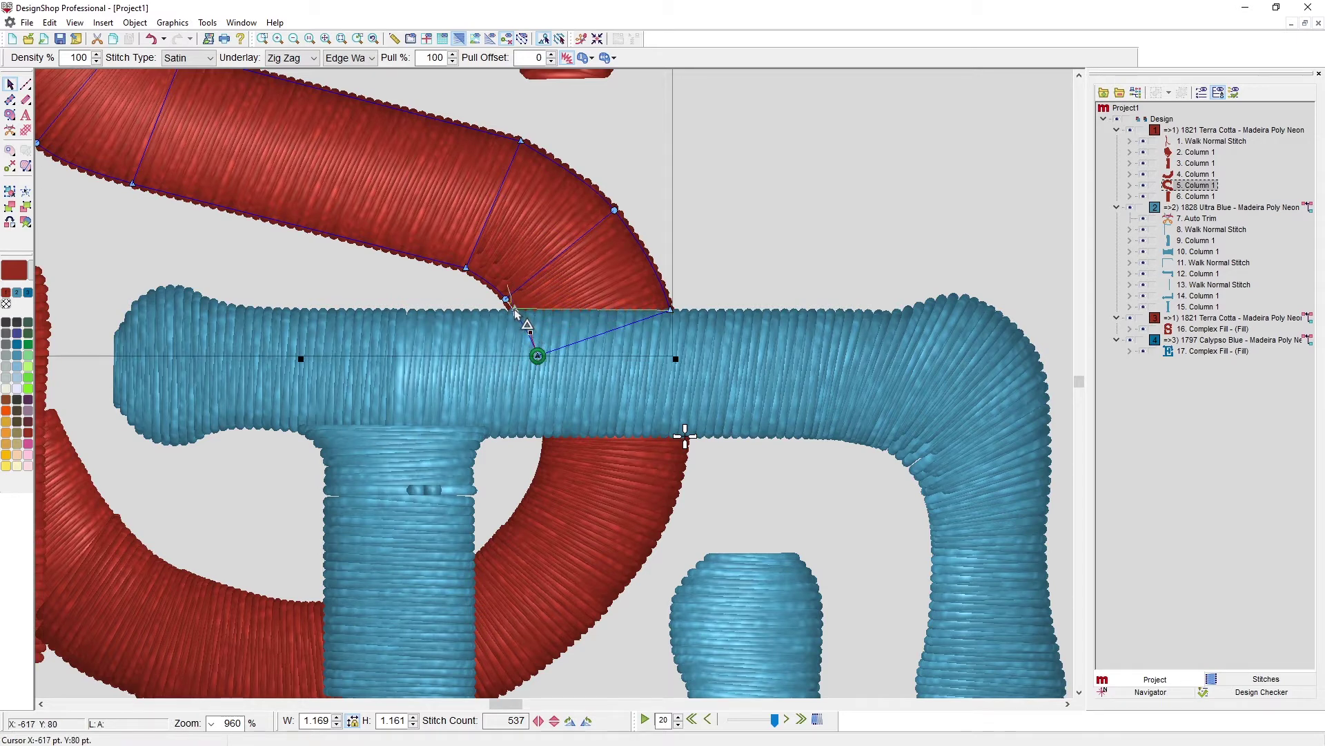
{"action": "left_click_drag", "start_coordinate": [515, 314], "coordinate": [515, 310]}
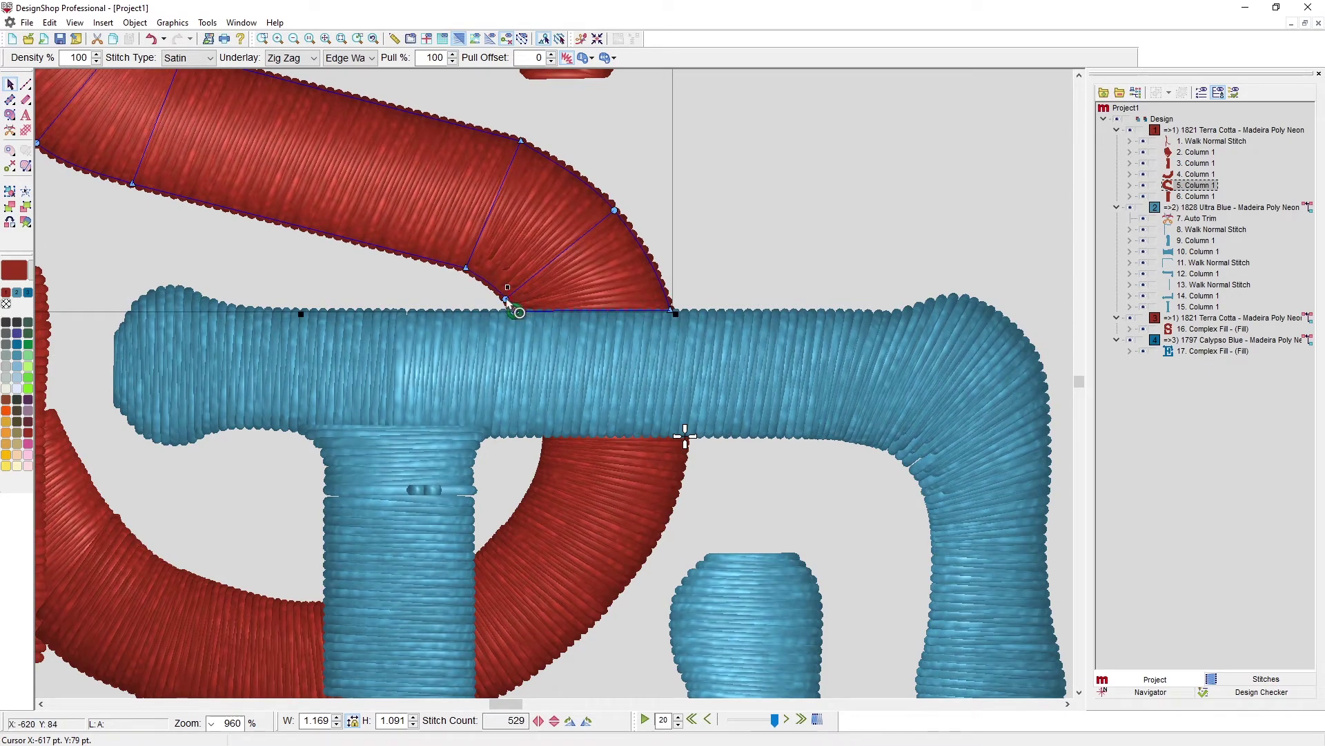
{"action": "left_click_drag", "start_coordinate": [505, 297], "coordinate": [494, 288]}
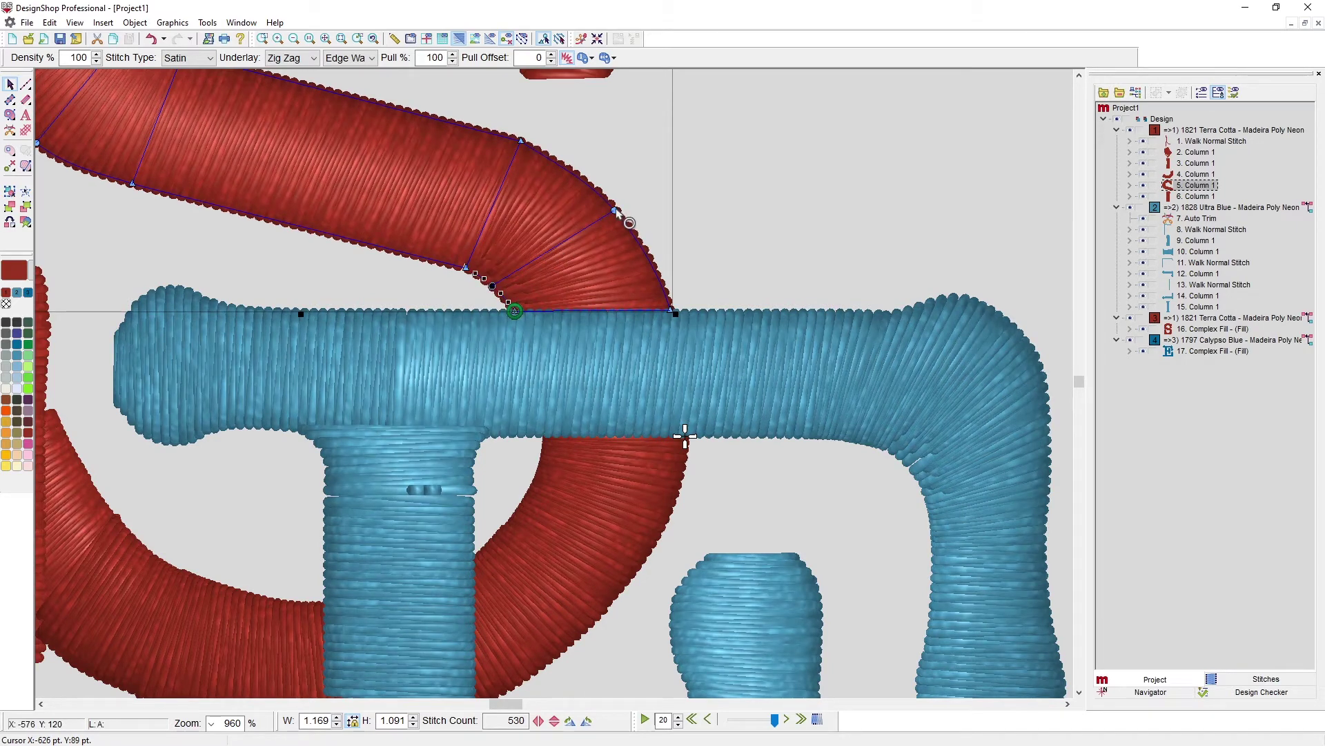
{"action": "left_click_drag", "start_coordinate": [614, 210], "coordinate": [605, 197]}
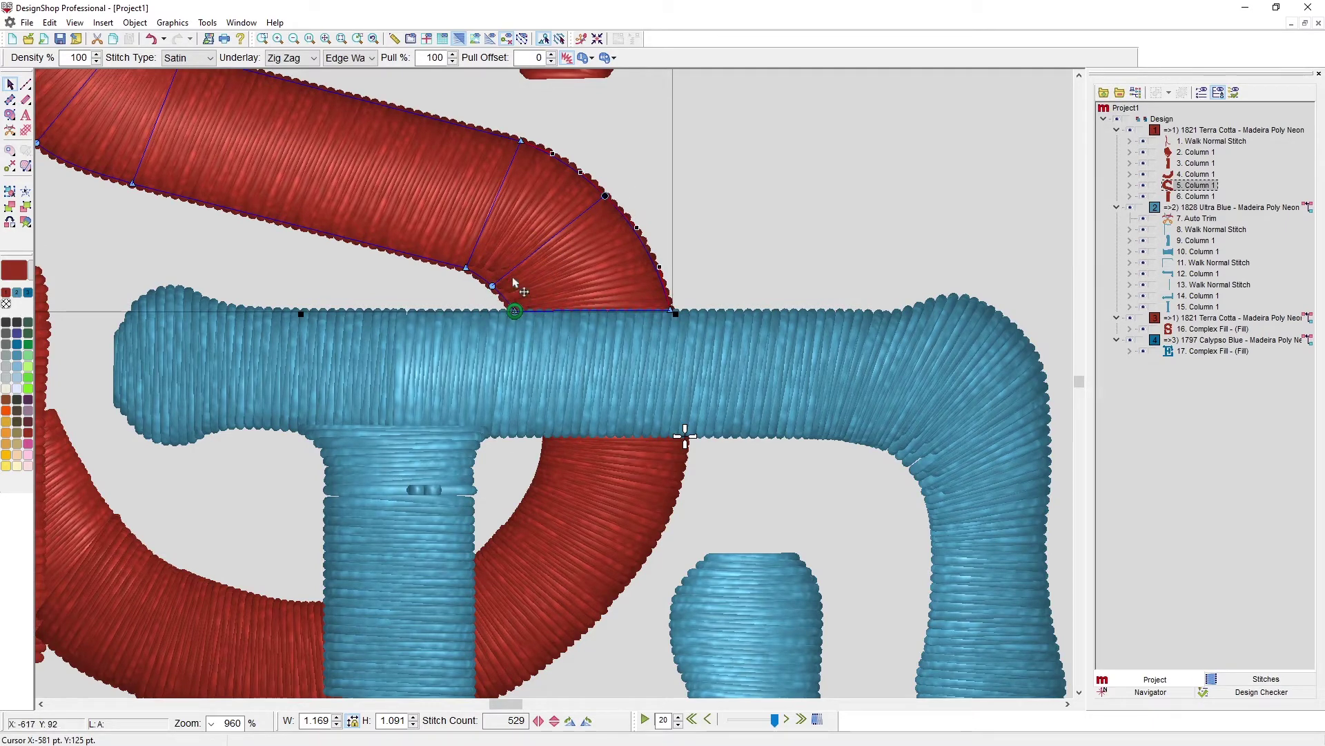
{"action": "left_click", "coordinate": [603, 192]}
Move S columns 5–6 below item 11 into a new Terra Cotta group sewn after the E
{"action": "left_click", "coordinate": [462, 39]}
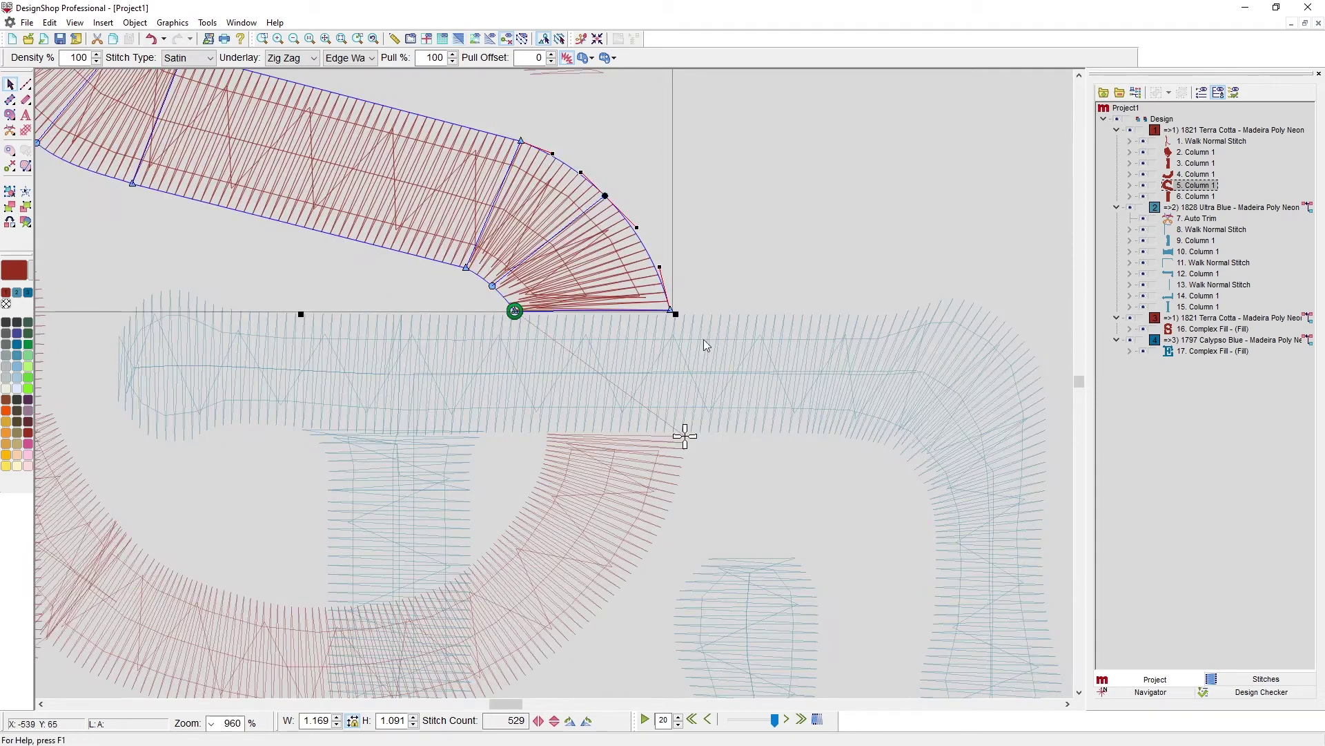
{"action": "left_click", "coordinate": [460, 40]}
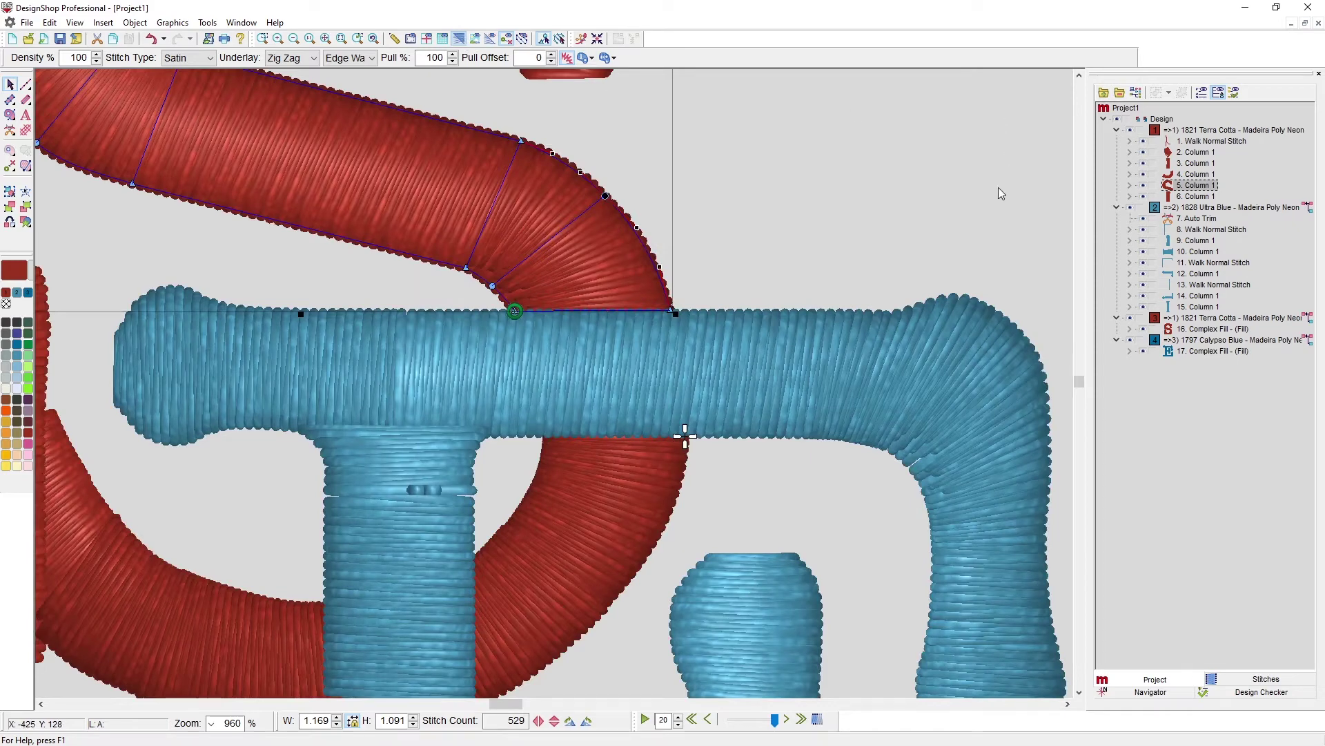
{"action": "left_click", "coordinate": [1190, 175]}
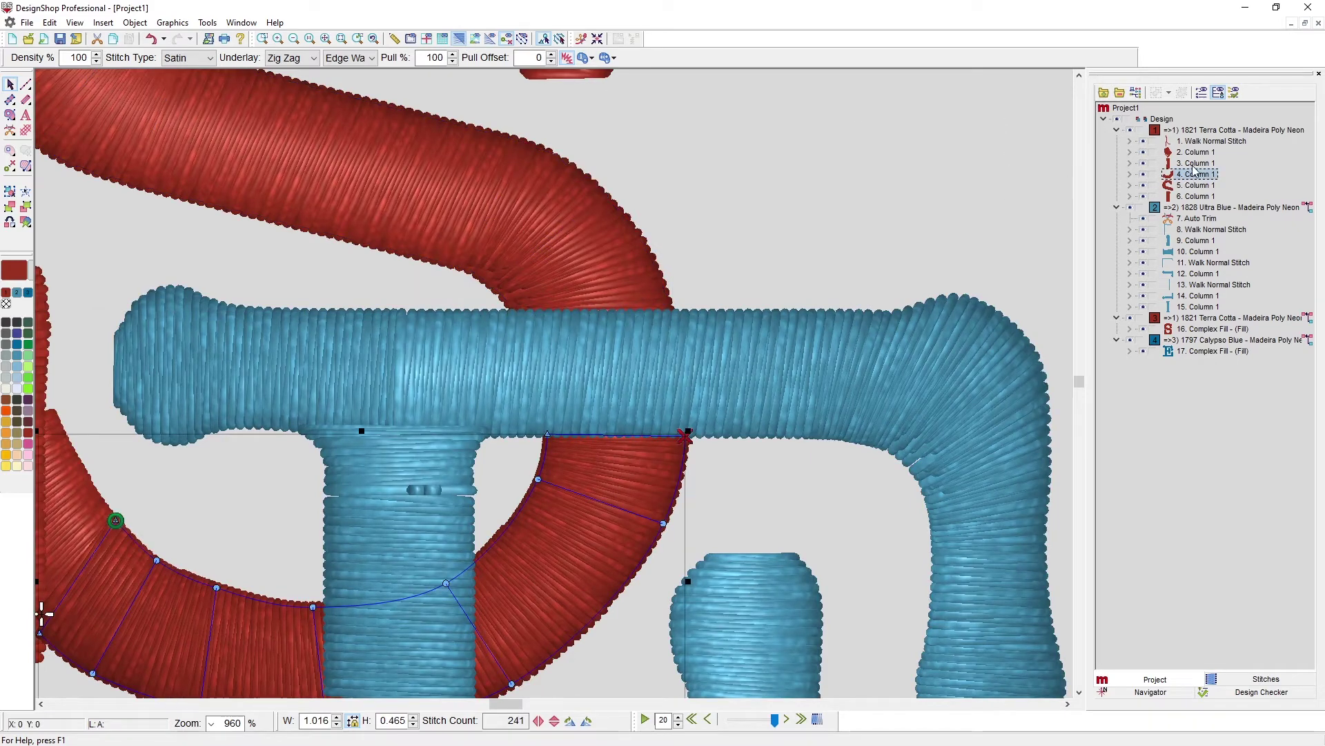
{"action": "left_click", "coordinate": [1197, 186]}
{"action": "left_click", "coordinate": [1197, 196], "text": "shift"}
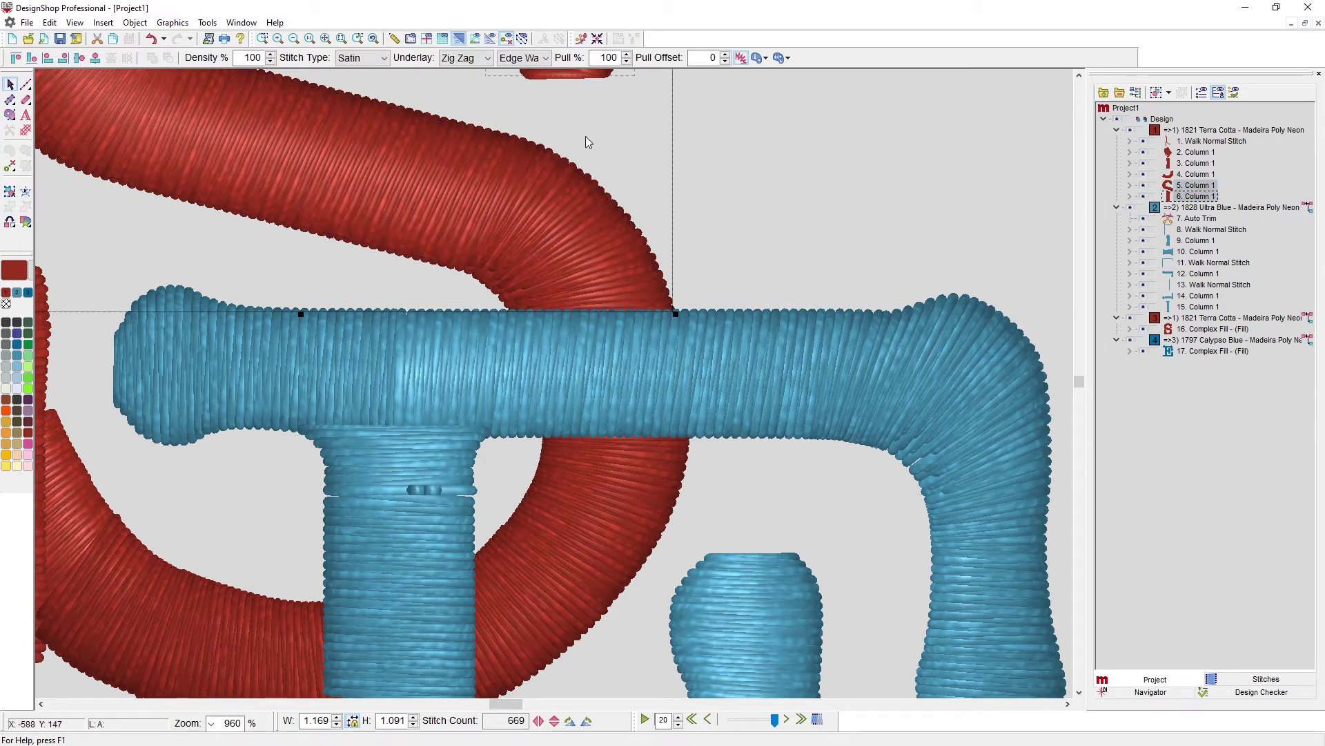
{"action": "left_click", "coordinate": [458, 39]}
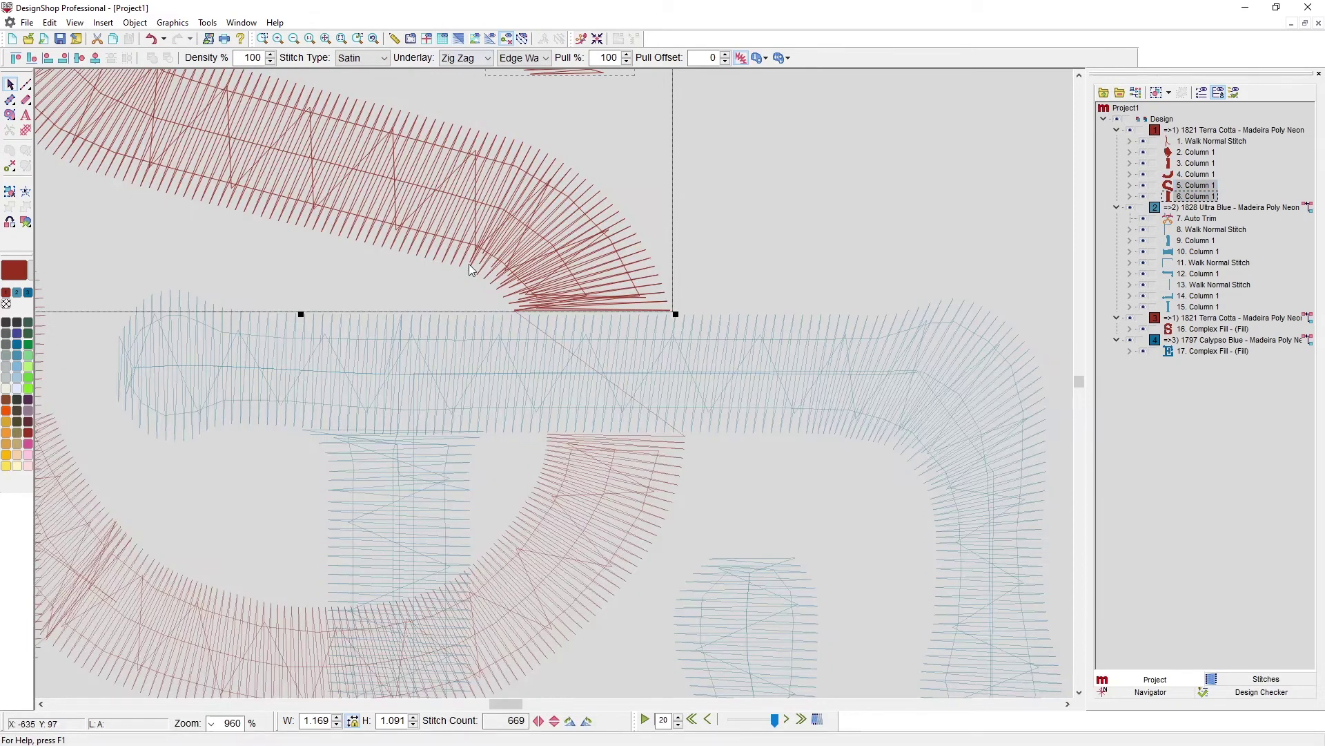
{"action": "scroll", "coordinate": [469, 264], "scroll_direction": "down", "scroll_amount": 1}
{"action": "scroll", "coordinate": [470, 263], "scroll_direction": "up", "scroll_amount": 1}
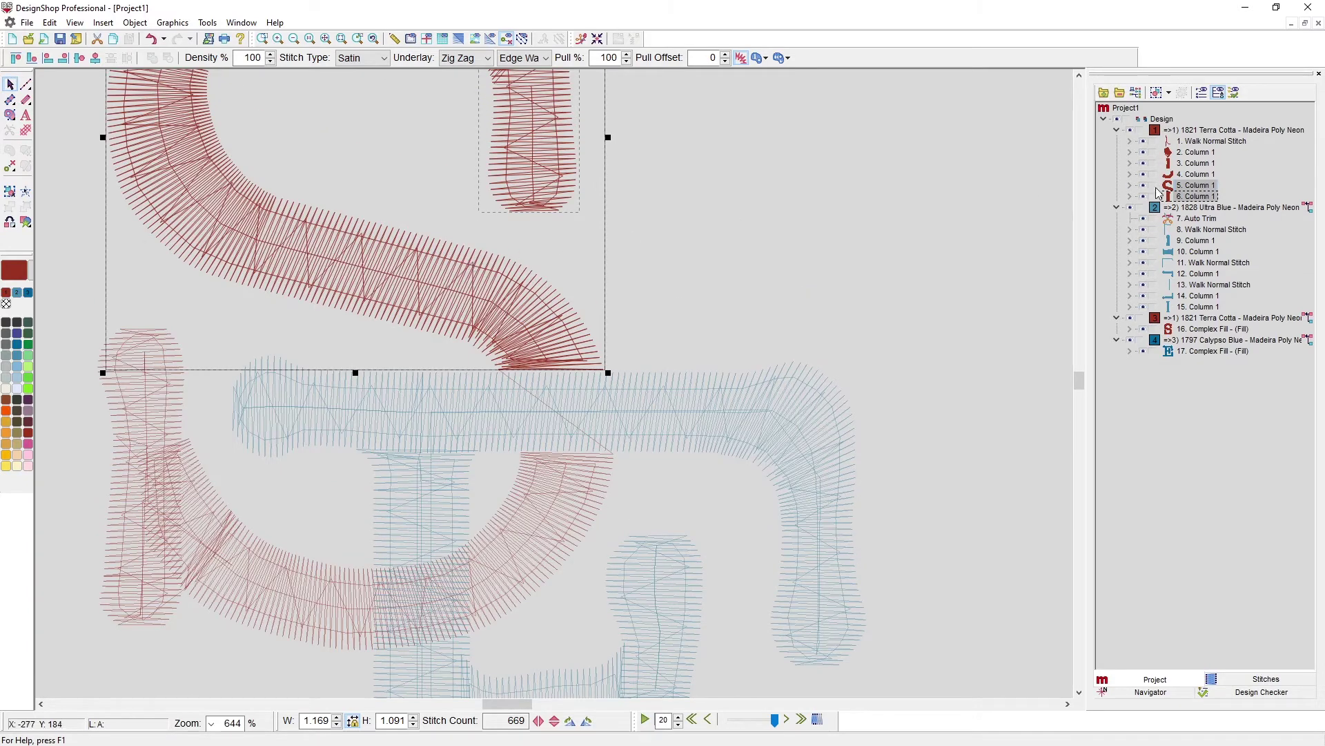
{"action": "left_click_drag", "start_coordinate": [1194, 202], "coordinate": [1189, 307]}
{"action": "left_click", "coordinate": [1197, 162]}
{"action": "left_click", "coordinate": [1193, 197], "text": "shift"}
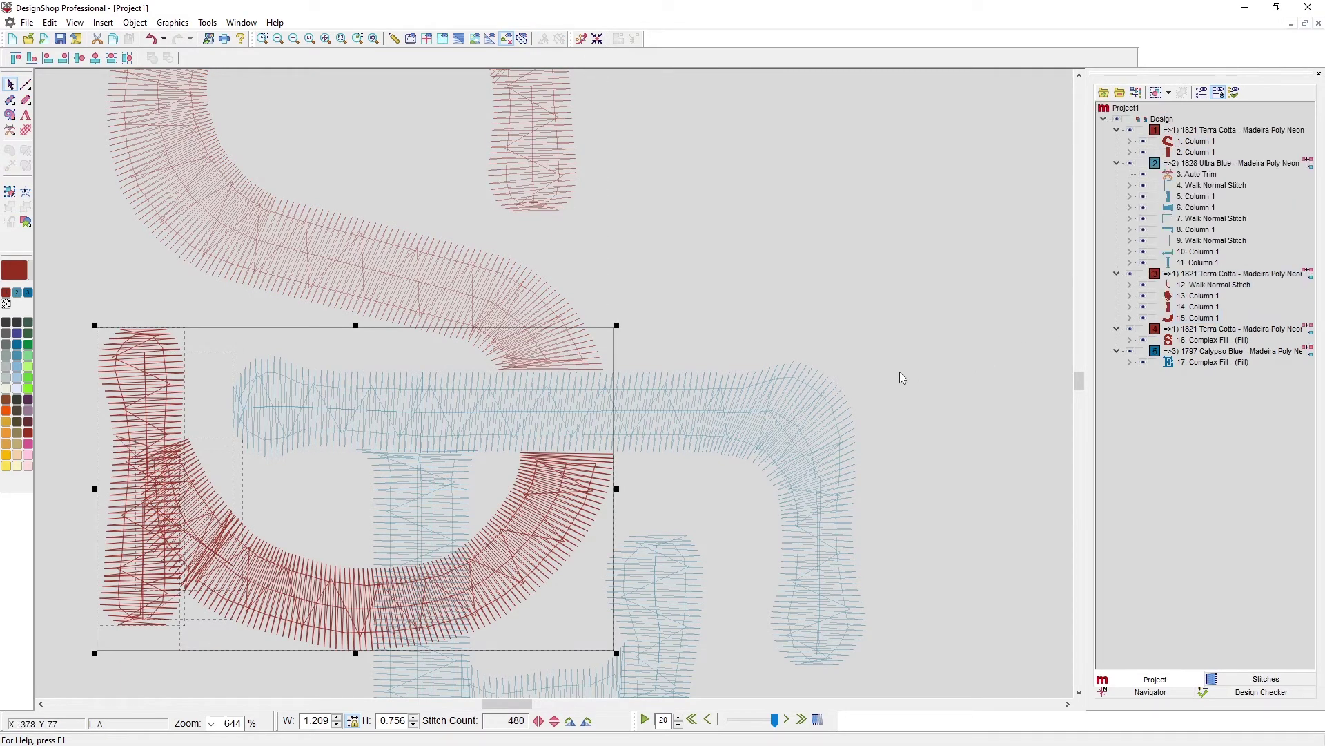
{"action": "left_click", "coordinate": [900, 371]}
Return to realistic 3D view and zoom in to inspect the upper S column over the E
{"action": "left_click", "coordinate": [460, 40]}
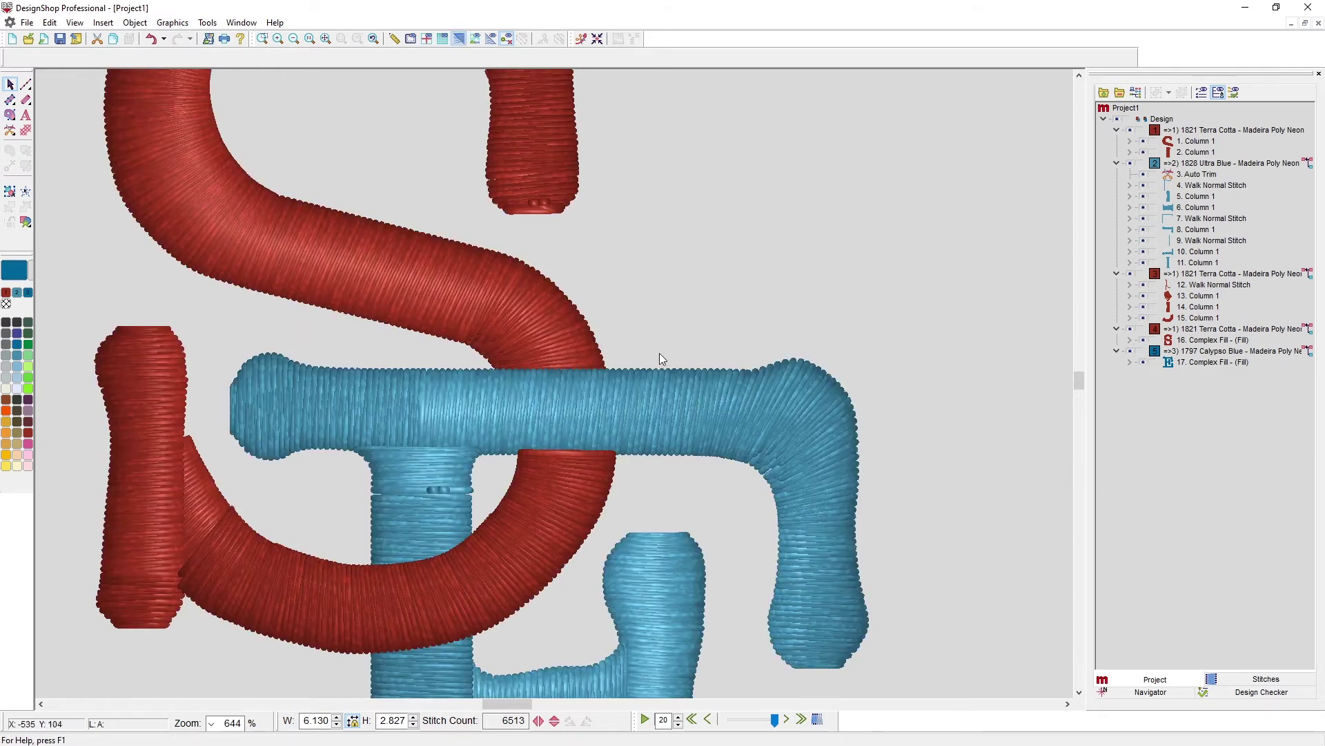
{"action": "scroll", "coordinate": [580, 508], "scroll_direction": "down", "scroll_amount": 2}
{"action": "scroll", "coordinate": [579, 508], "scroll_direction": "up", "scroll_amount": 1}
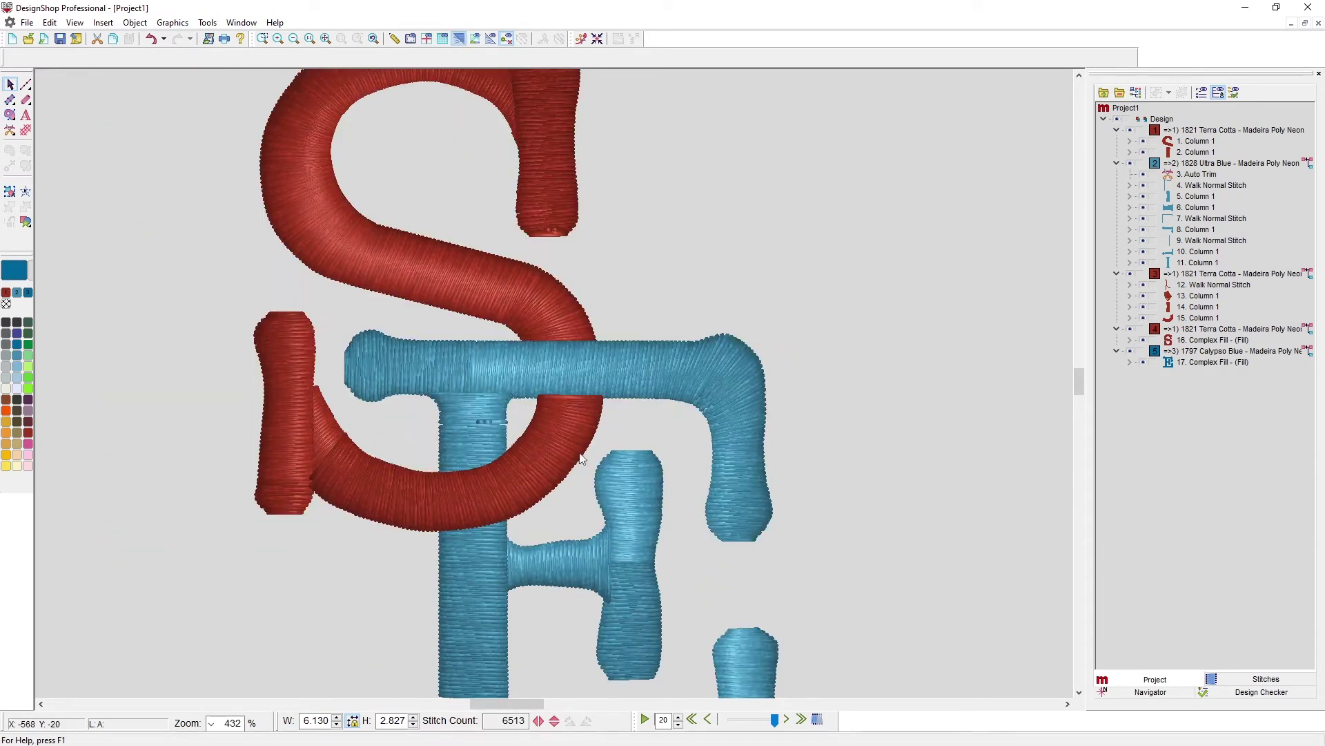
{"action": "scroll", "coordinate": [575, 450], "scroll_direction": "up", "scroll_amount": 2}
{"action": "scroll", "coordinate": [573, 450], "scroll_direction": "down", "scroll_amount": 3}
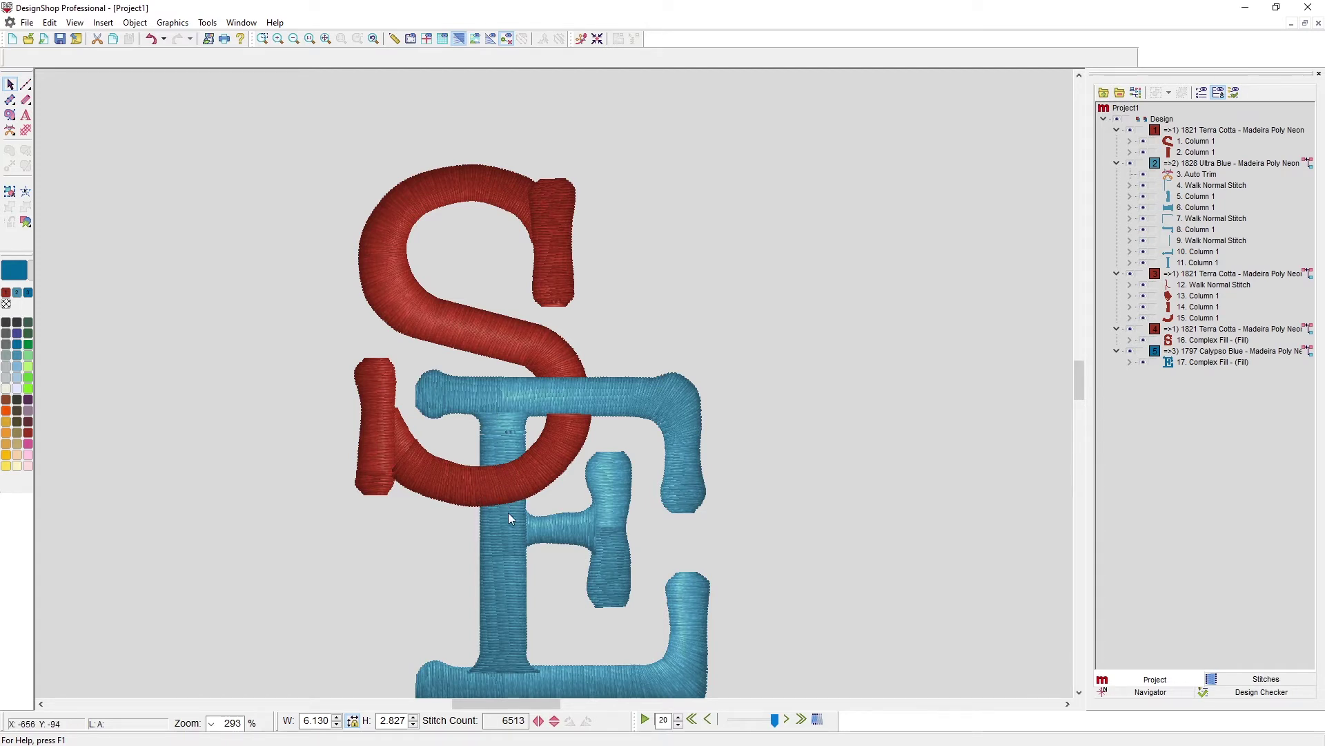
{"action": "scroll", "coordinate": [554, 462], "scroll_direction": "down", "scroll_amount": 1}
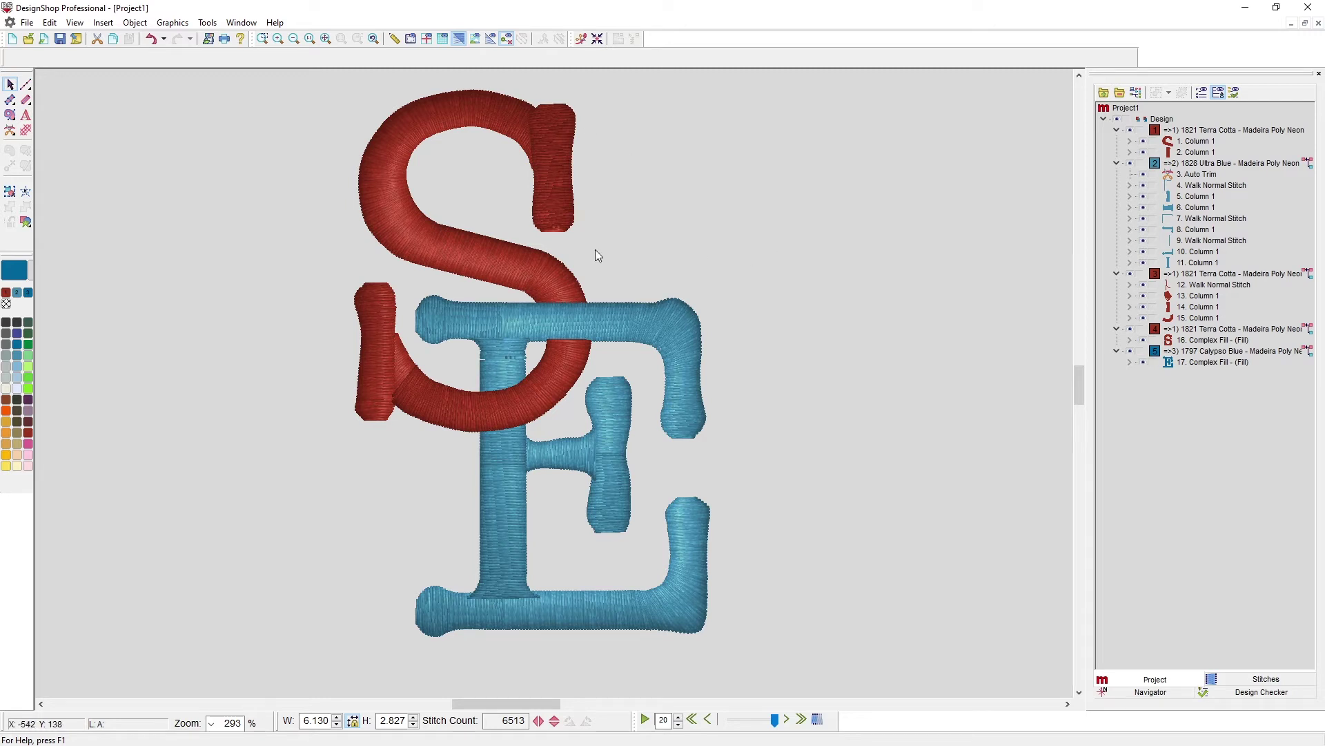
{"action": "left_click", "coordinate": [511, 255]}
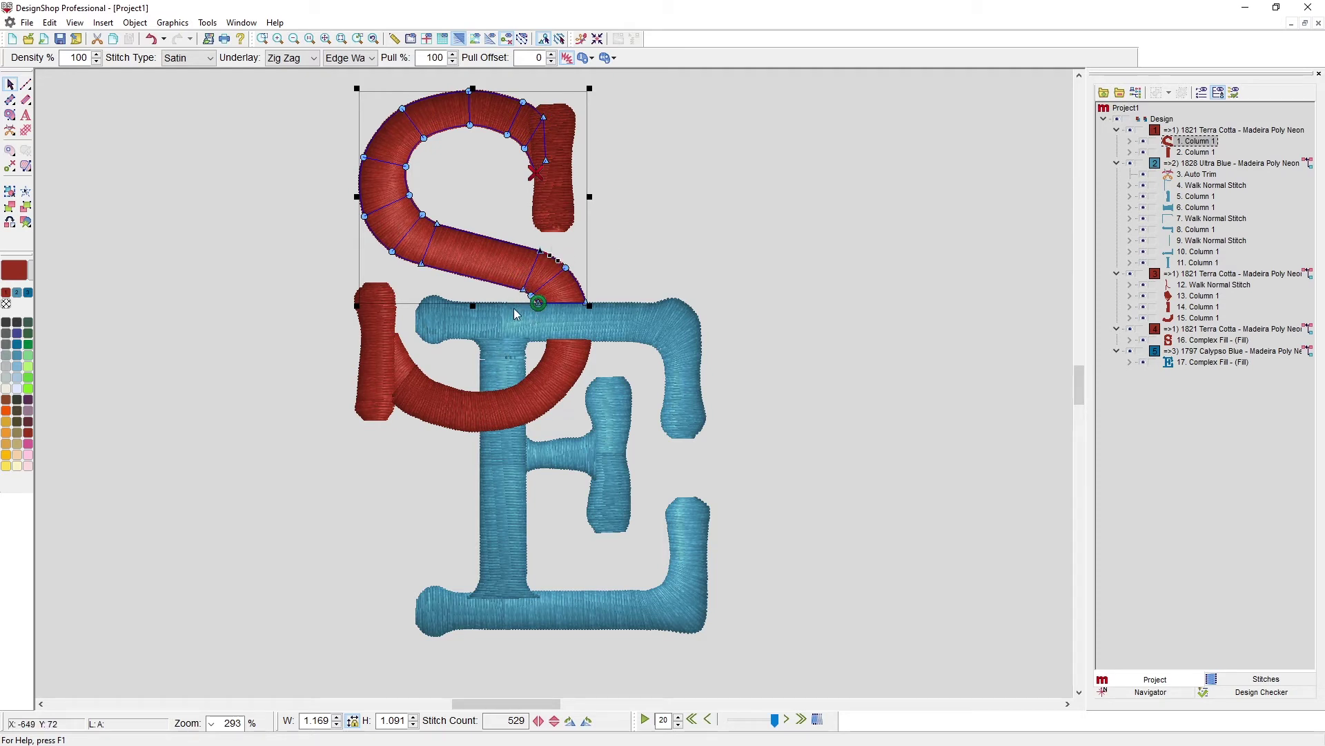
{"action": "left_click", "coordinate": [636, 209]}
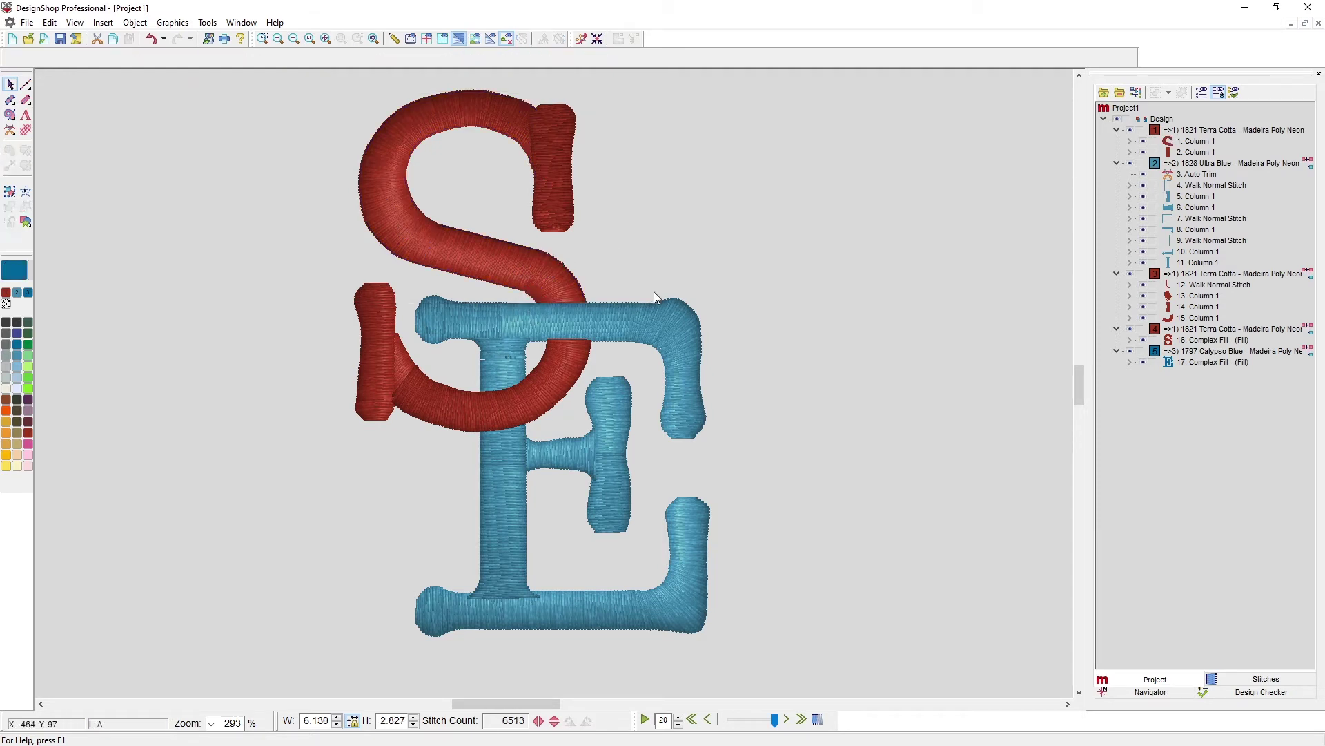
In flat stitch view, recolour the filled E to 1828 Ultra Blue
{"action": "key", "text": "t"}
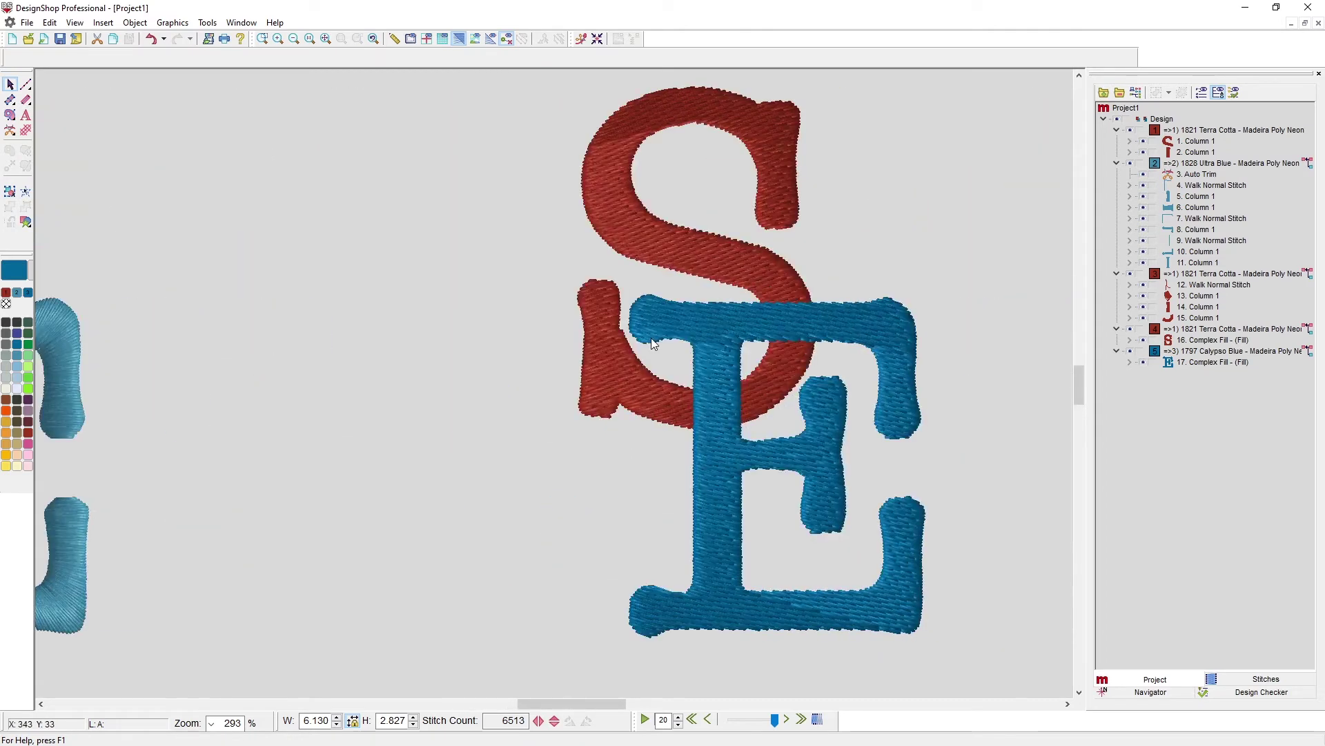
{"action": "left_click", "coordinate": [648, 341]}
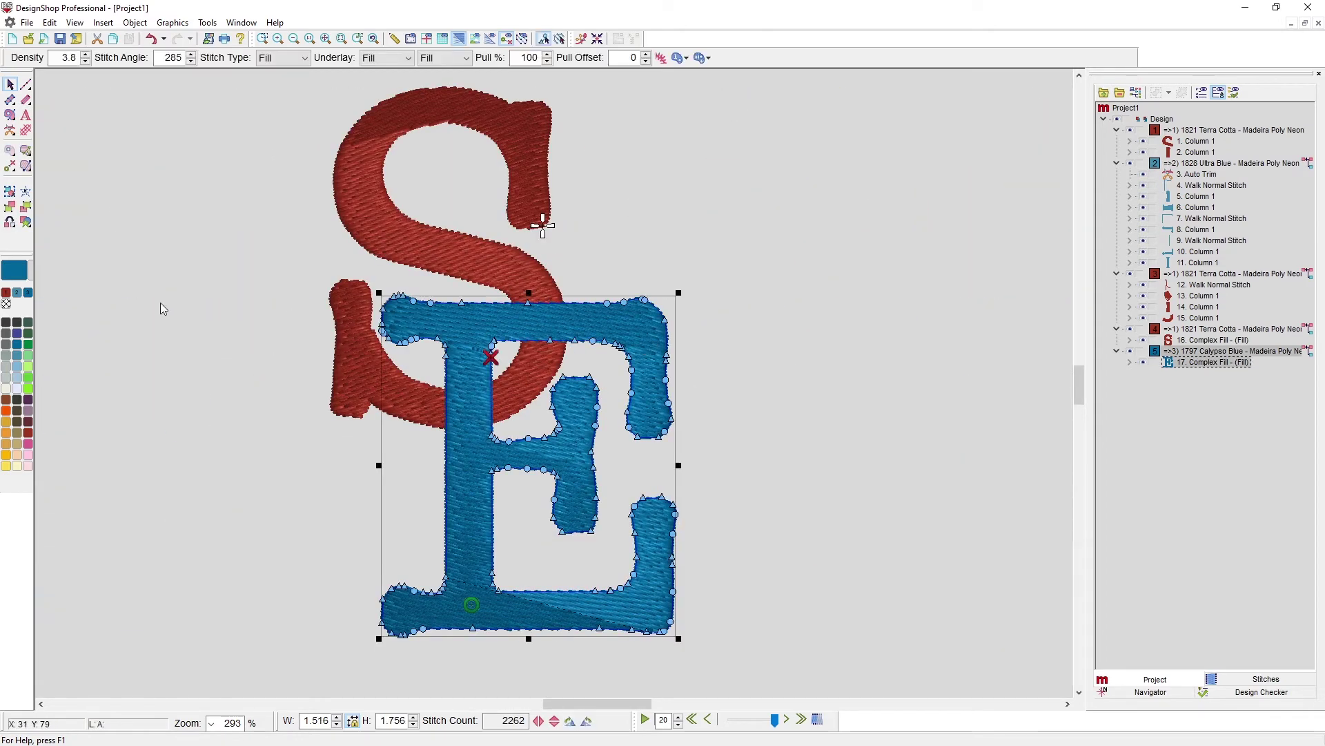
{"action": "left_click", "coordinate": [16, 294]}
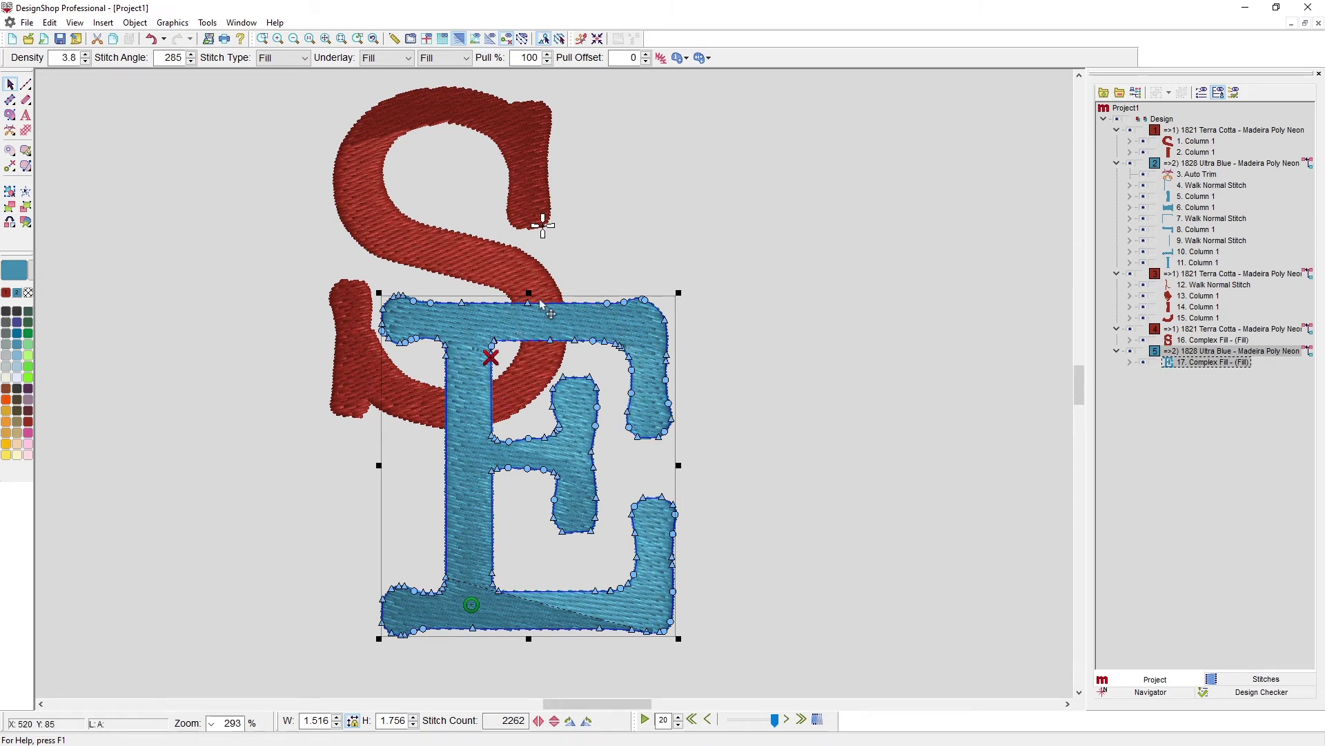
Add nodes on the filled S outline at both edges where it meets the E's top bar
{"action": "left_click", "coordinate": [460, 250]}
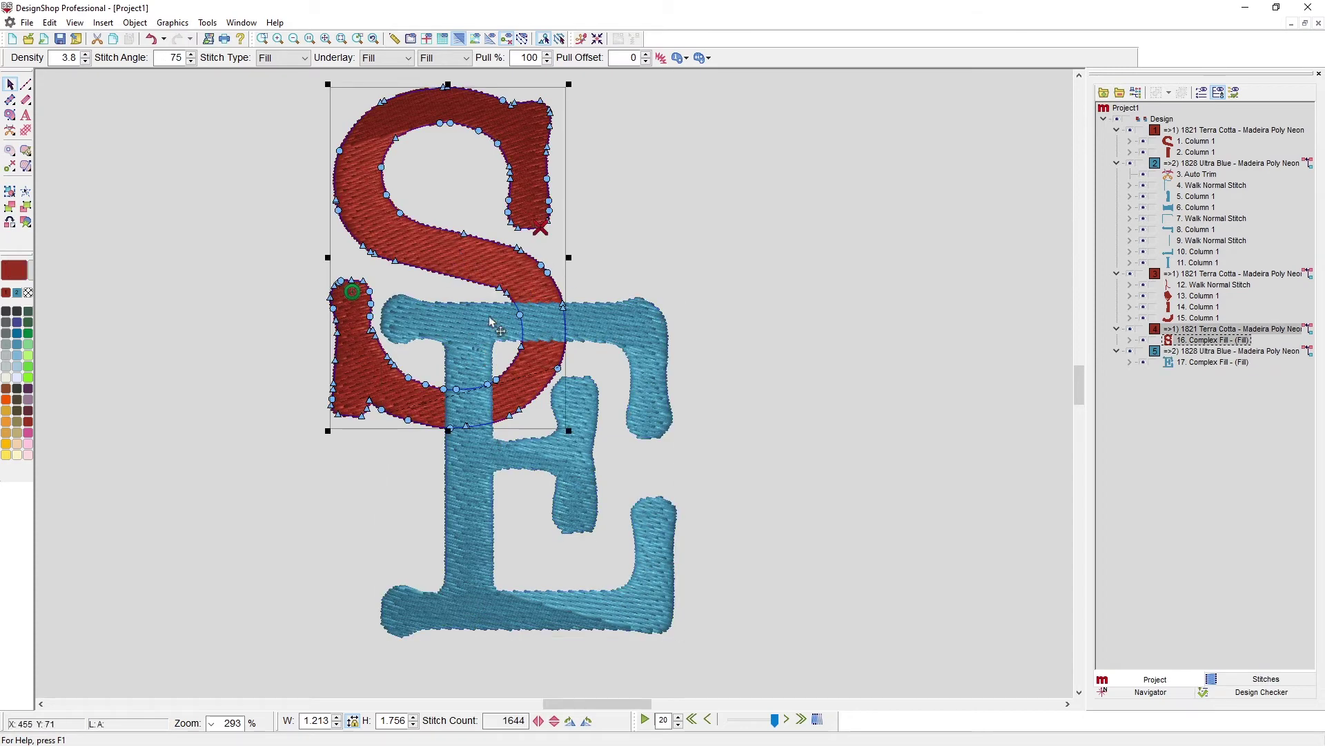
{"action": "scroll", "coordinate": [531, 316], "scroll_direction": "up", "scroll_amount": 5}
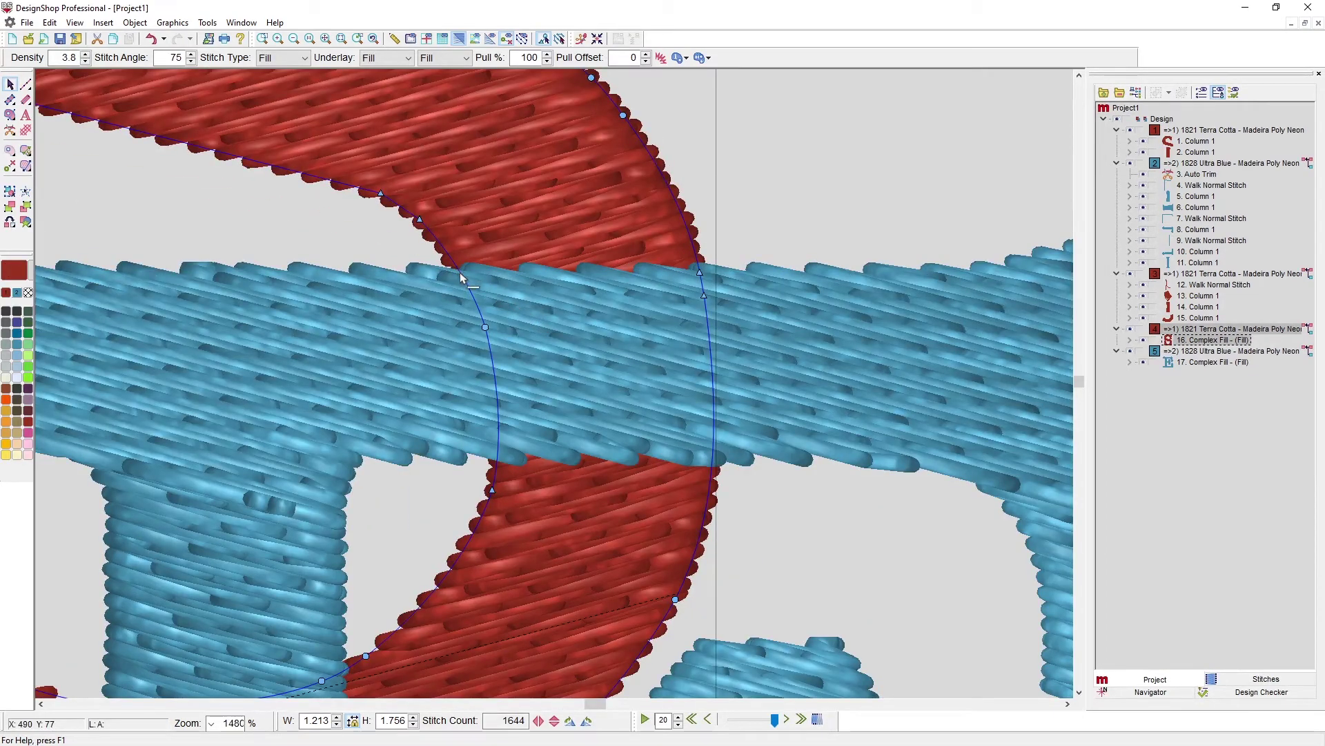
{"action": "left_click", "coordinate": [461, 273]}
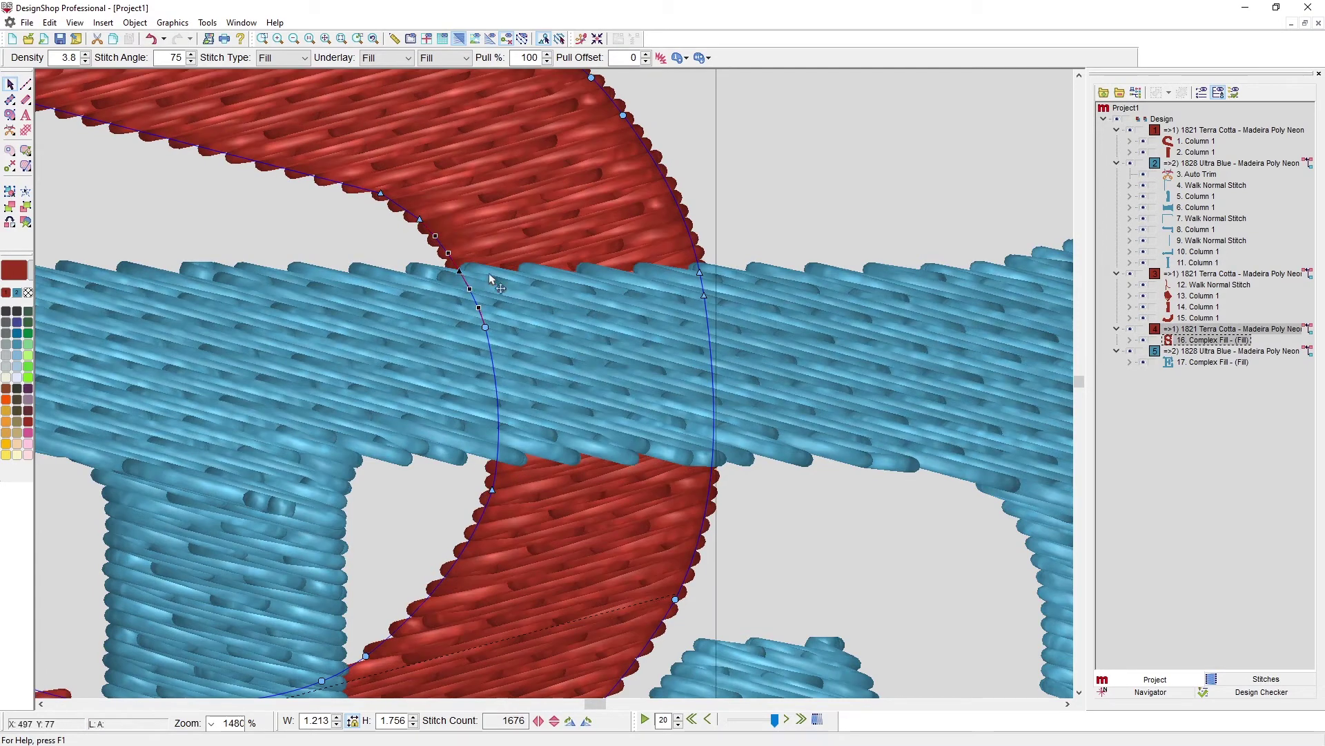
{"action": "left_click", "coordinate": [698, 266]}
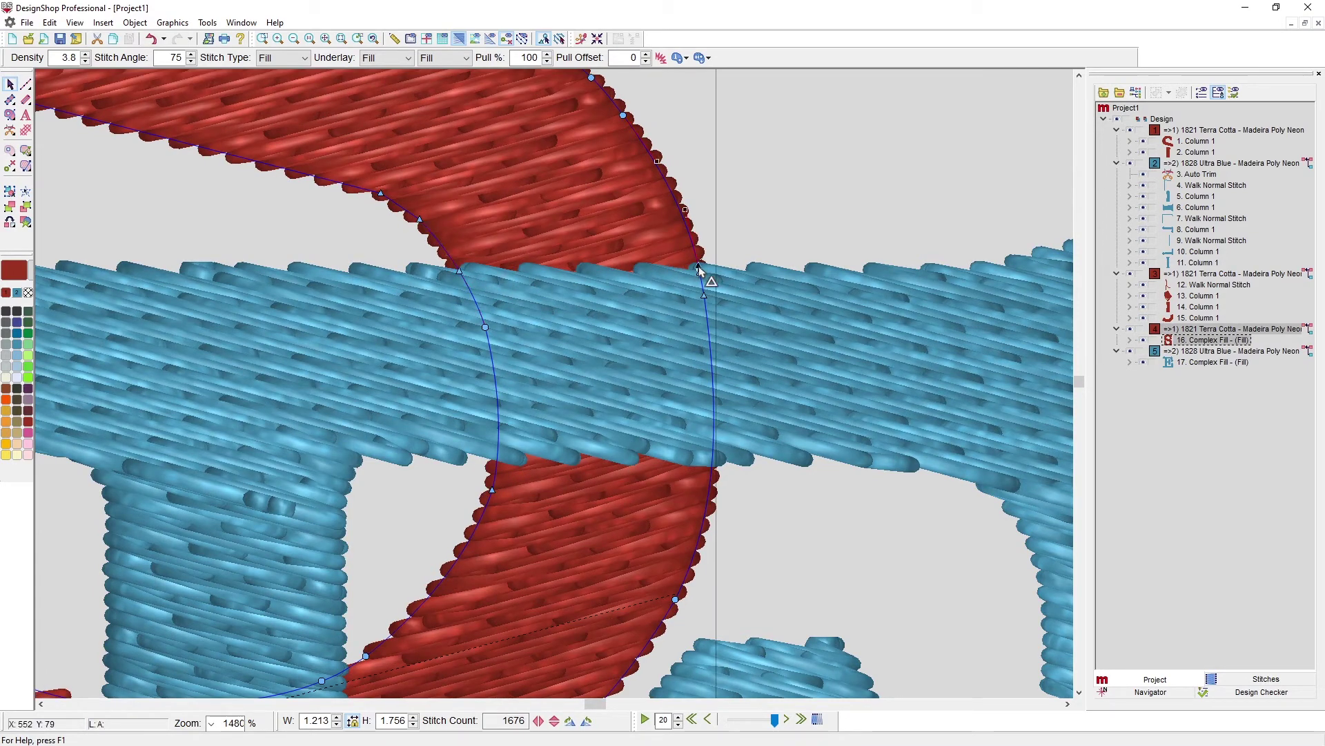
{"action": "left_click", "coordinate": [460, 272]}
Split the filled S at the selected node with Operations > Split Element
{"action": "right_click", "coordinate": [459, 272]}
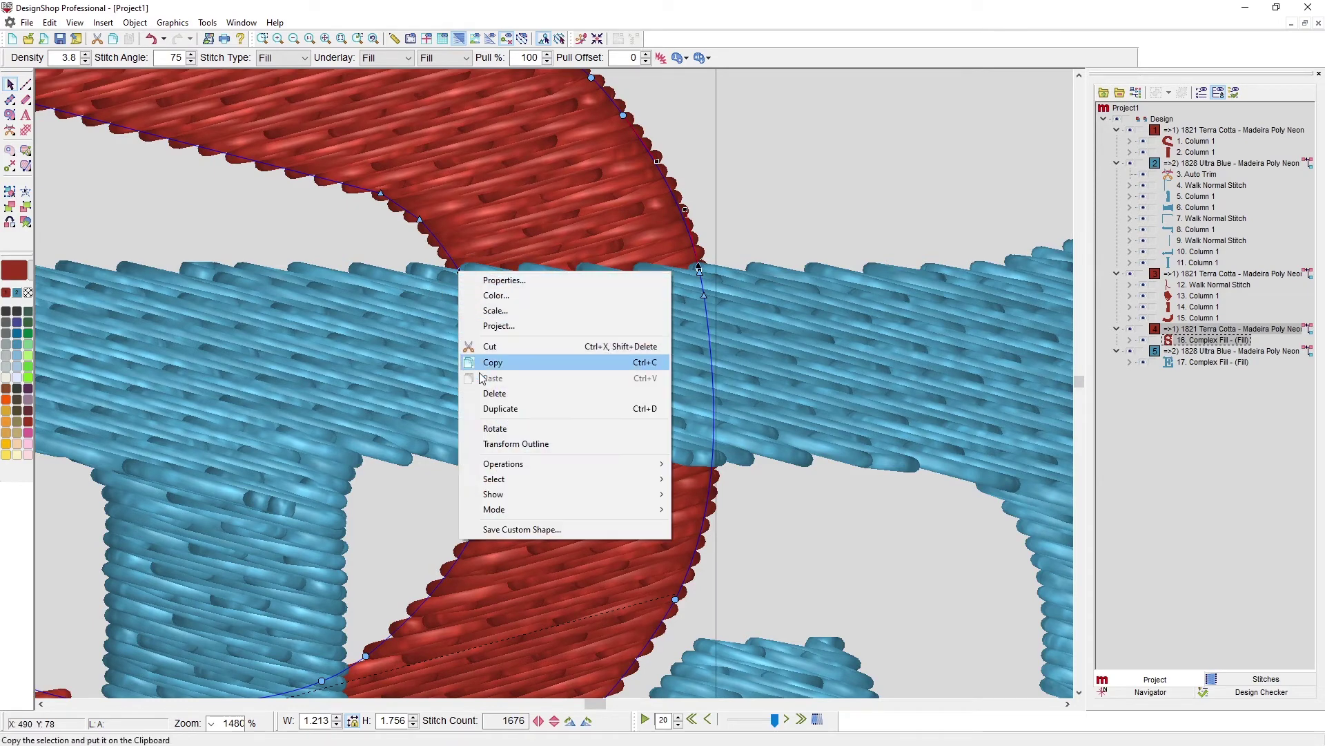
{"action": "mouse_move", "coordinate": [511, 464]}
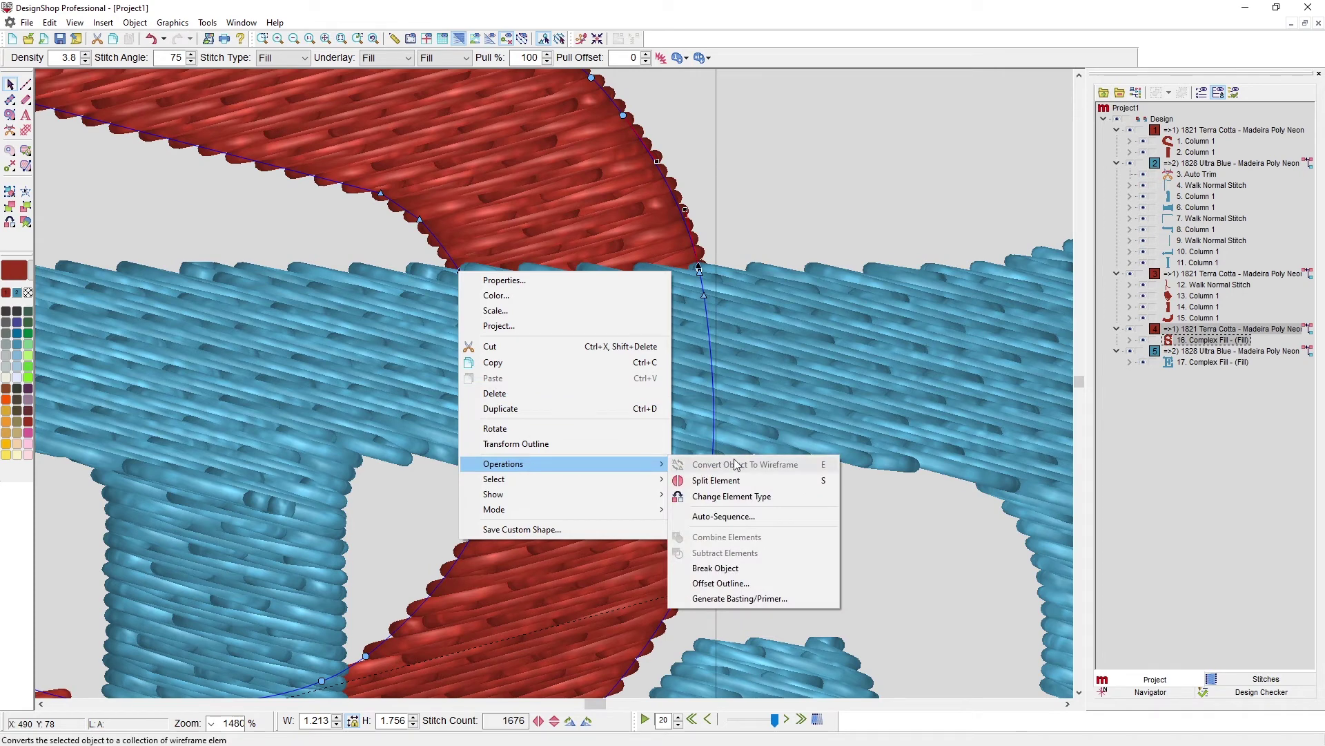
{"action": "left_click", "coordinate": [768, 482]}
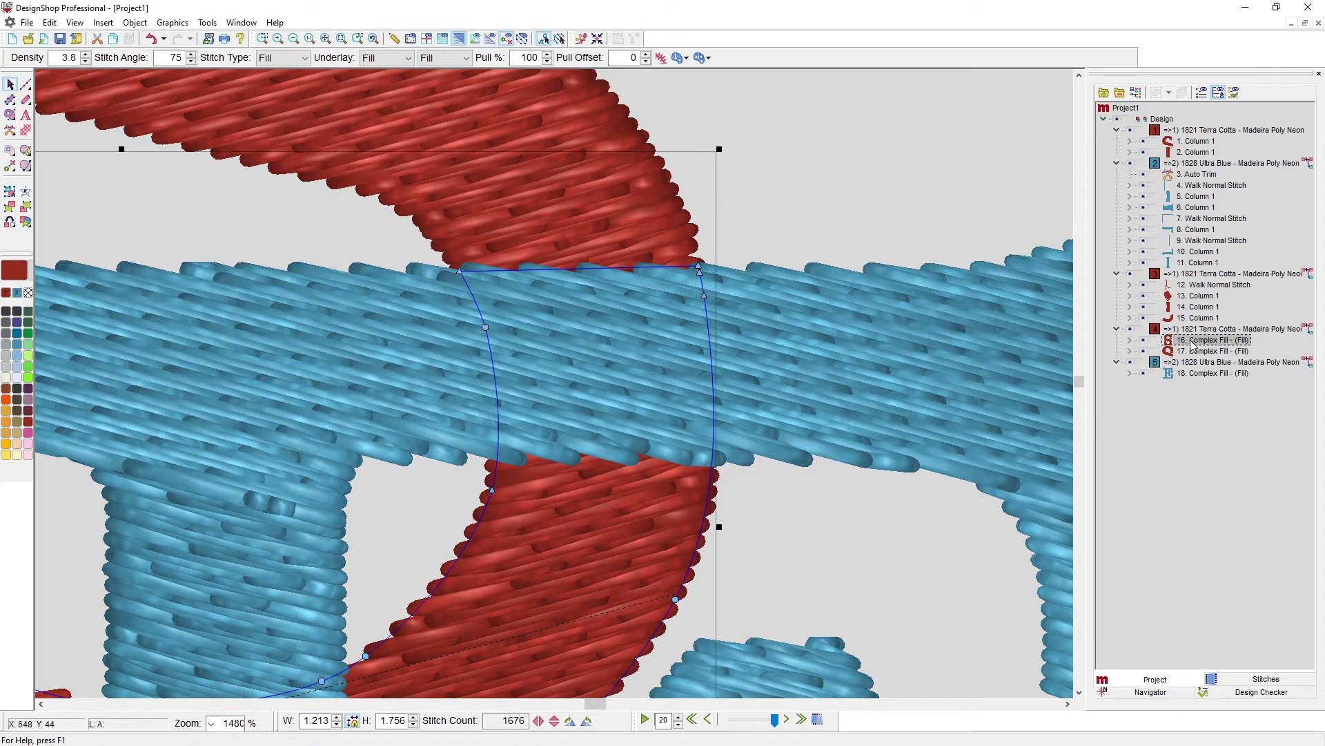
Delete the lower S fill's nodes hidden under the blue bar and straighten its top edge, leaving 608 stitches
{"action": "scroll", "coordinate": [411, 483], "scroll_direction": "down", "scroll_amount": 5}
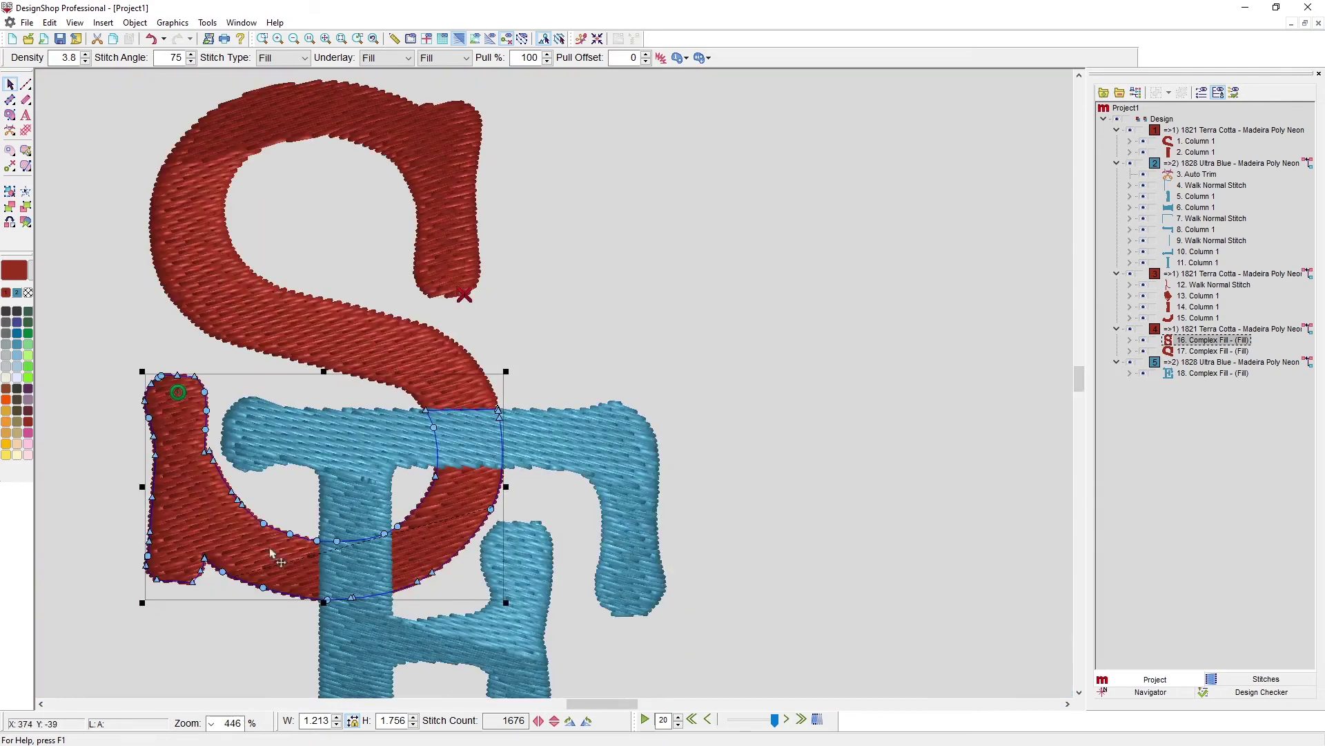
{"action": "left_click", "coordinate": [1184, 350]}
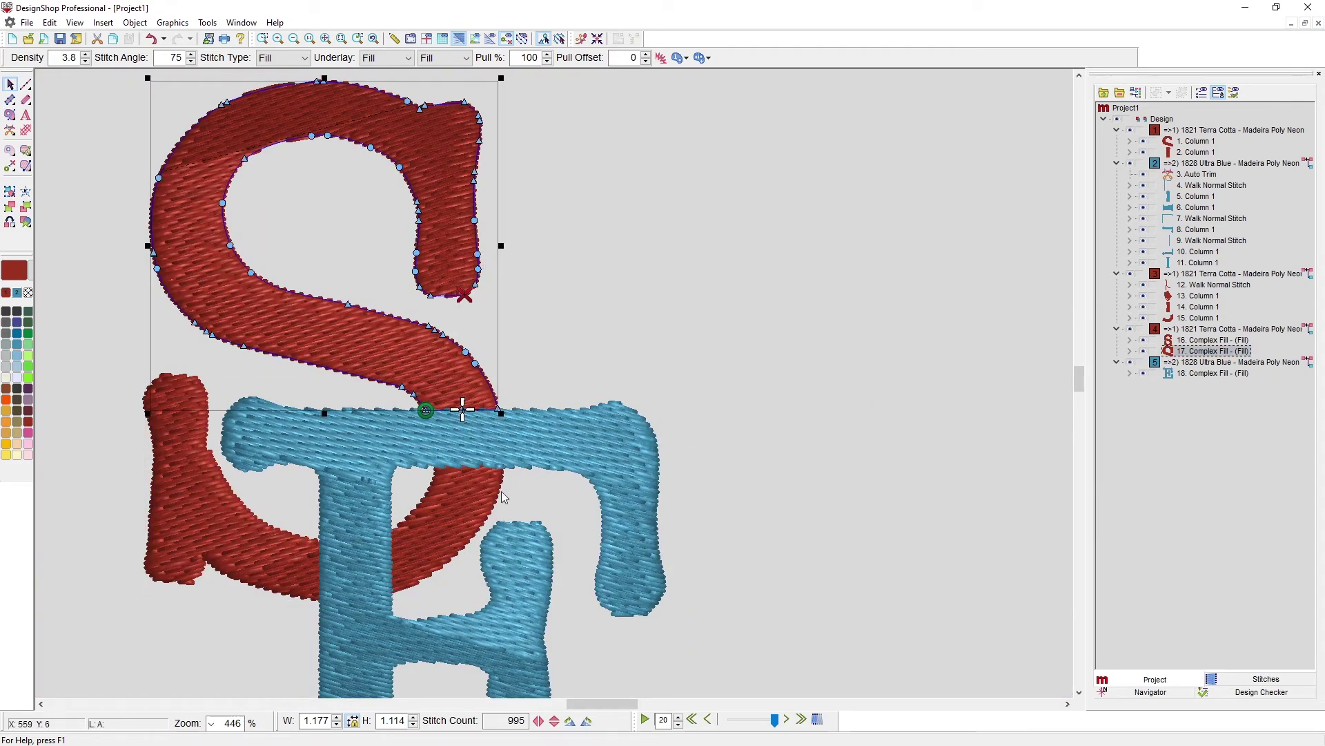
{"action": "left_click", "coordinate": [1185, 341]}
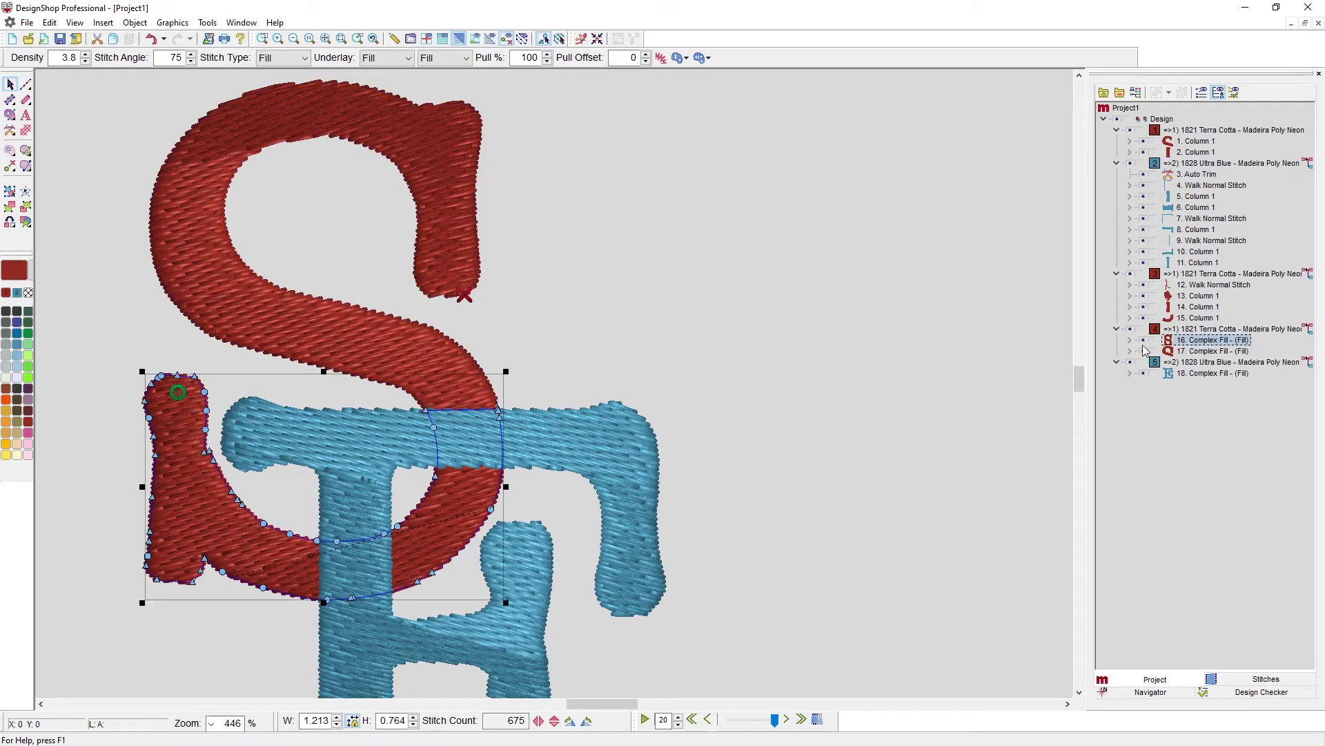
{"action": "scroll", "coordinate": [443, 451], "scroll_direction": "up", "scroll_amount": 10}
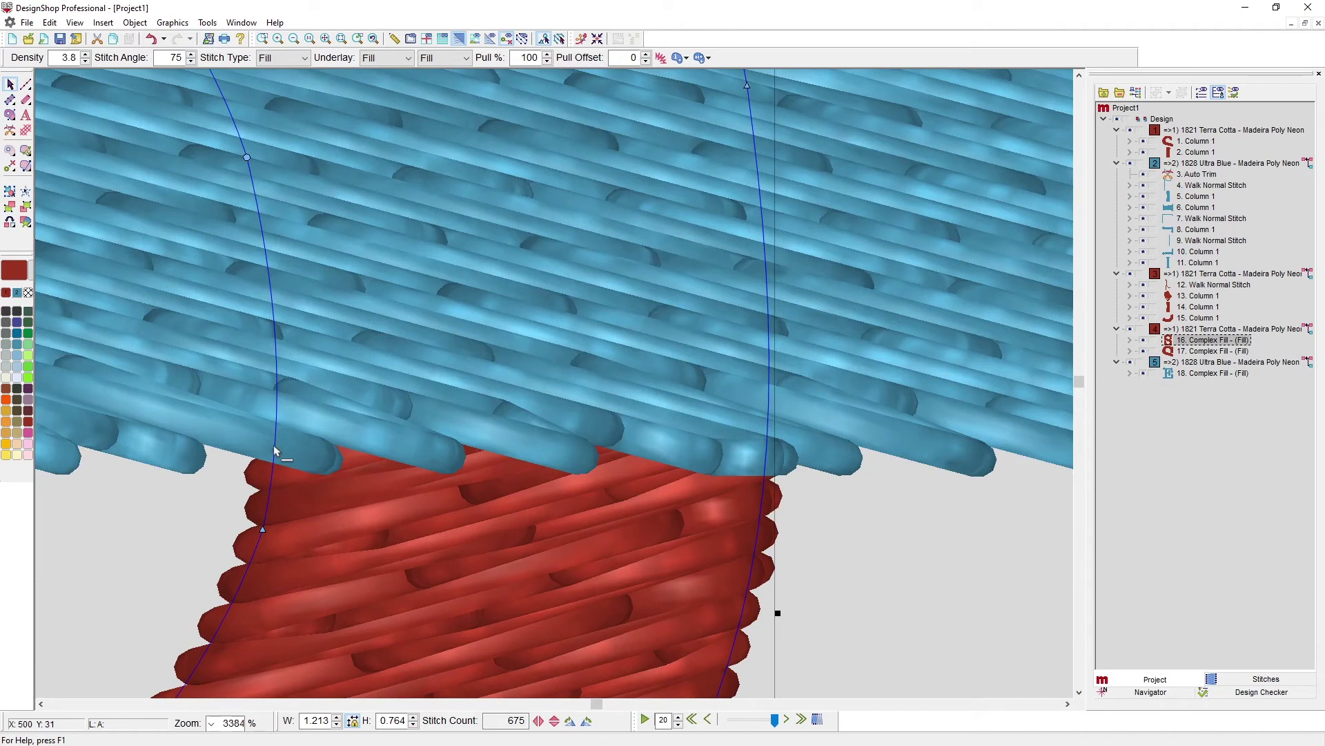
{"action": "left_click", "coordinate": [274, 451]}
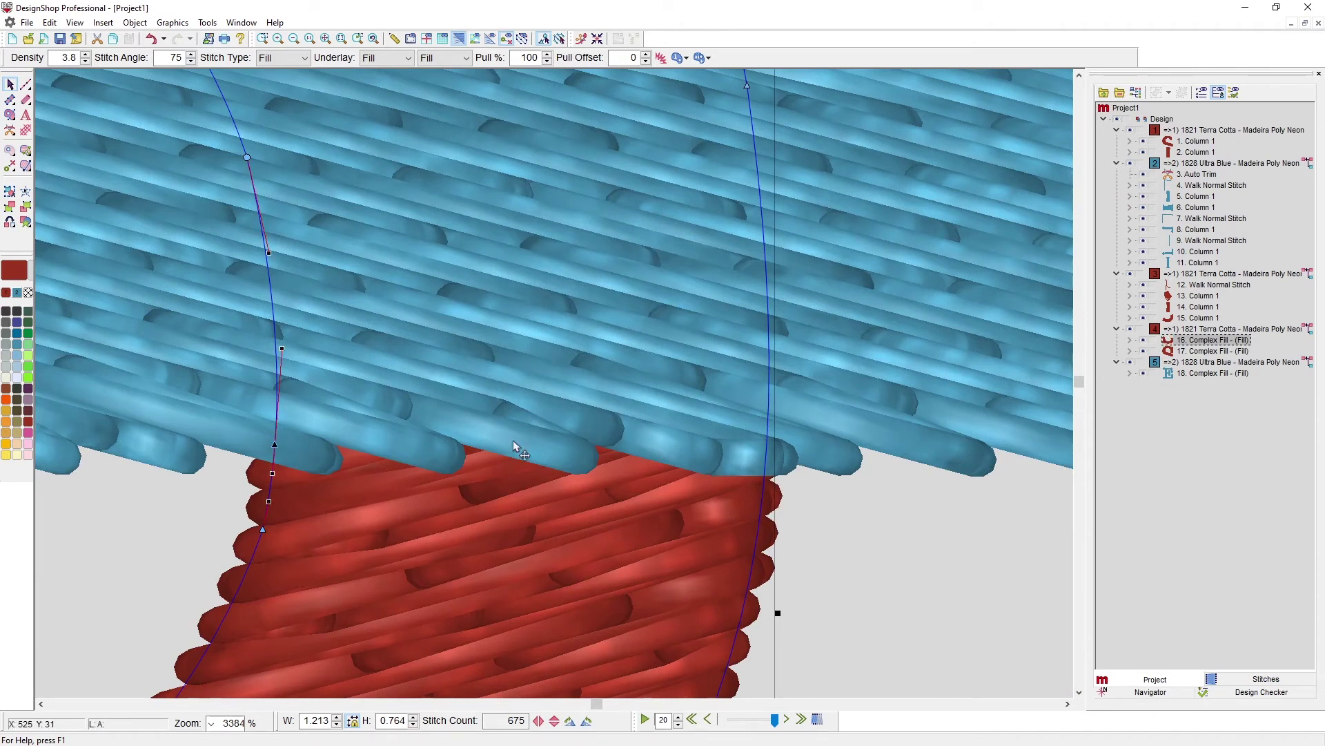
{"action": "left_click", "coordinate": [767, 452]}
{"action": "scroll", "coordinate": [741, 470], "scroll_direction": "down", "scroll_amount": 3}
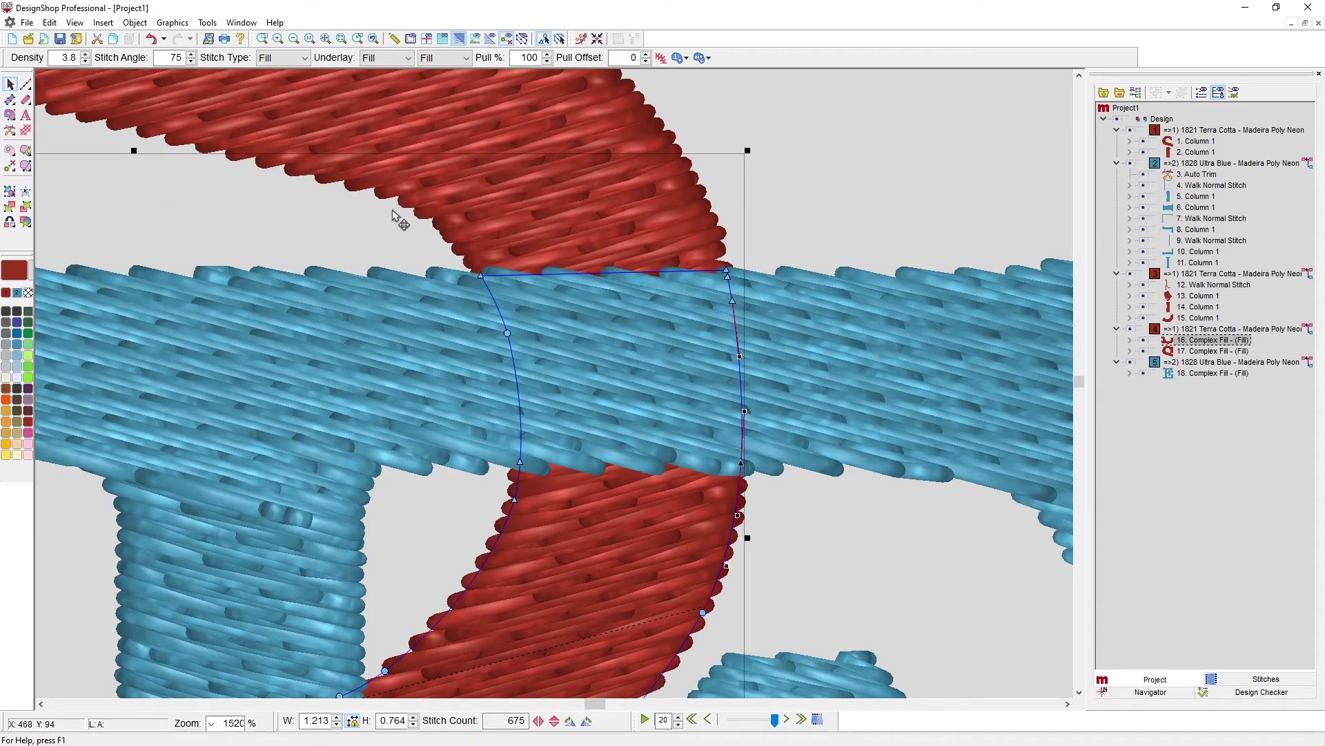
{"action": "left_click_drag", "start_coordinate": [392, 209], "coordinate": [826, 406]}
{"action": "key", "text": "Delete"}
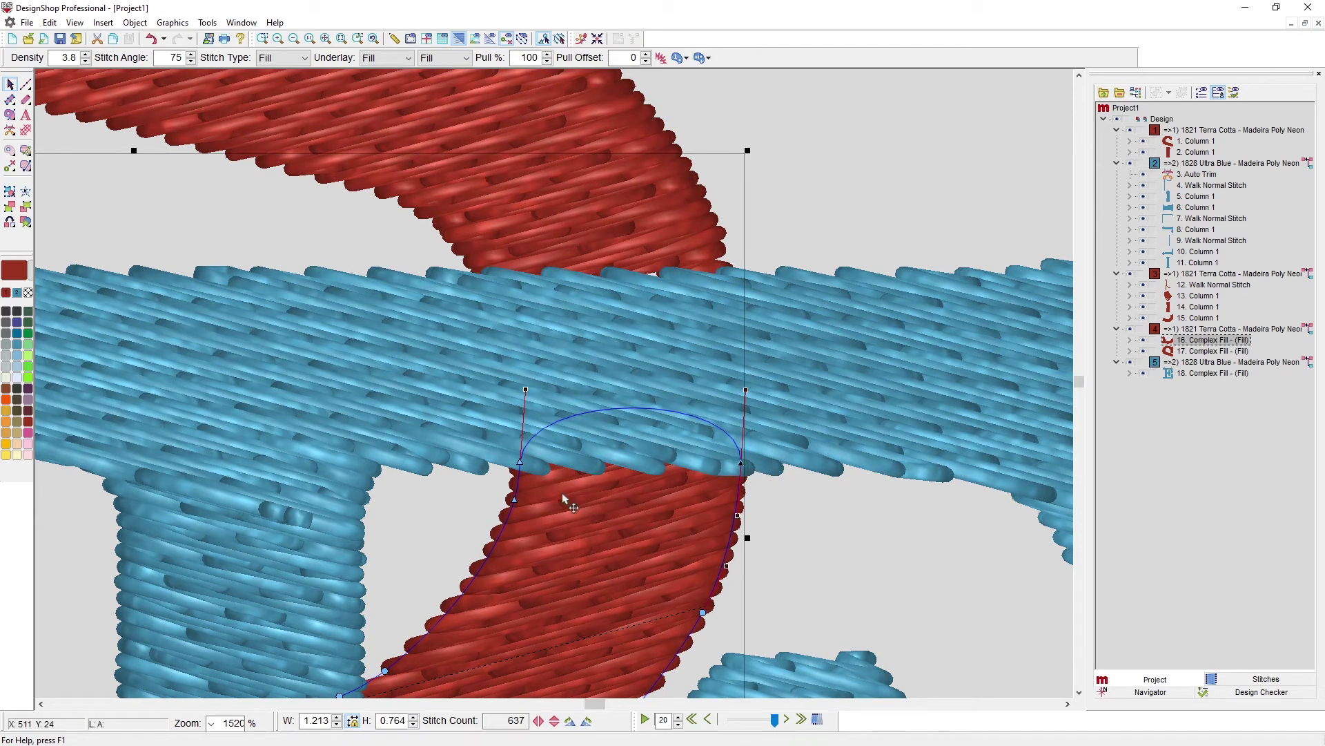
{"action": "left_click", "coordinate": [621, 409]}
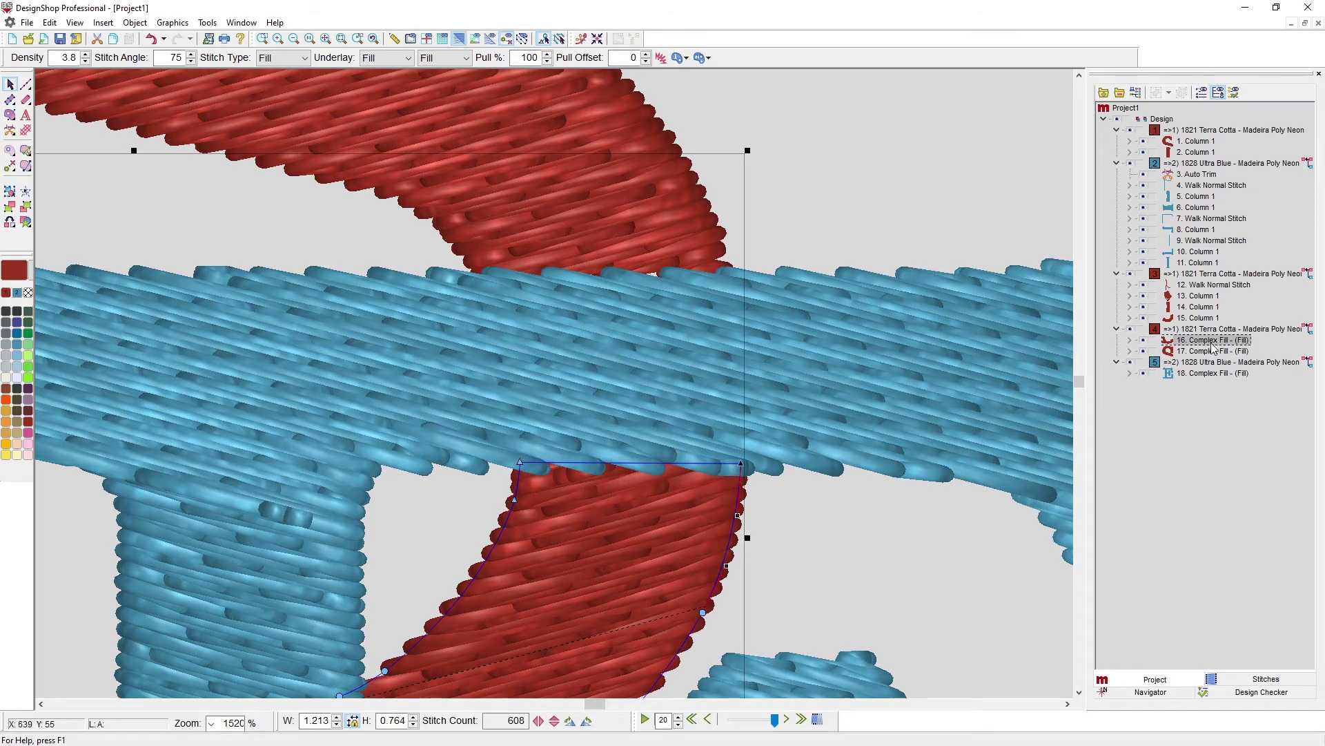
{"action": "scroll", "coordinate": [593, 435], "scroll_direction": "down", "scroll_amount": 3}
Move the lower S piece's Complex Fill below item 18 so it stitches after the blue E
{"action": "scroll", "coordinate": [575, 464], "scroll_direction": "down", "scroll_amount": 3}
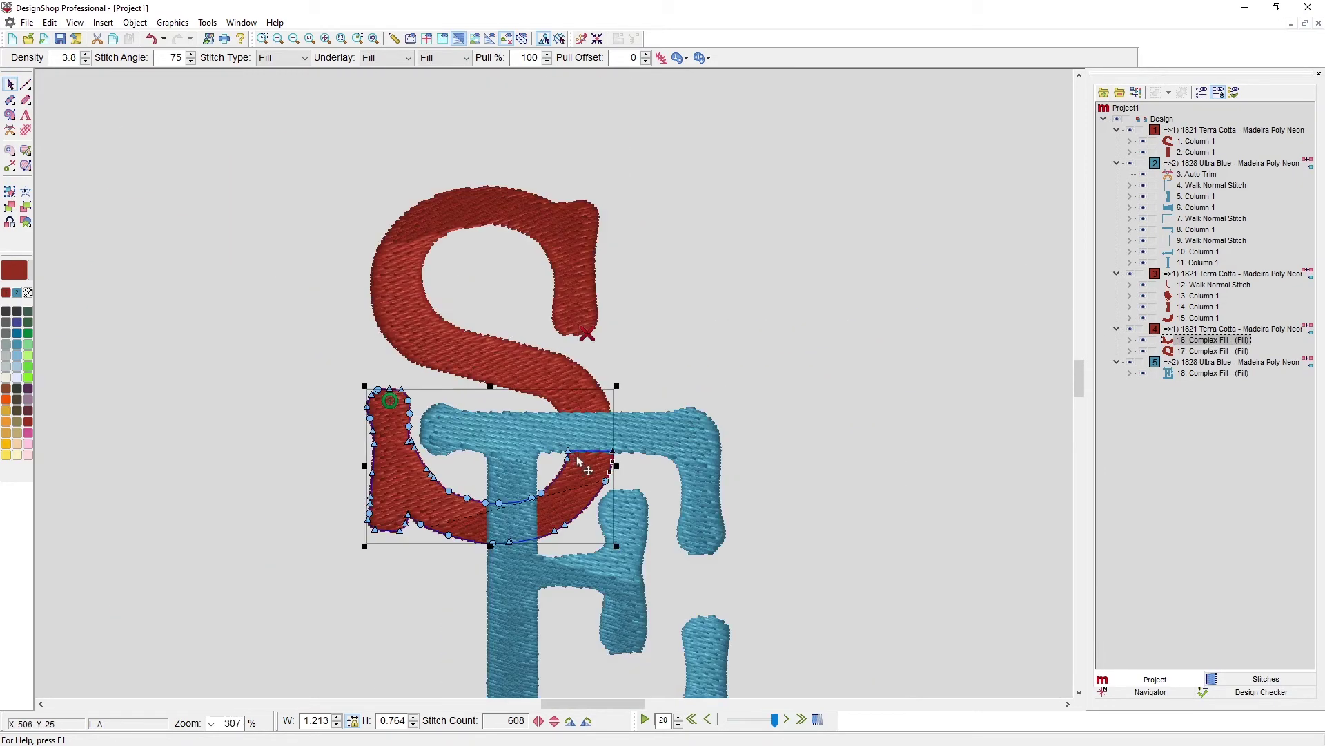
{"action": "left_click", "coordinate": [788, 380]}
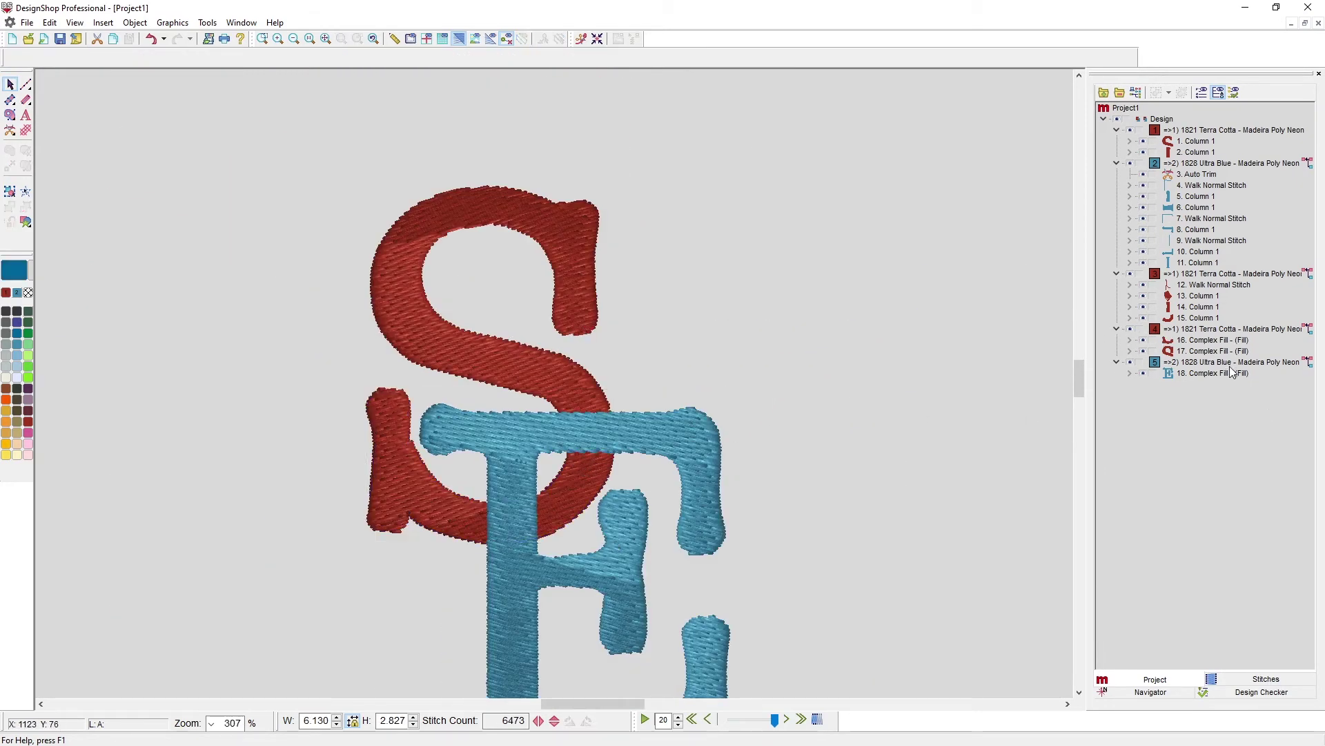
{"action": "left_click", "coordinate": [1206, 350]}
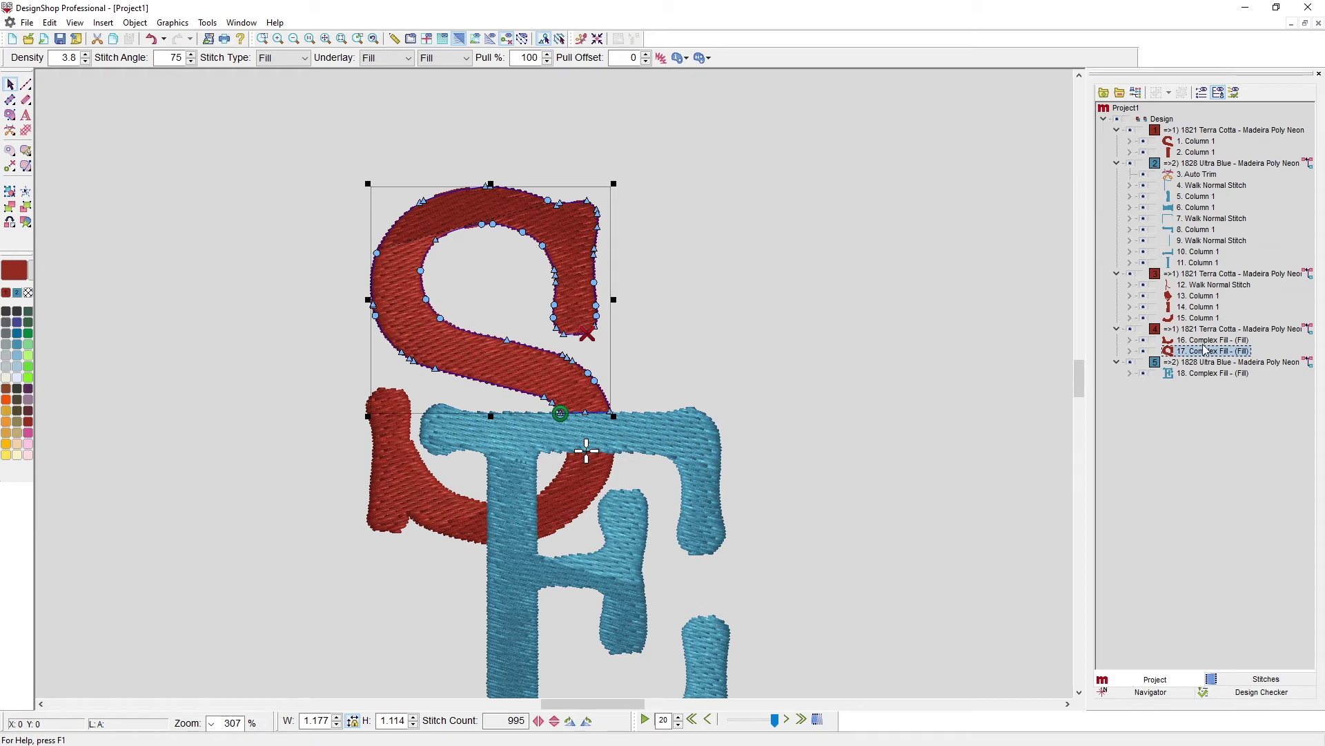
{"action": "key", "text": "Up"}
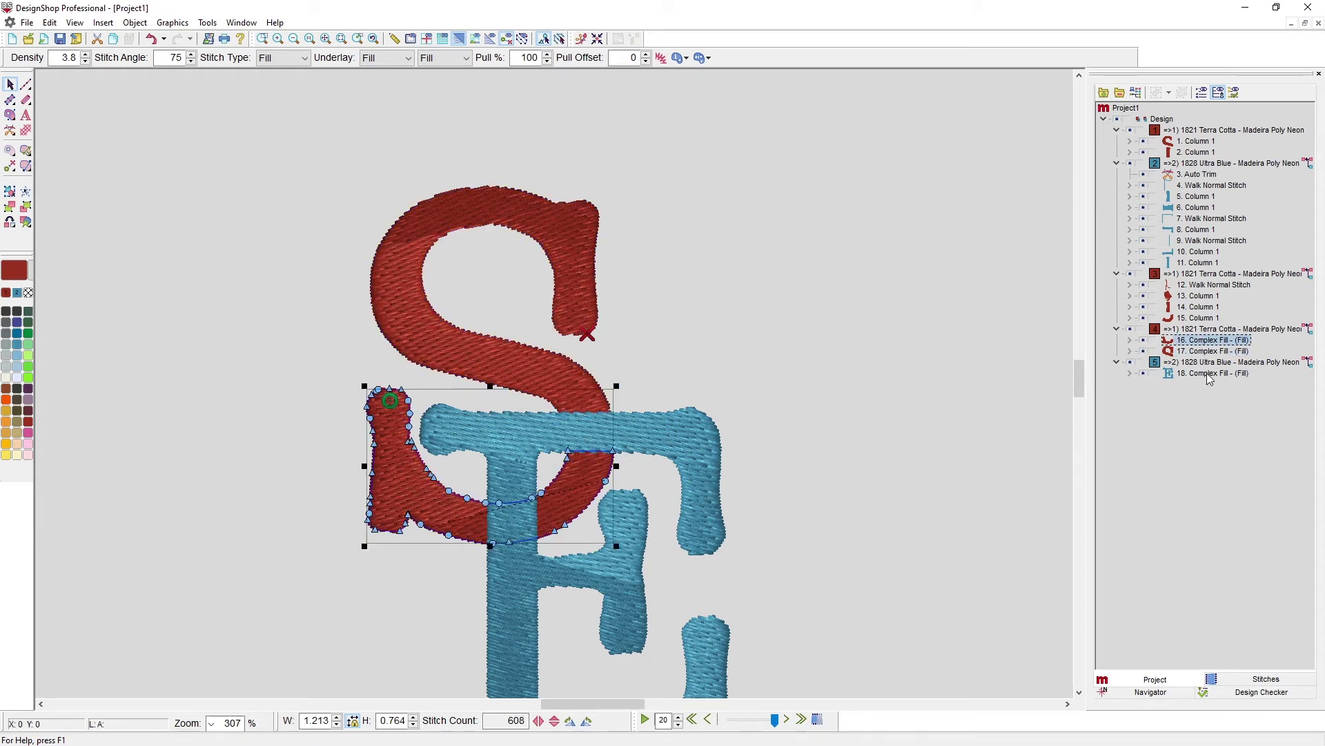
{"action": "left_click_drag", "start_coordinate": [1204, 341], "coordinate": [1202, 376]}
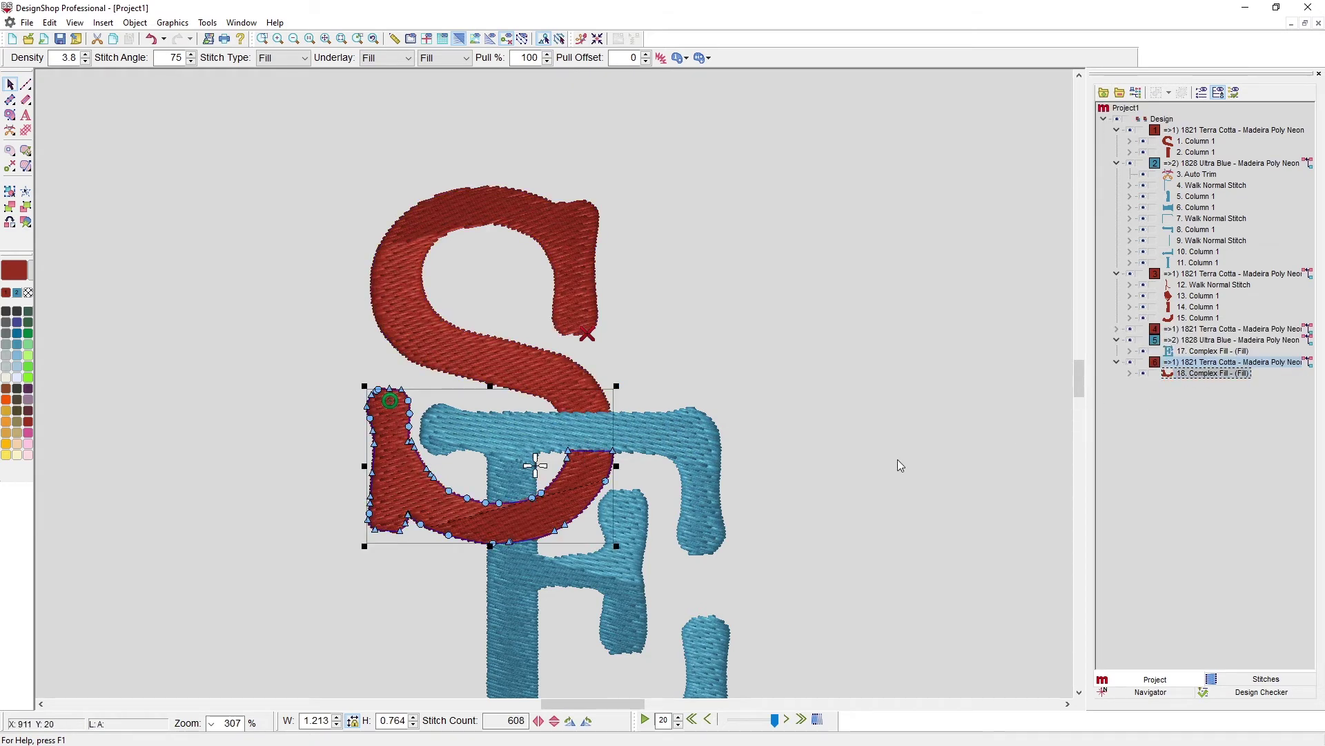
{"action": "left_click", "coordinate": [818, 491]}
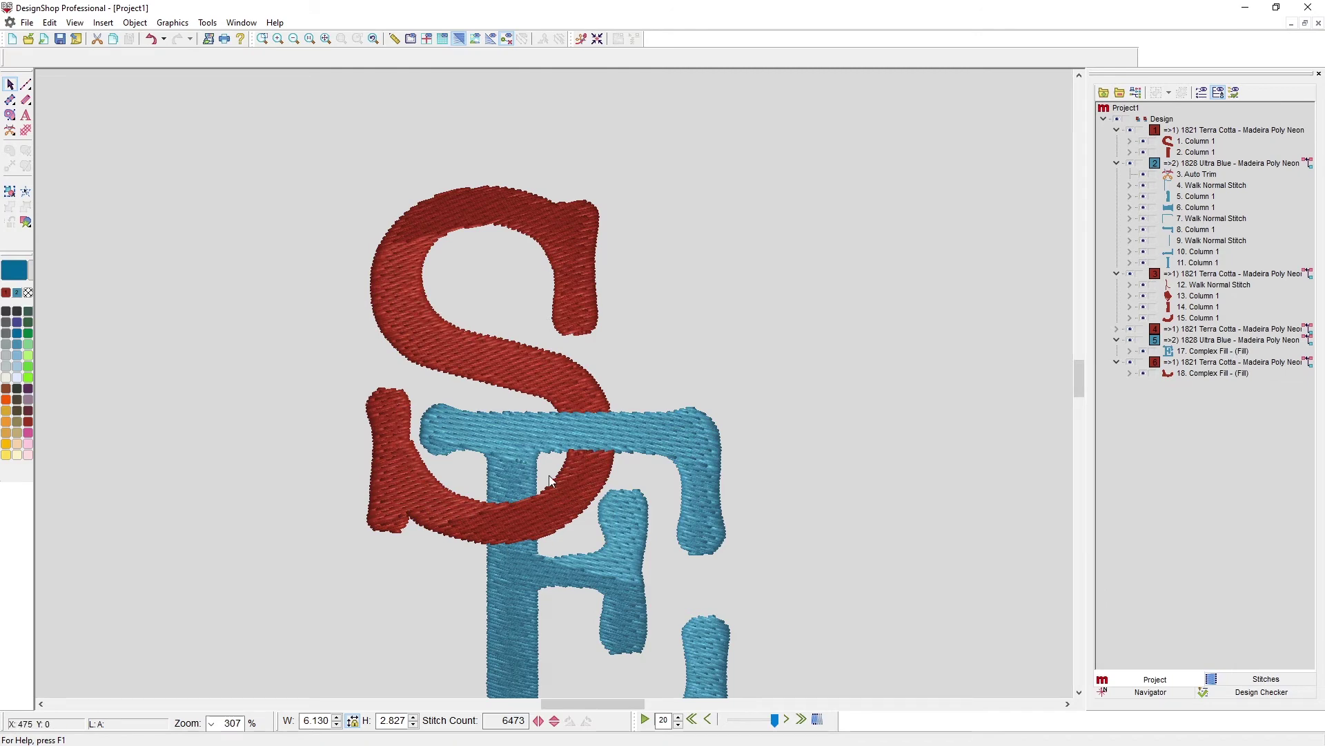
Scroll down to bring the Project3 leaf design into view
{"action": "scroll", "coordinate": [599, 542], "scroll_direction": "down", "scroll_amount": 2}
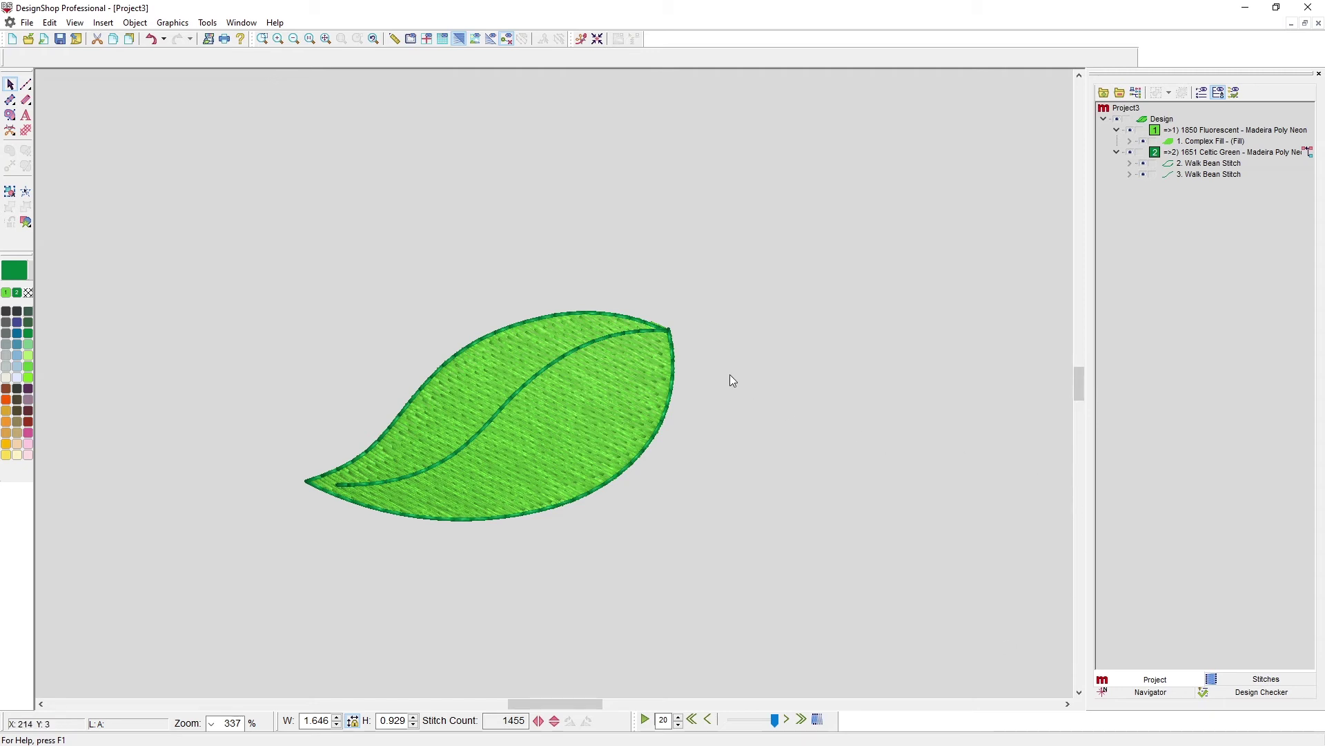
Split the leaf's central vein at a point near its middle with Split Element
{"action": "left_click", "coordinate": [617, 334]}
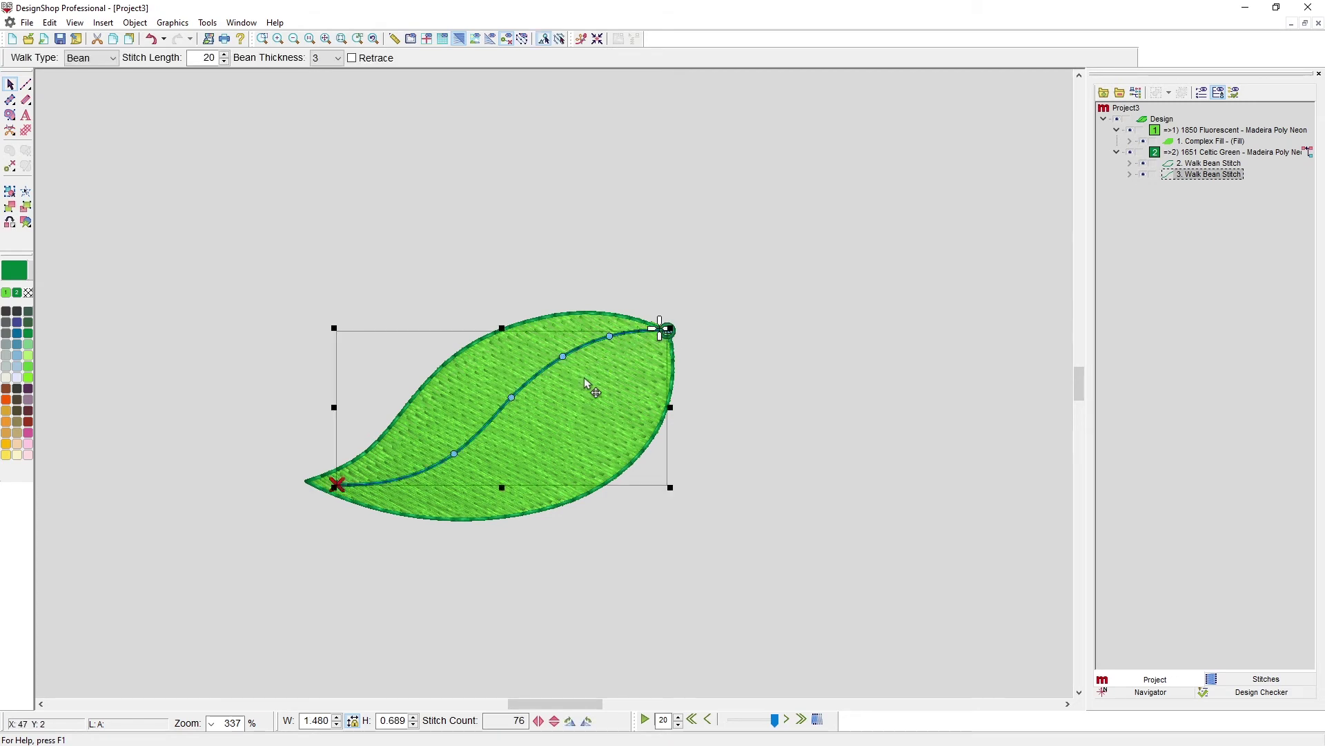
{"action": "scroll", "coordinate": [582, 377], "scroll_direction": "up", "scroll_amount": 3}
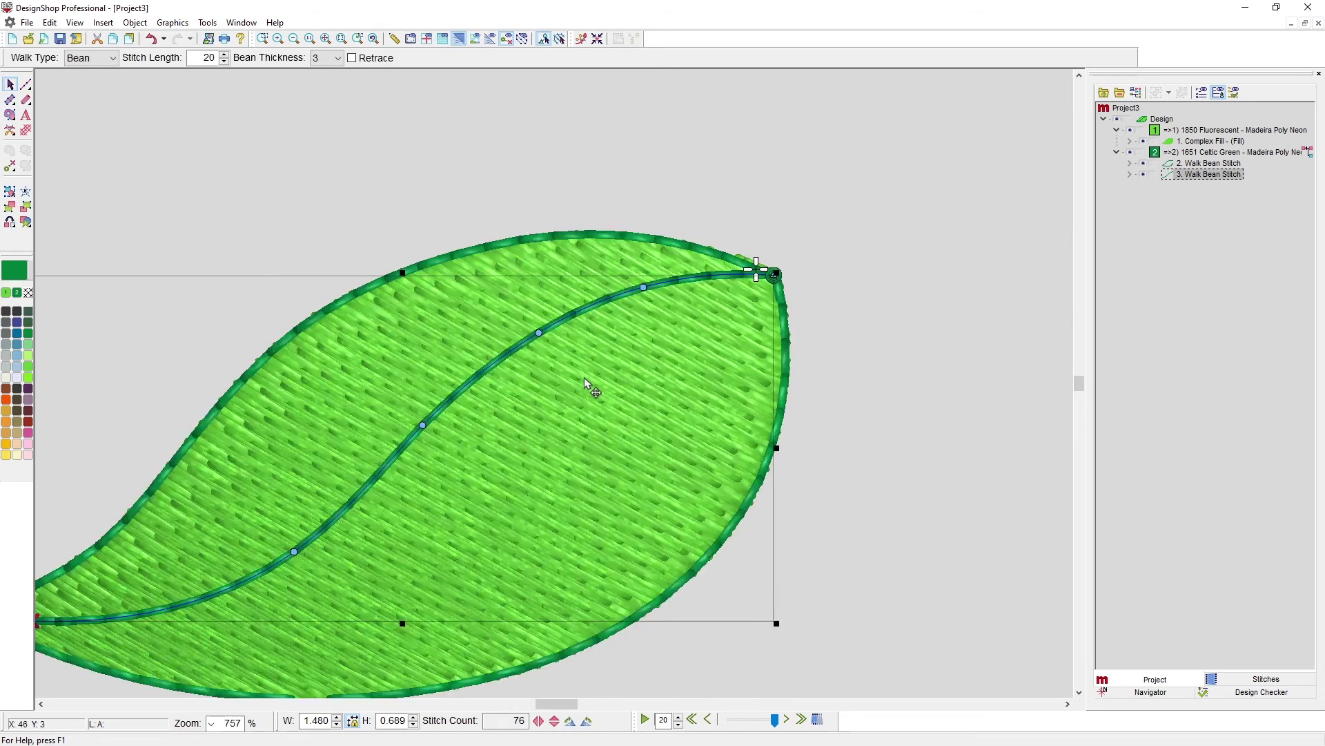
{"action": "left_click", "coordinate": [576, 317]}
{"action": "right_click", "coordinate": [576, 317]}
{"action": "mouse_move", "coordinate": [616, 518]}
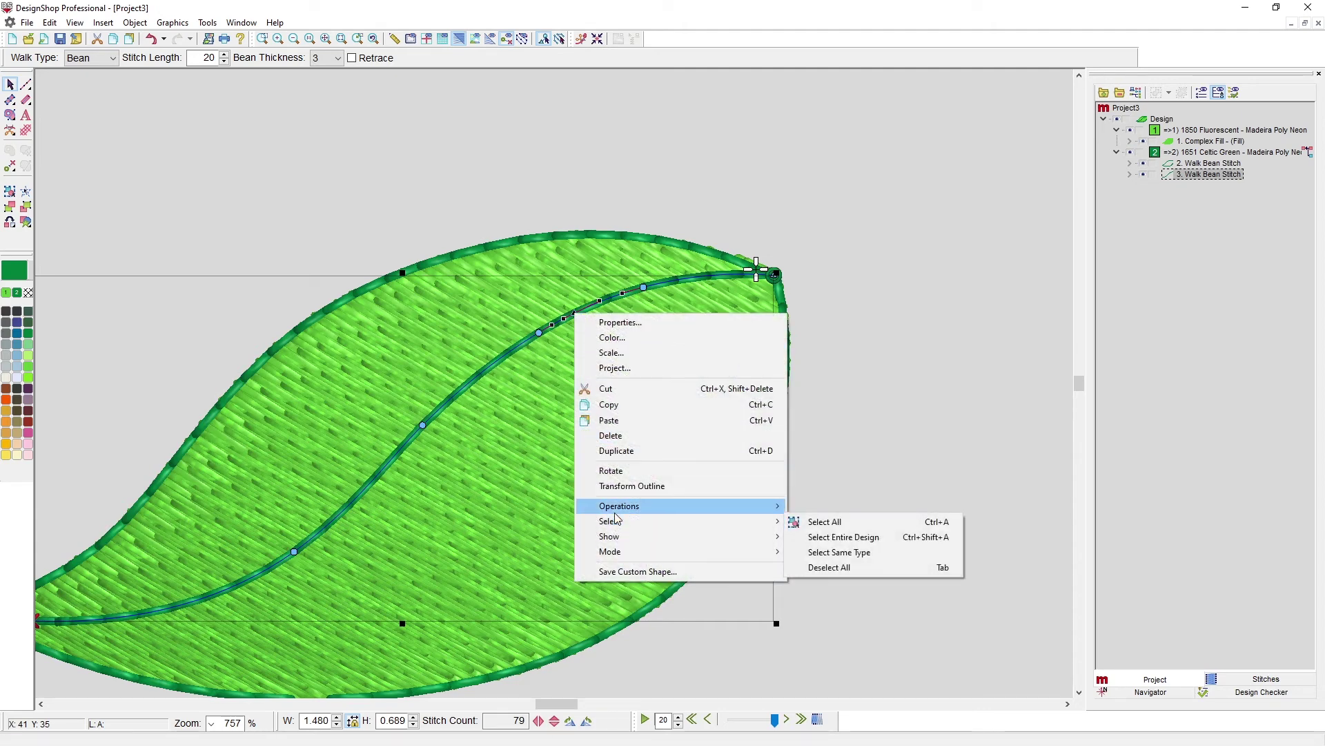
{"action": "left_click", "coordinate": [894, 524]}
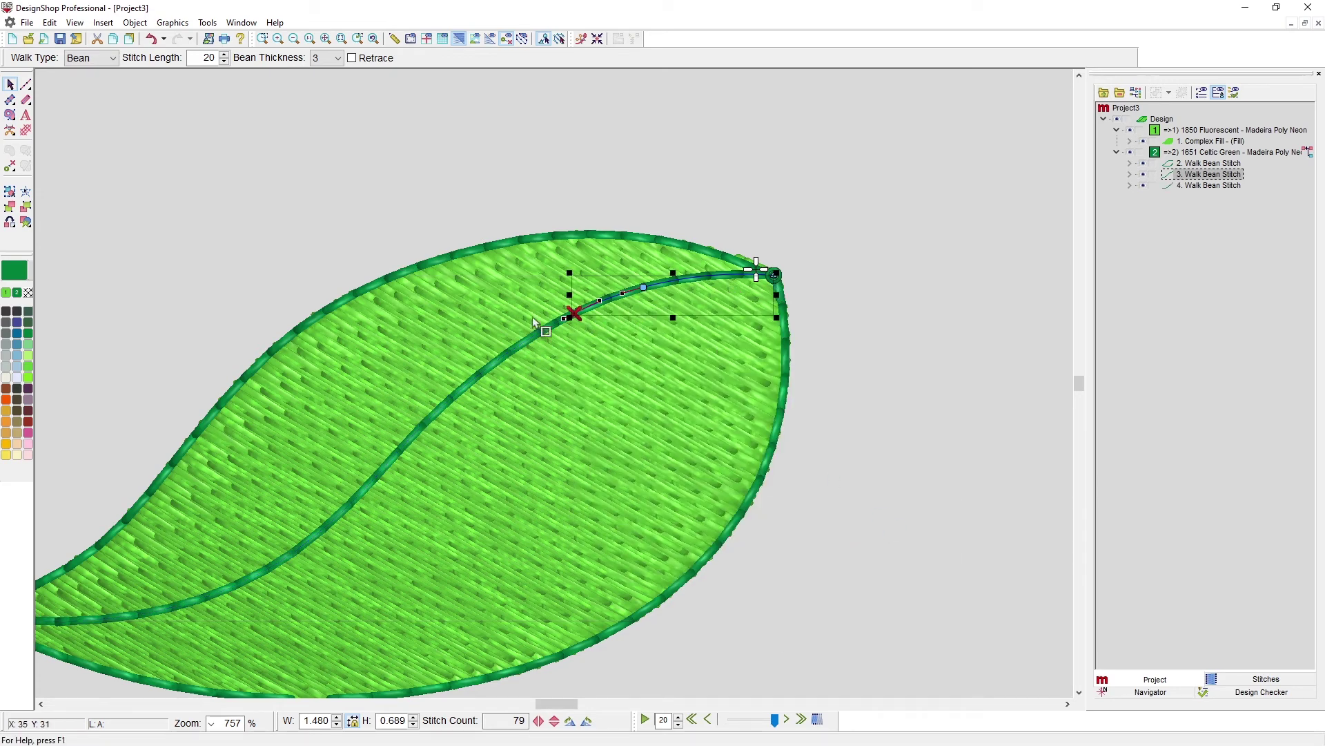
Digitize a curved retracing walk vein branching down-right from the midrib split
{"action": "left_click", "coordinate": [25, 83]}
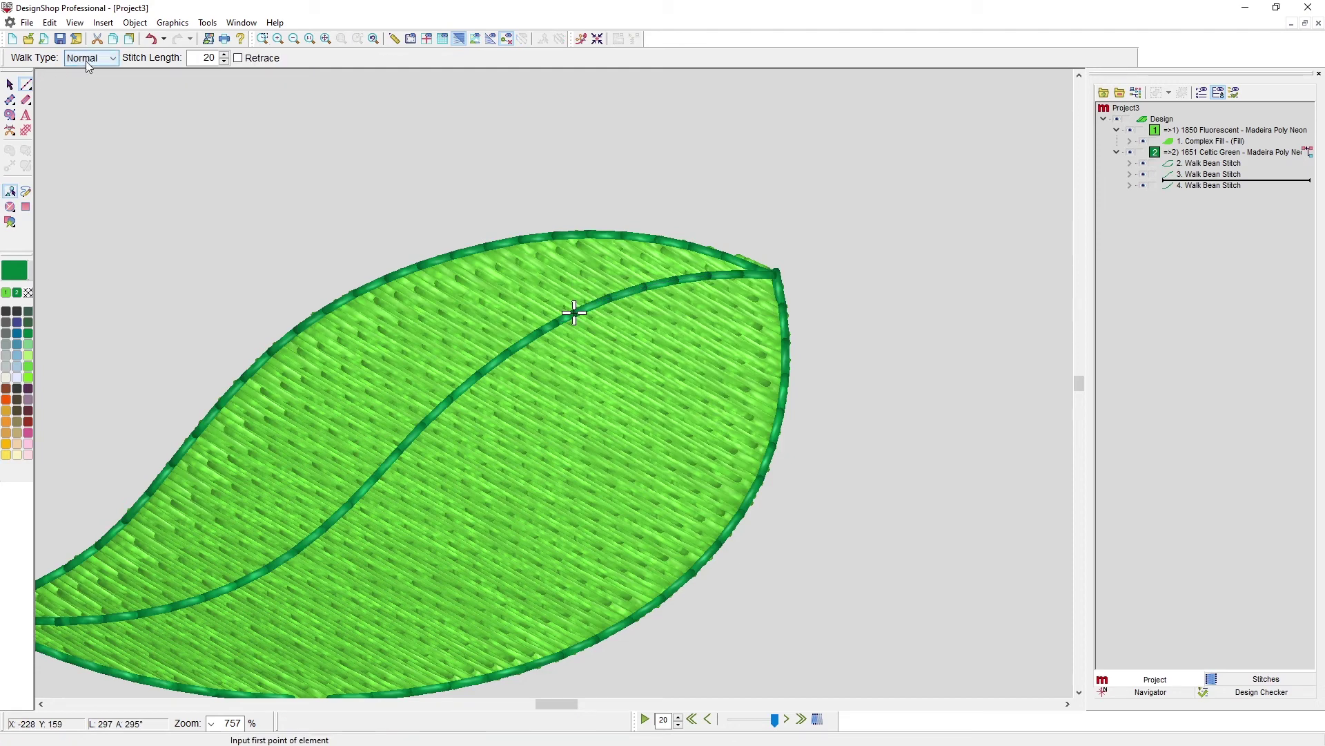
{"action": "left_click", "coordinate": [238, 58]}
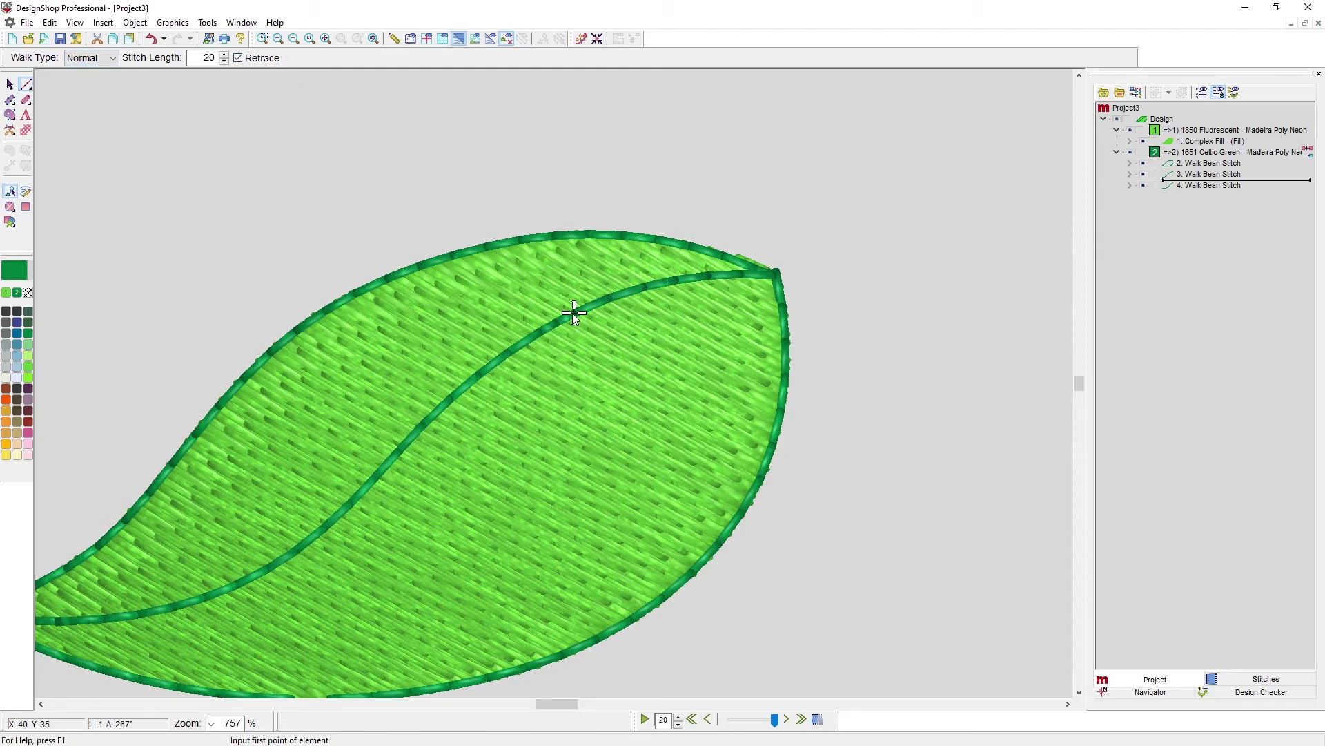
{"action": "left_click", "coordinate": [573, 313]}
{"action": "right_click", "coordinate": [571, 405]}
{"action": "right_click", "coordinate": [631, 499]}
{"action": "key", "text": "Return"}
Split the lower midrib section at the marked point
{"action": "left_click", "coordinate": [1197, 196]}
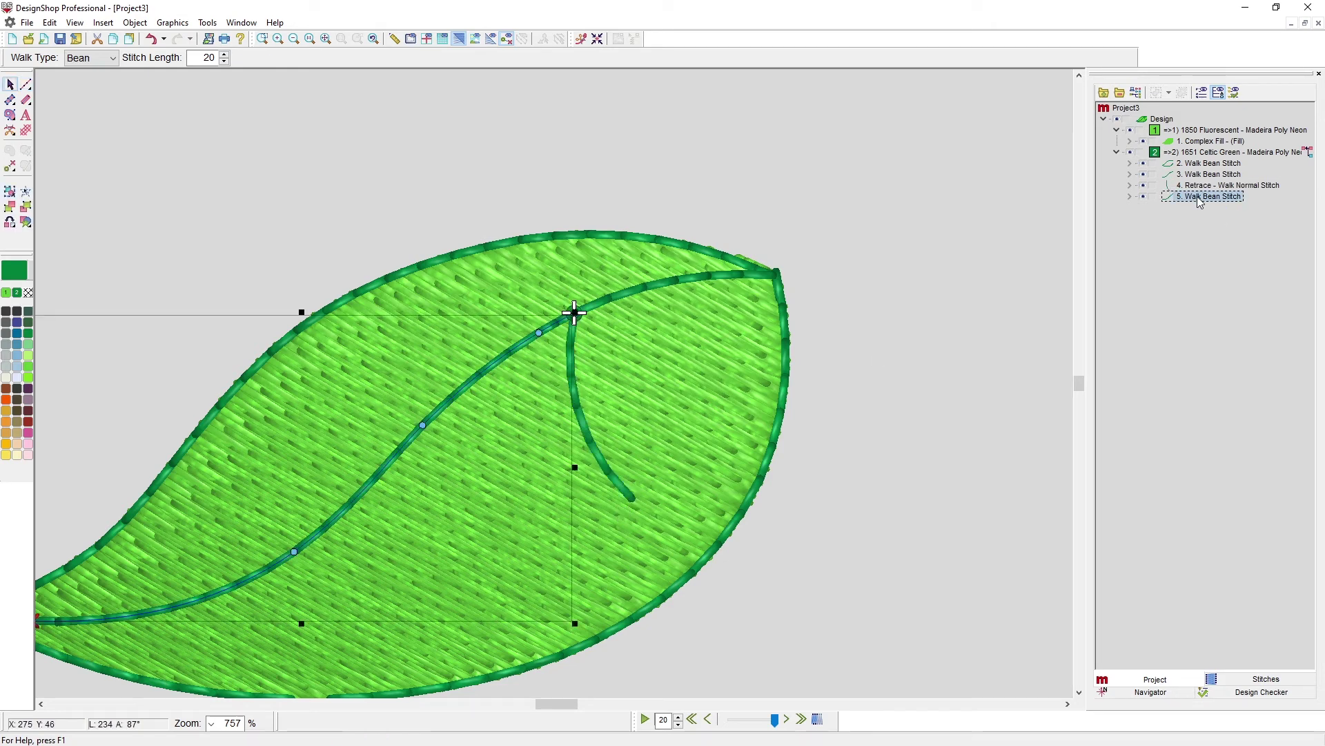
{"action": "right_click", "coordinate": [477, 382]}
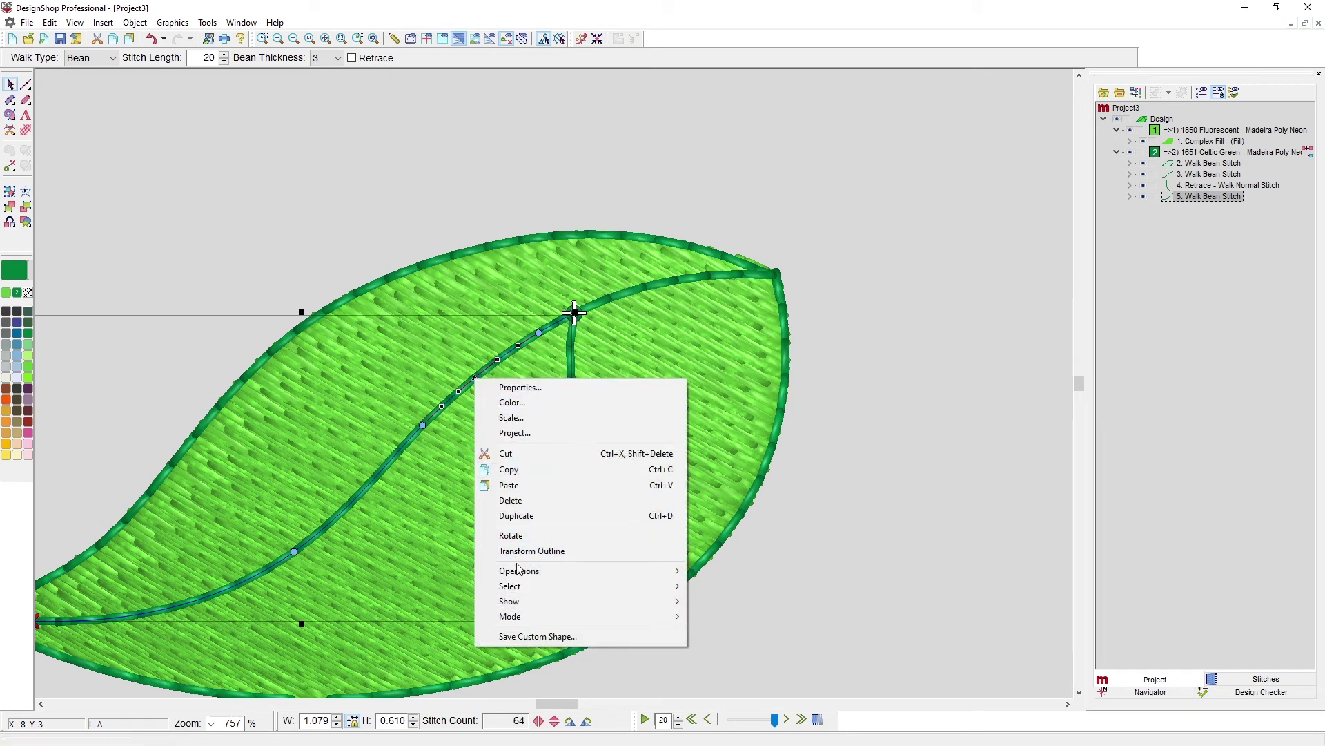
{"action": "mouse_move", "coordinate": [521, 576]}
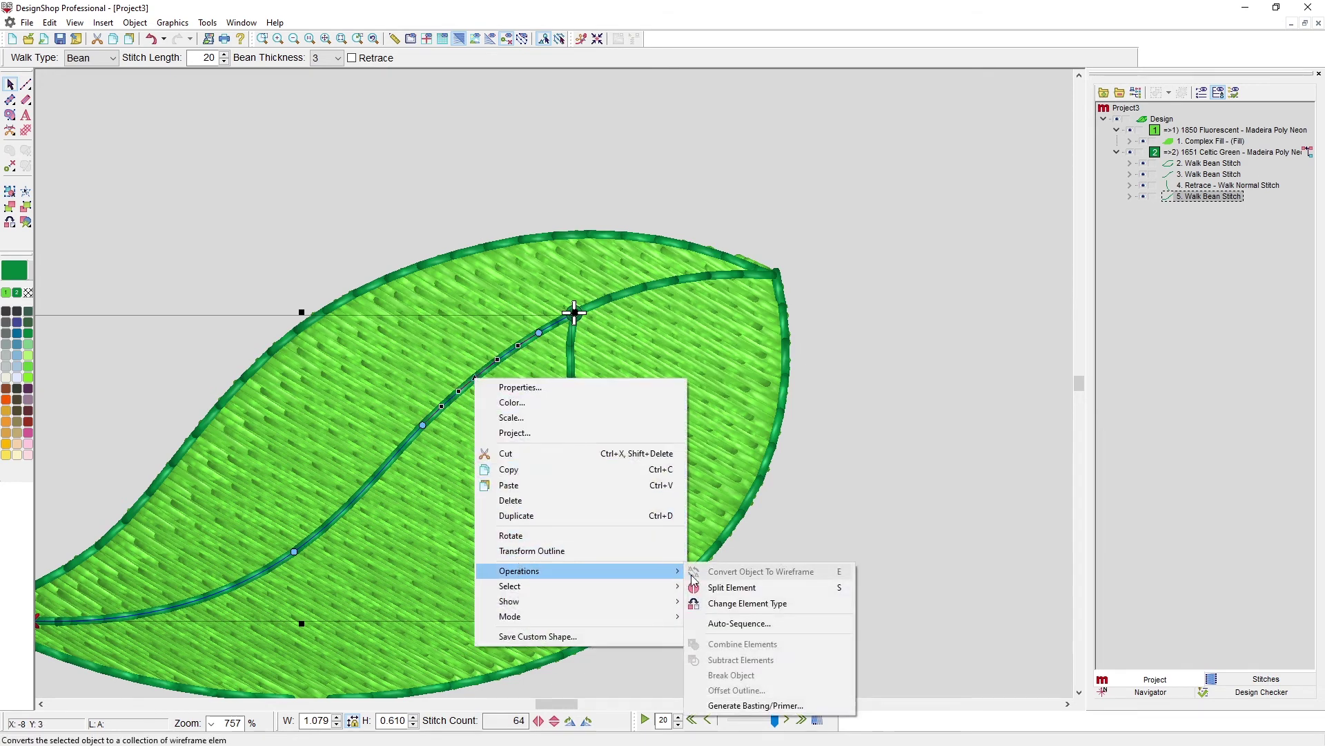
{"action": "left_click", "coordinate": [730, 588]}
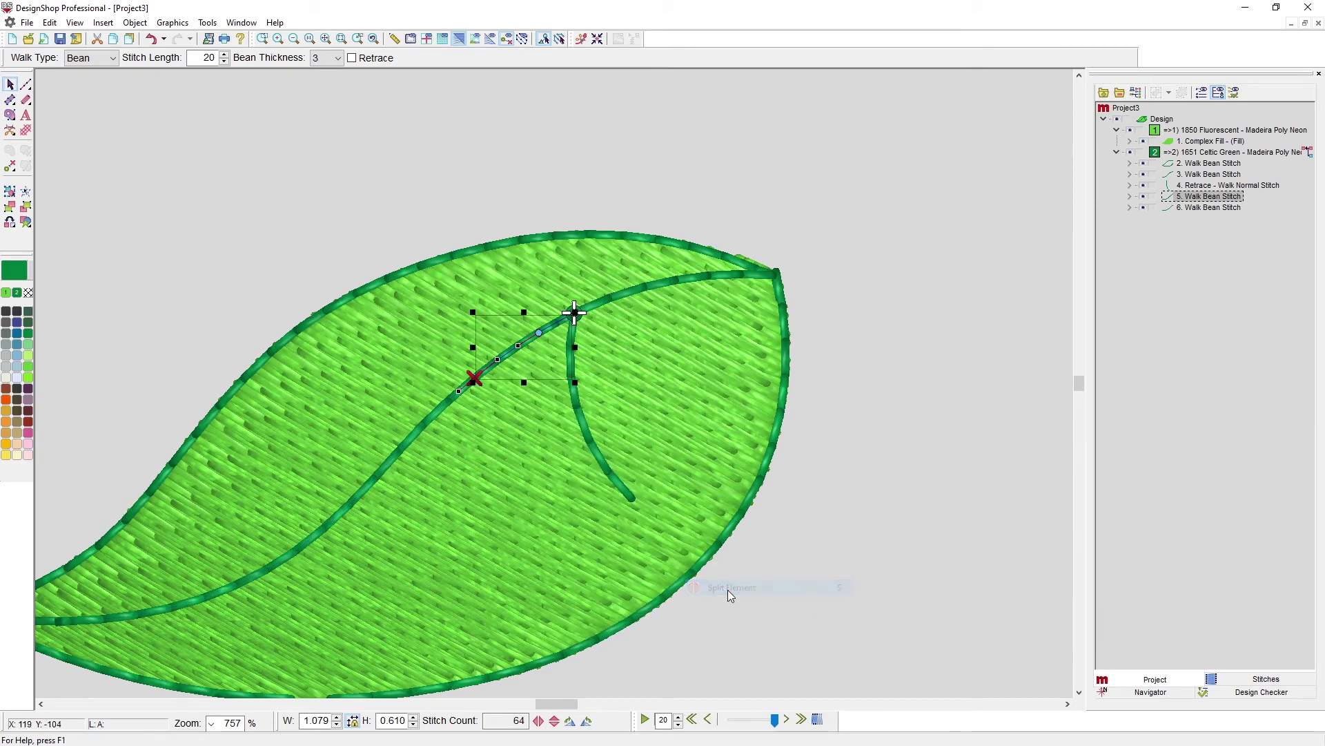
Digitize a curved walk vein arching up-left from the midrib split
{"action": "key", "text": "w"}
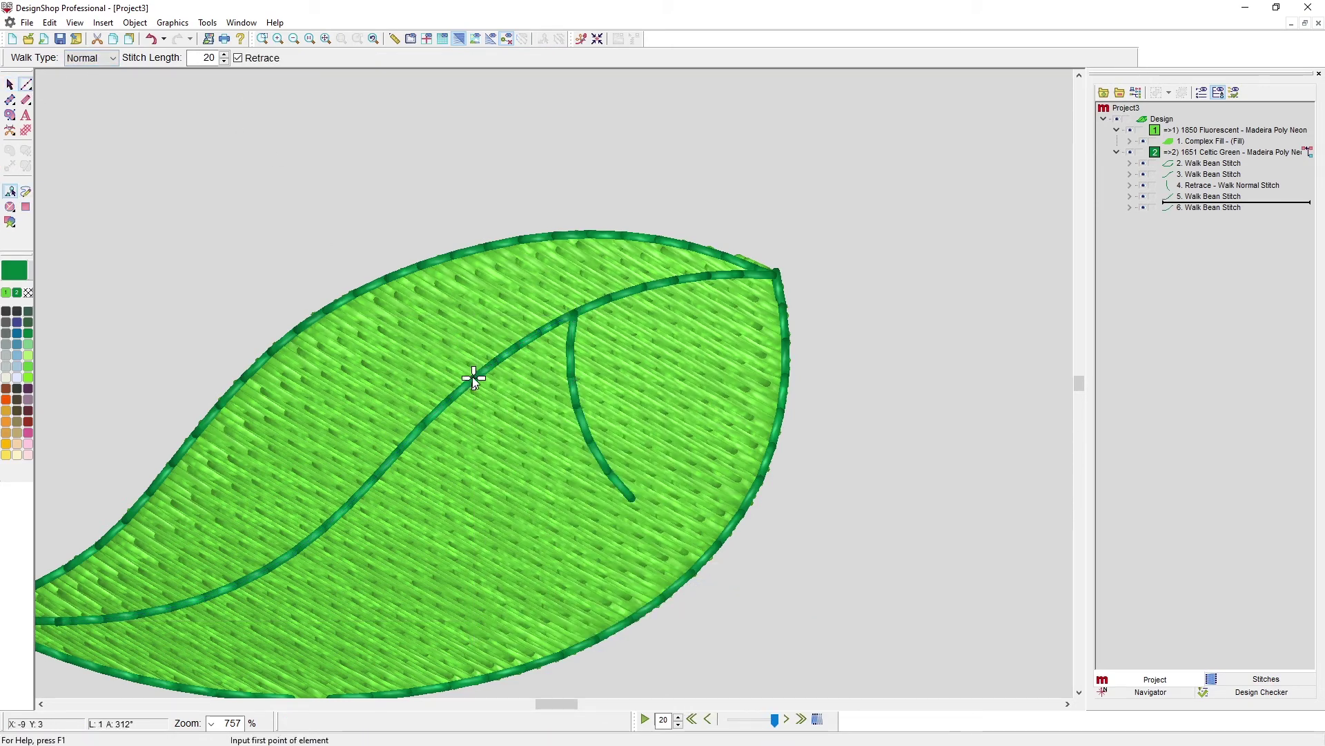
{"action": "left_click", "coordinate": [474, 379]}
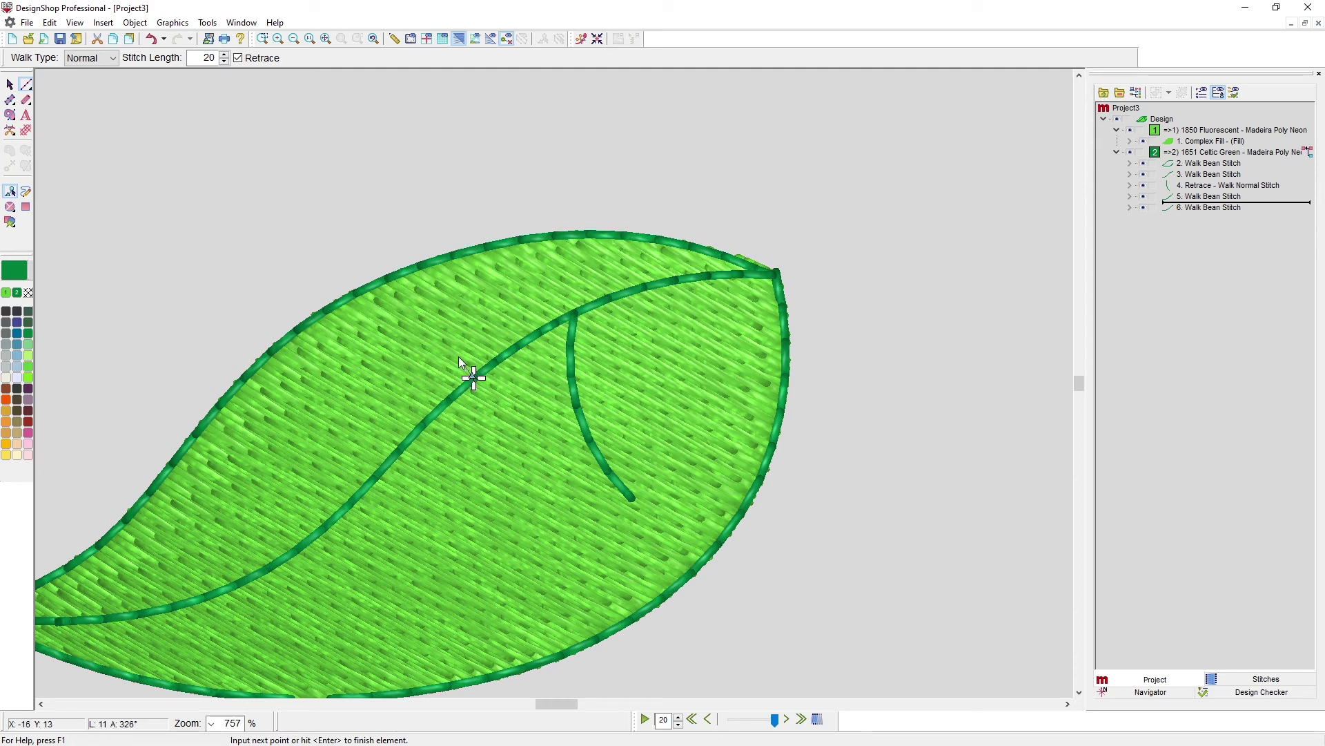
{"action": "left_click", "coordinate": [425, 365]}
{"action": "left_click", "coordinate": [380, 312]}
{"action": "key", "text": "Return"}
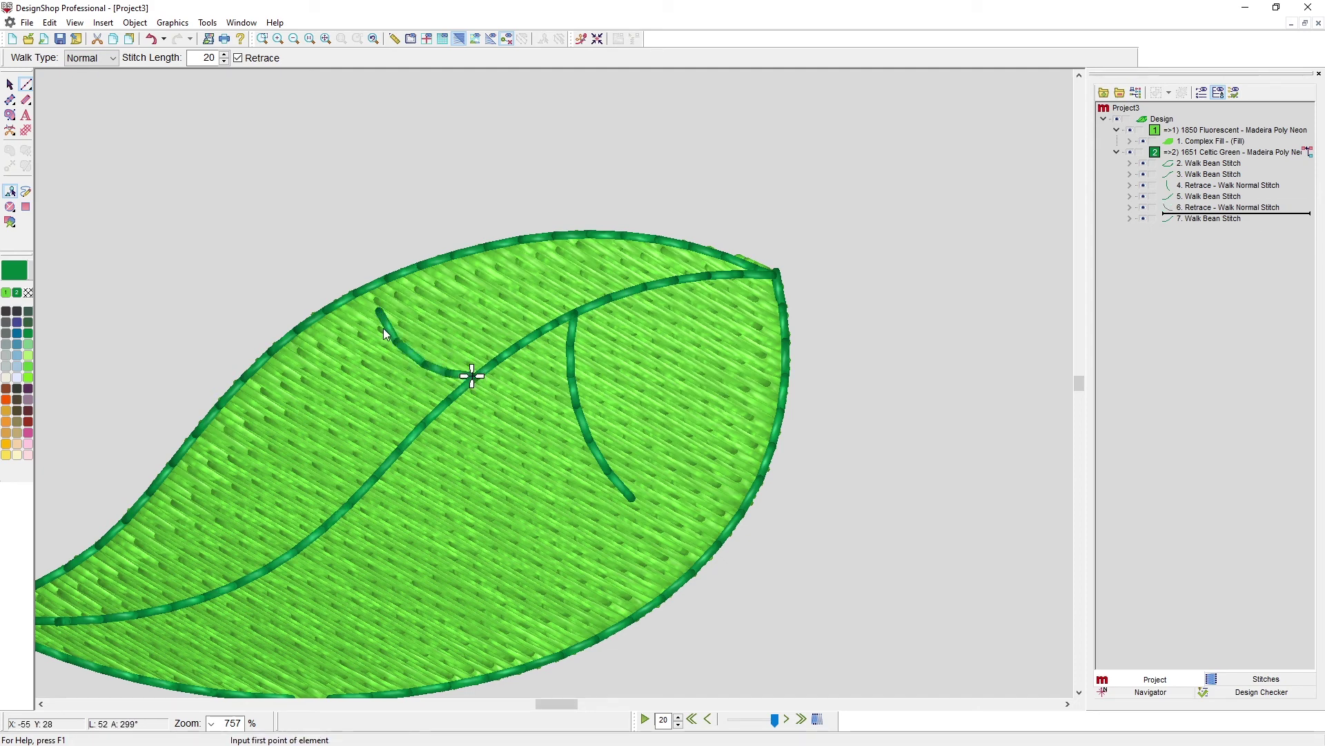
Split the remaining lower midrib section at a point farther down
{"action": "left_click", "coordinate": [1201, 219]}
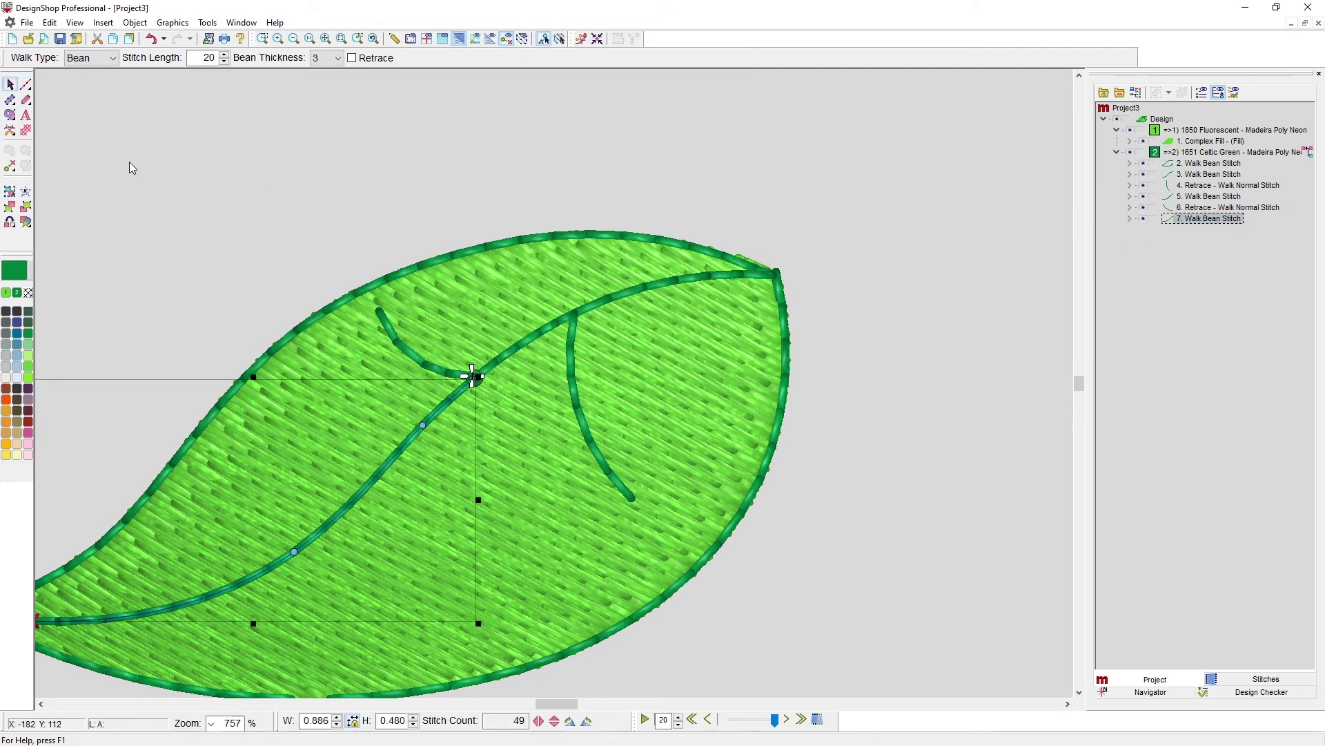
{"action": "left_click", "coordinate": [358, 498]}
{"action": "right_click", "coordinate": [357, 496]}
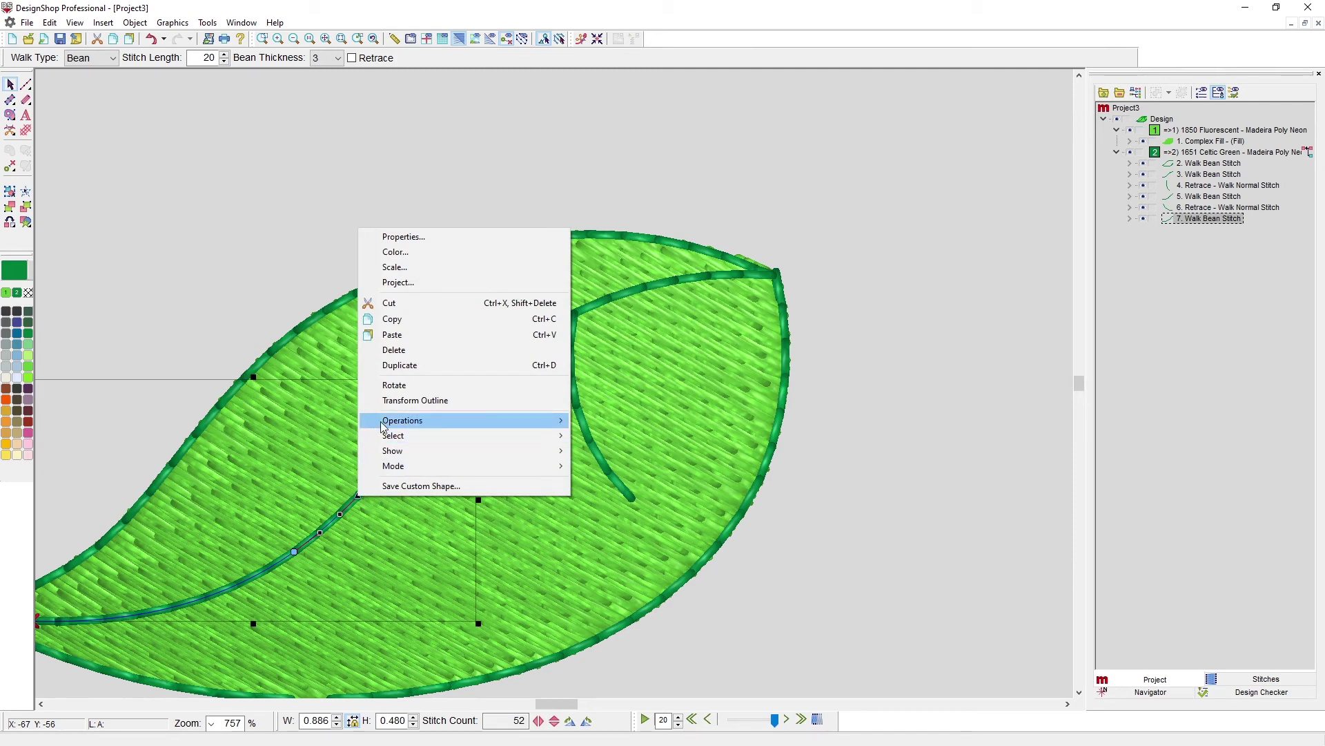
{"action": "mouse_move", "coordinate": [414, 420]}
{"action": "left_click", "coordinate": [621, 435]}
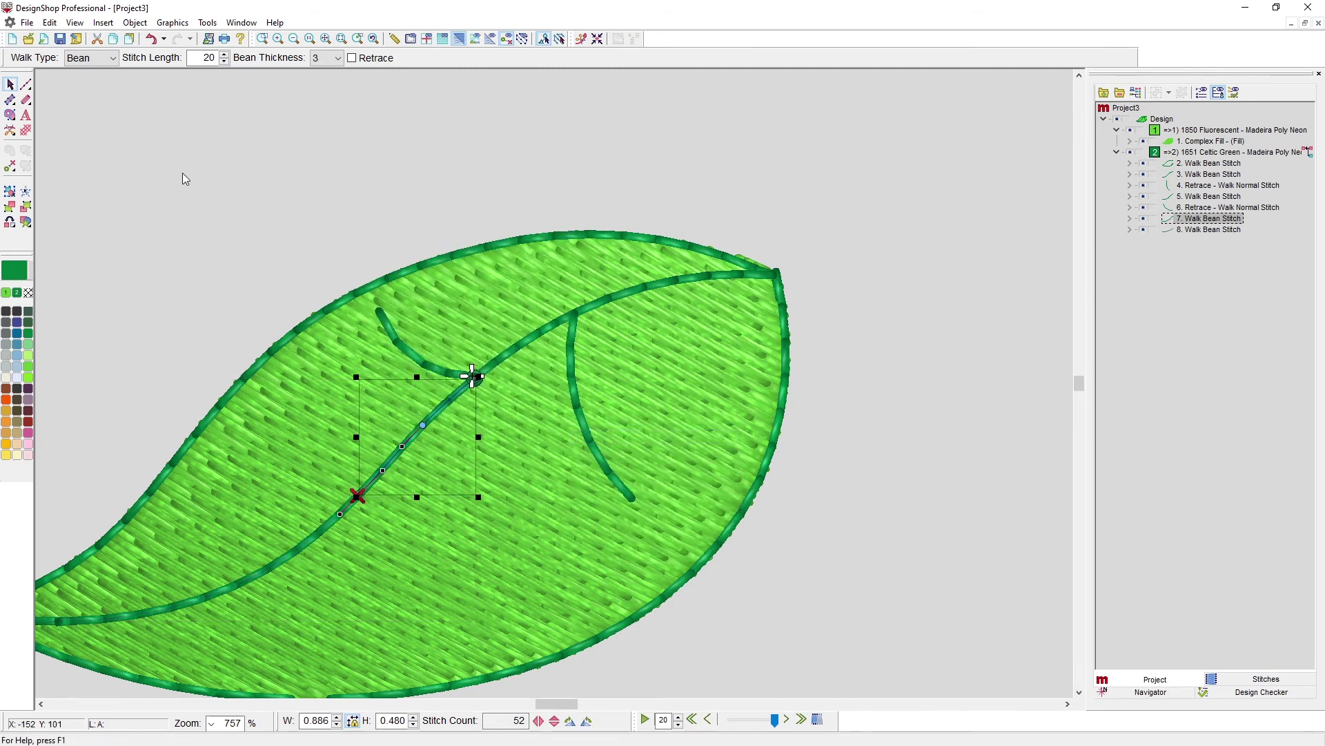
Digitize a walk vein curving down from the new split toward the leaf edge
{"action": "left_click", "coordinate": [26, 85]}
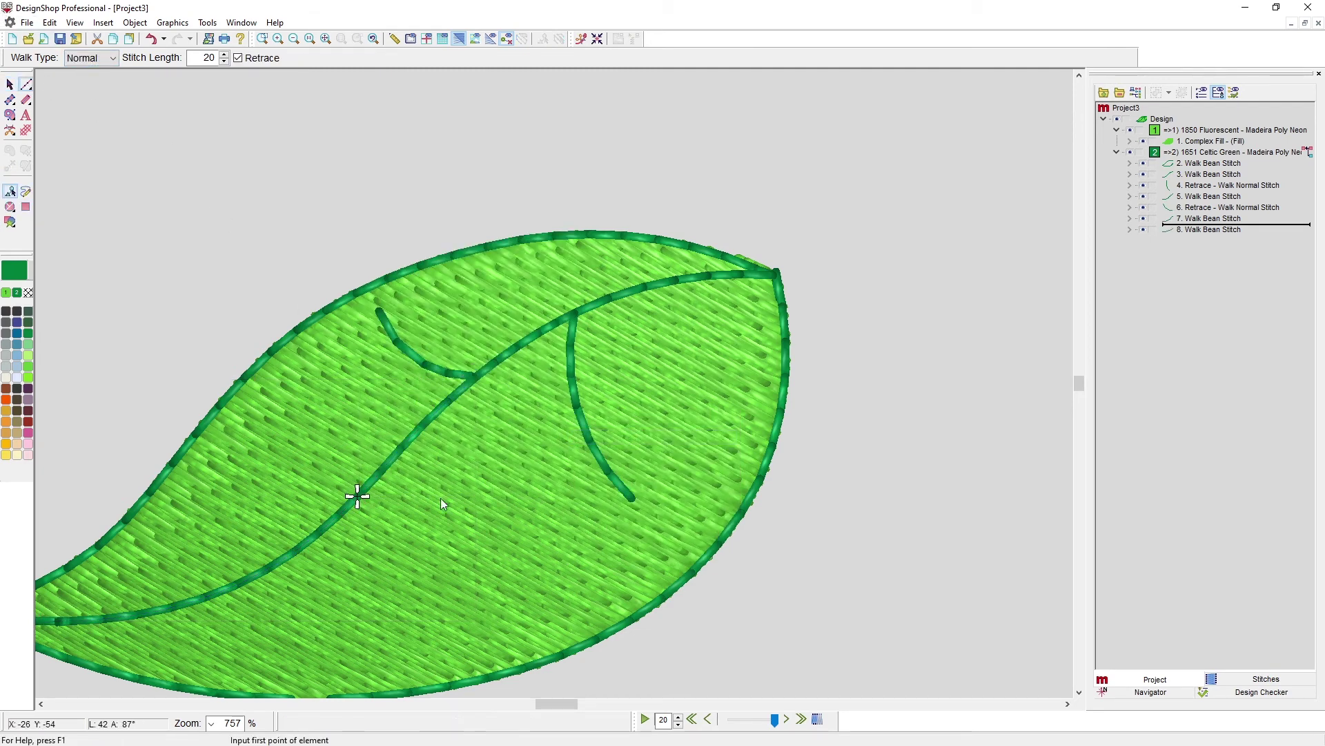
{"action": "left_click", "coordinate": [358, 495]}
{"action": "right_click", "coordinate": [355, 578]}
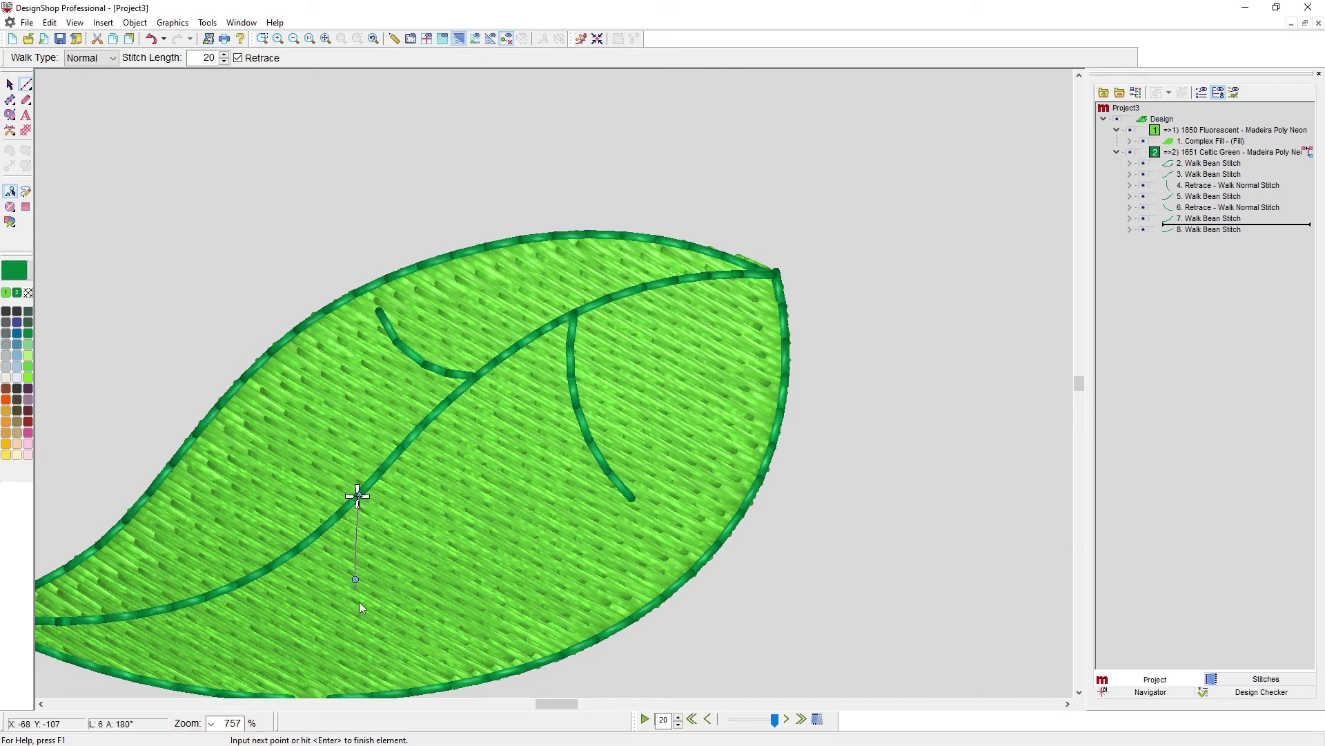
{"action": "left_click", "coordinate": [387, 663]}
{"action": "key", "text": "Return"}
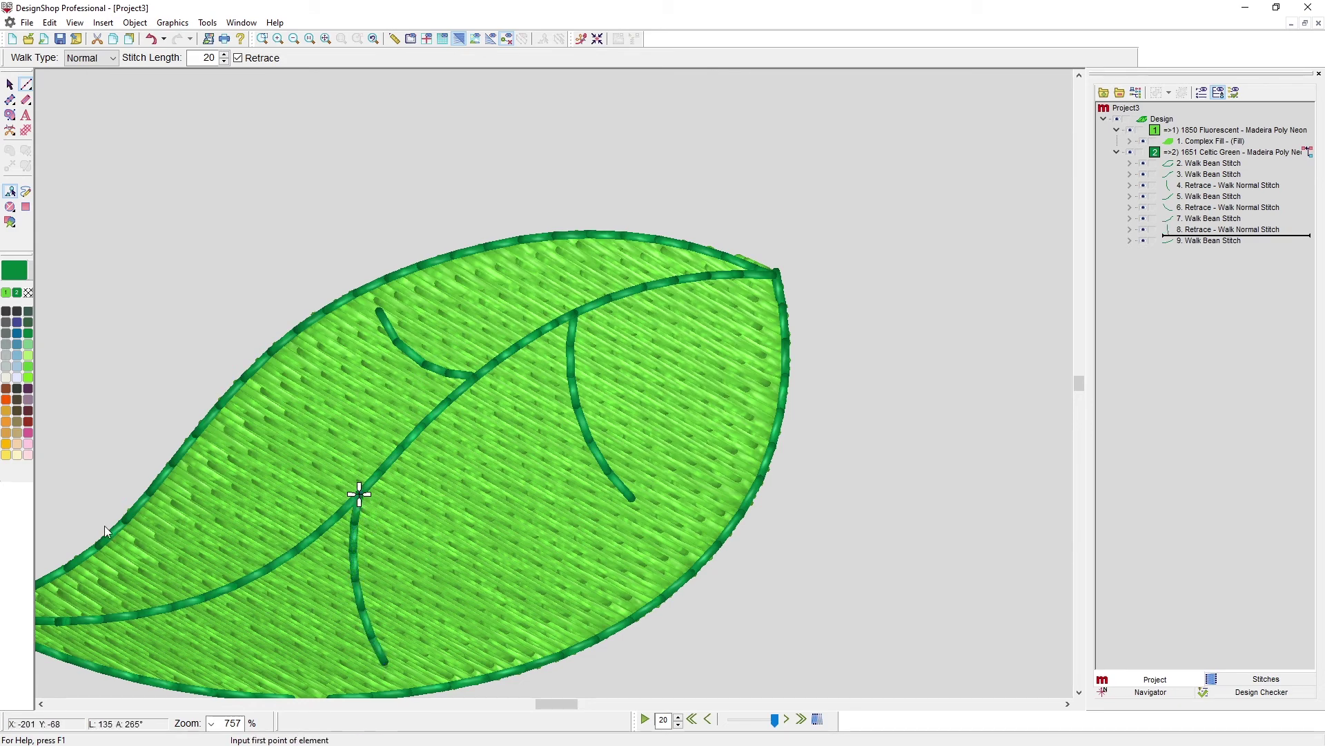
Split the midrib section near the leaf's base with Split Element
{"action": "left_click", "coordinate": [10, 83]}
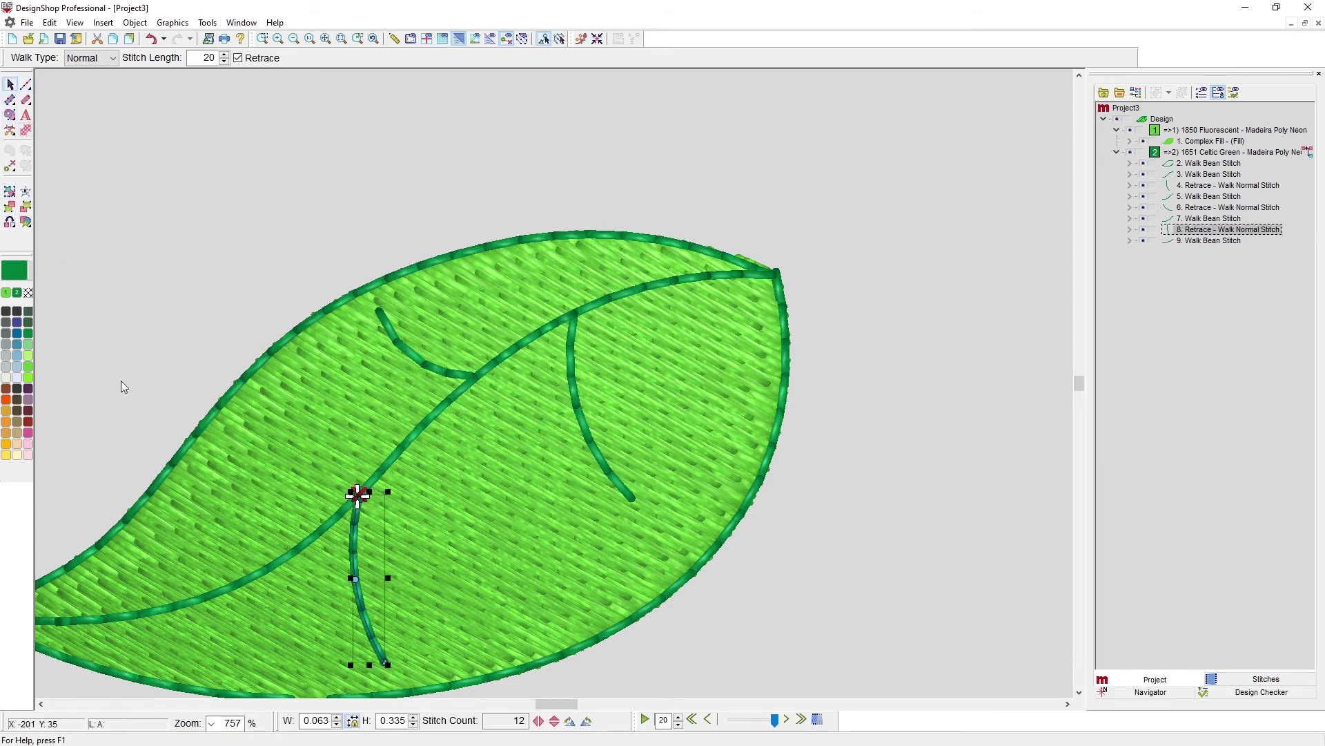
{"action": "left_click", "coordinate": [188, 606]}
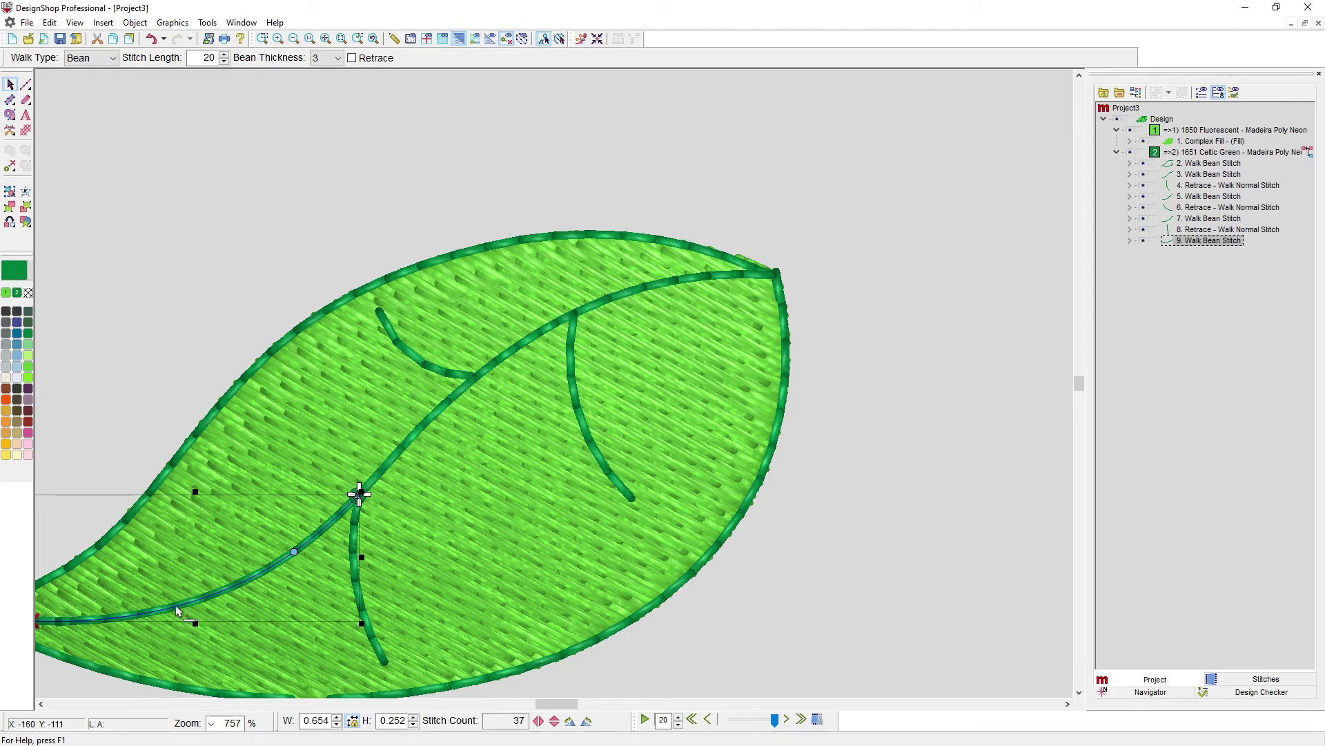
{"action": "mouse_move", "coordinate": [186, 606]}
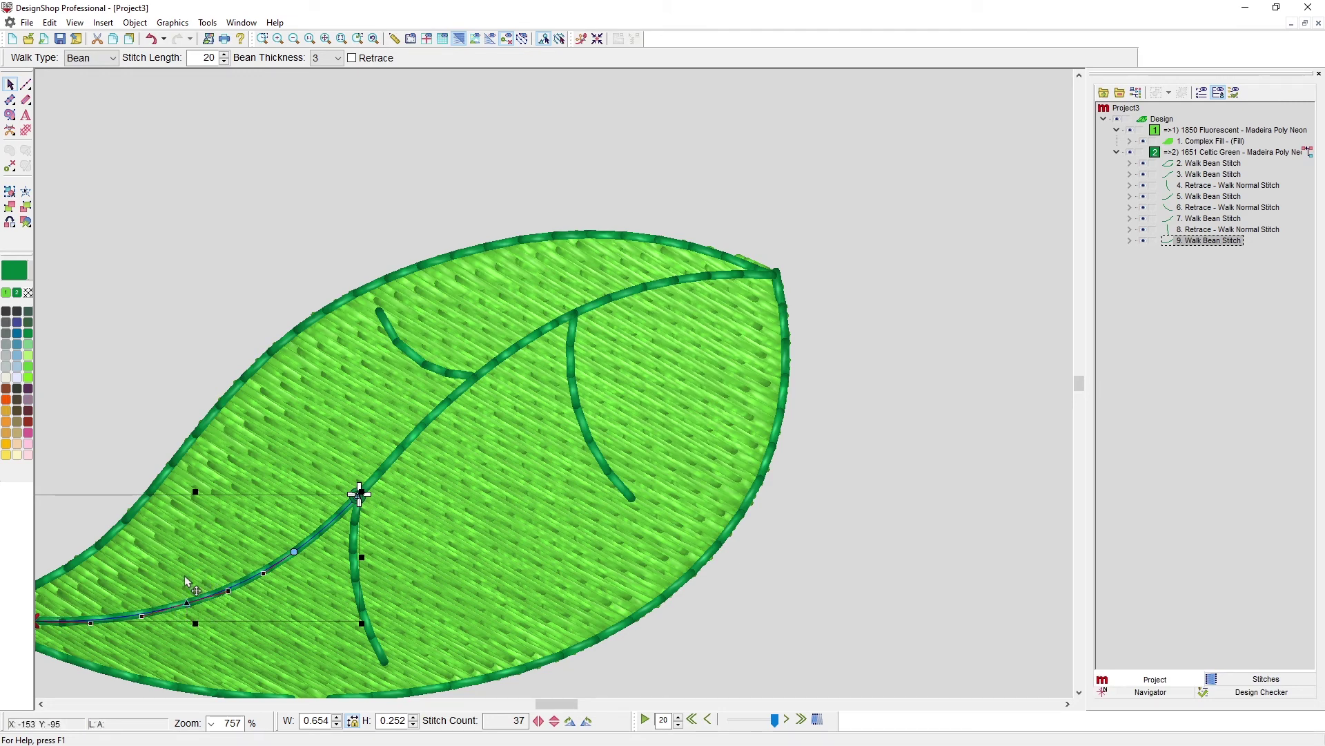
{"action": "right_click", "coordinate": [187, 600]}
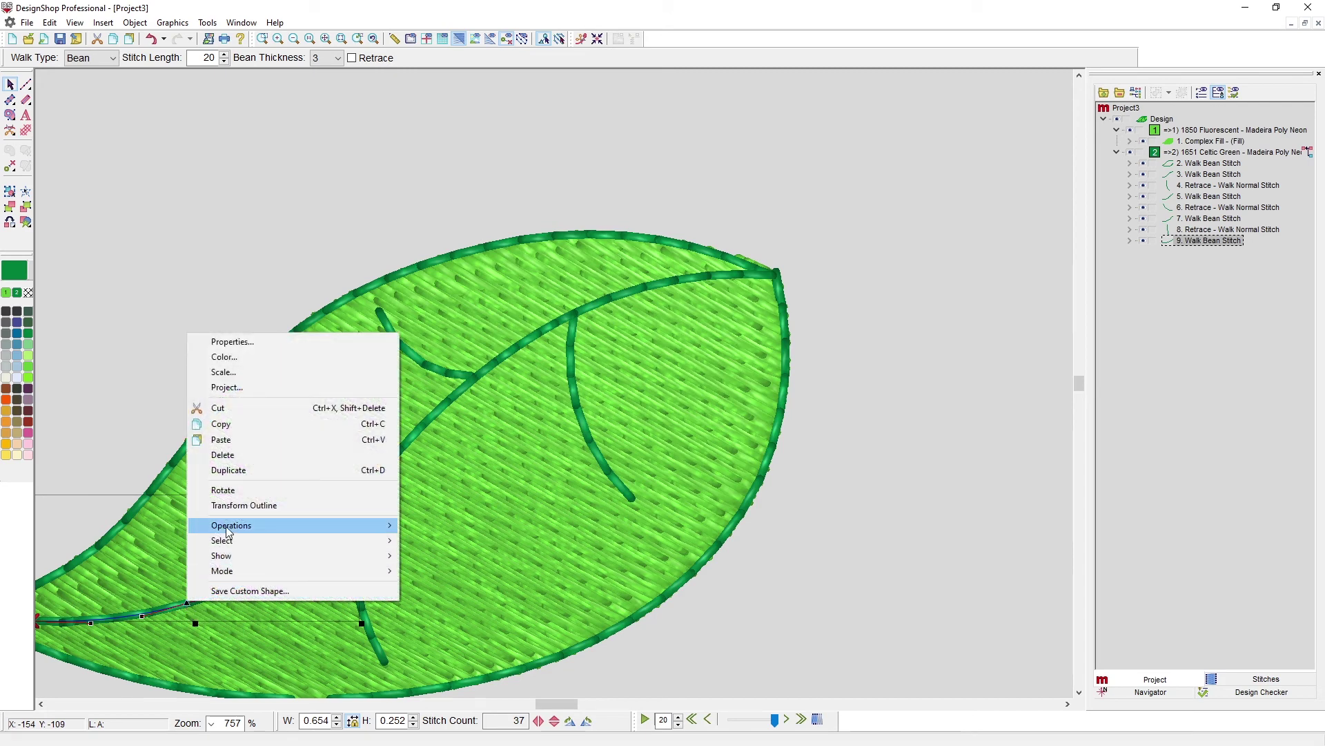
{"action": "mouse_move", "coordinate": [228, 533]}
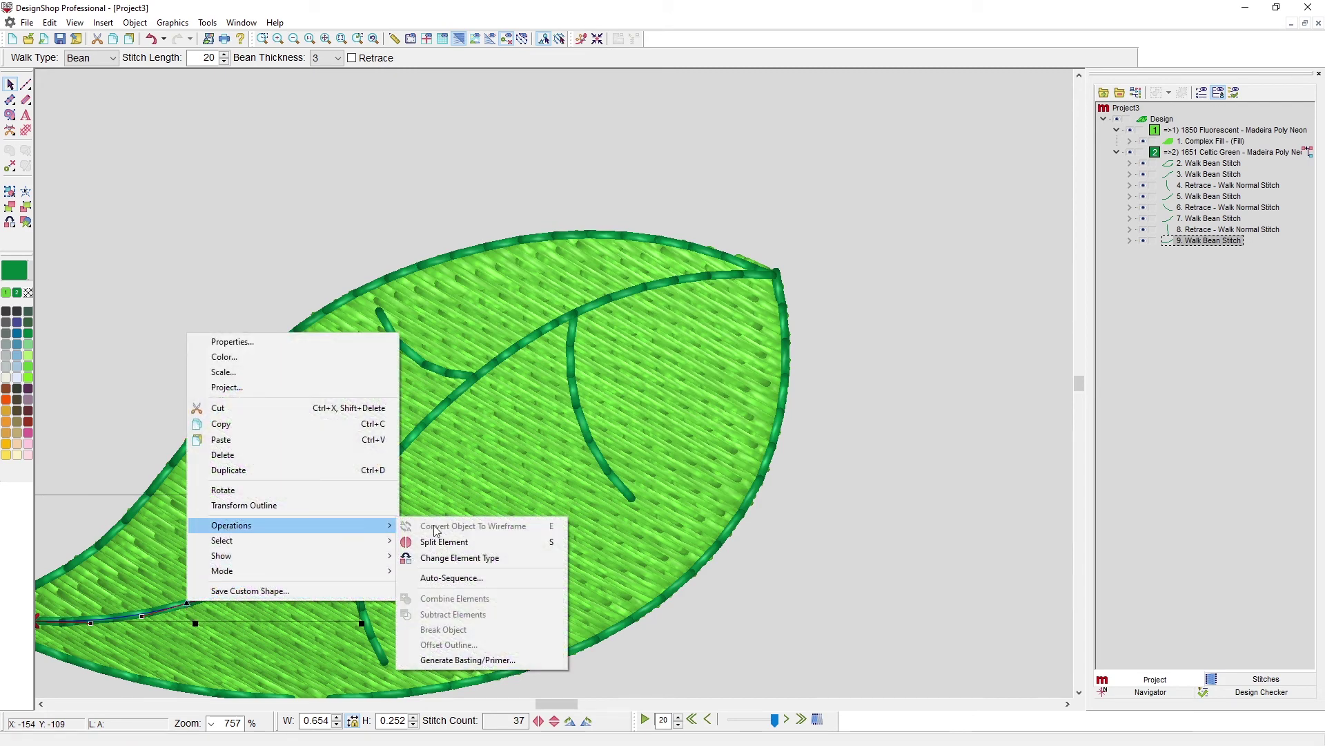
{"action": "left_click", "coordinate": [468, 548]}
Digitize a short curved walk vein rising up-left from the midrib near the base
{"action": "left_click", "coordinate": [25, 84]}
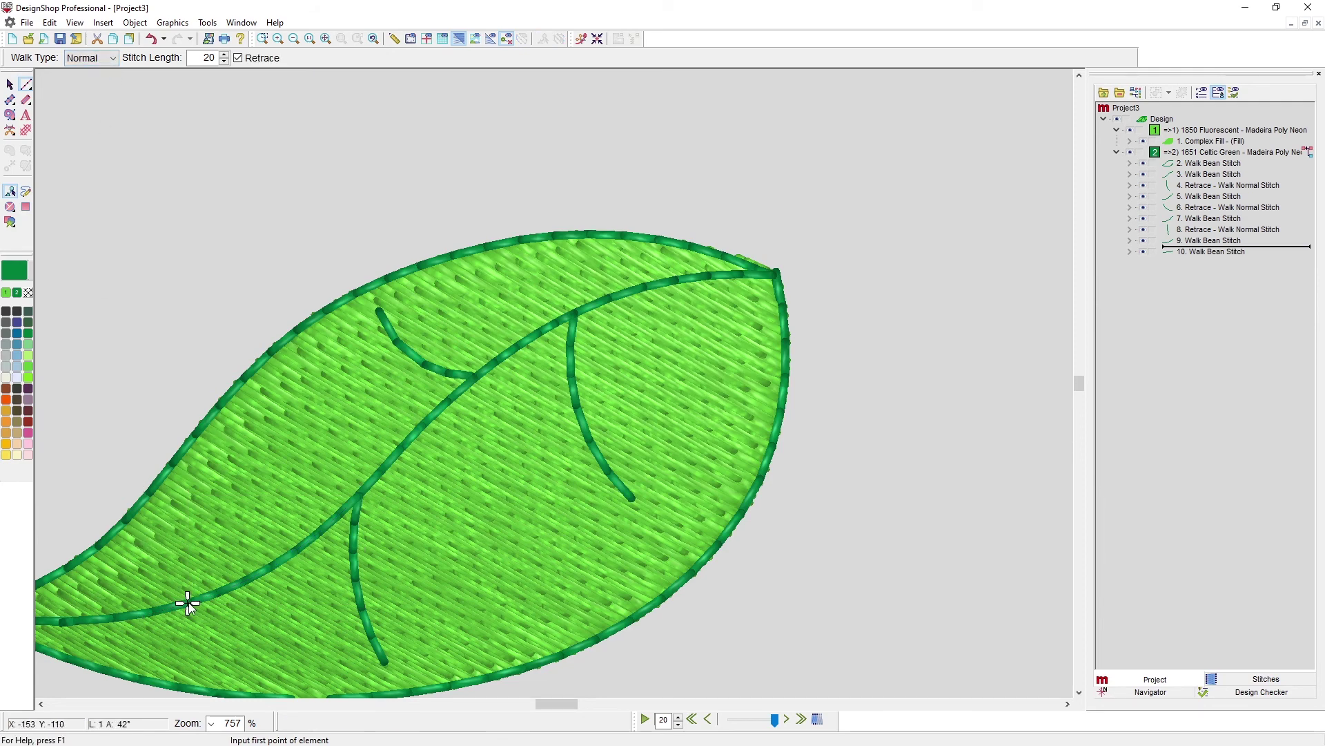
{"action": "left_click", "coordinate": [188, 602]}
{"action": "right_click", "coordinate": [160, 573]}
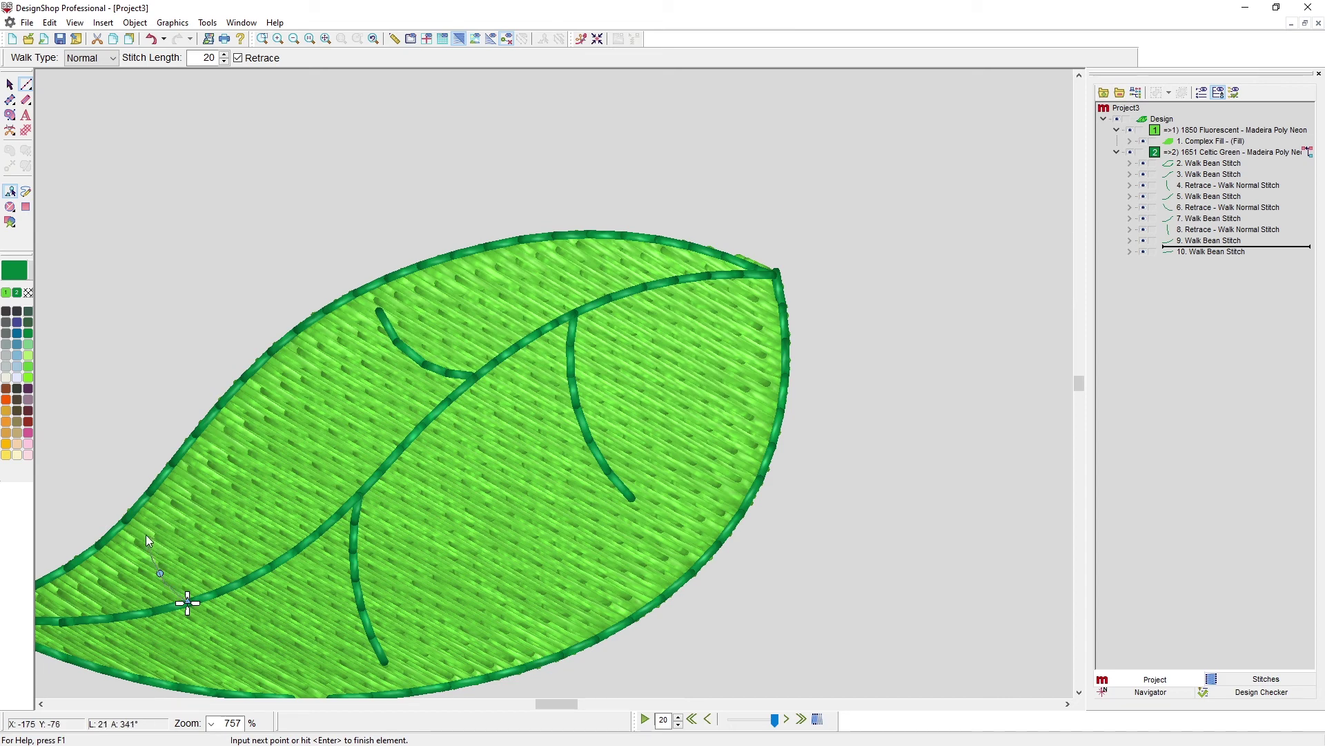
{"action": "left_click", "coordinate": [146, 534]}
{"action": "key", "text": "Return"}
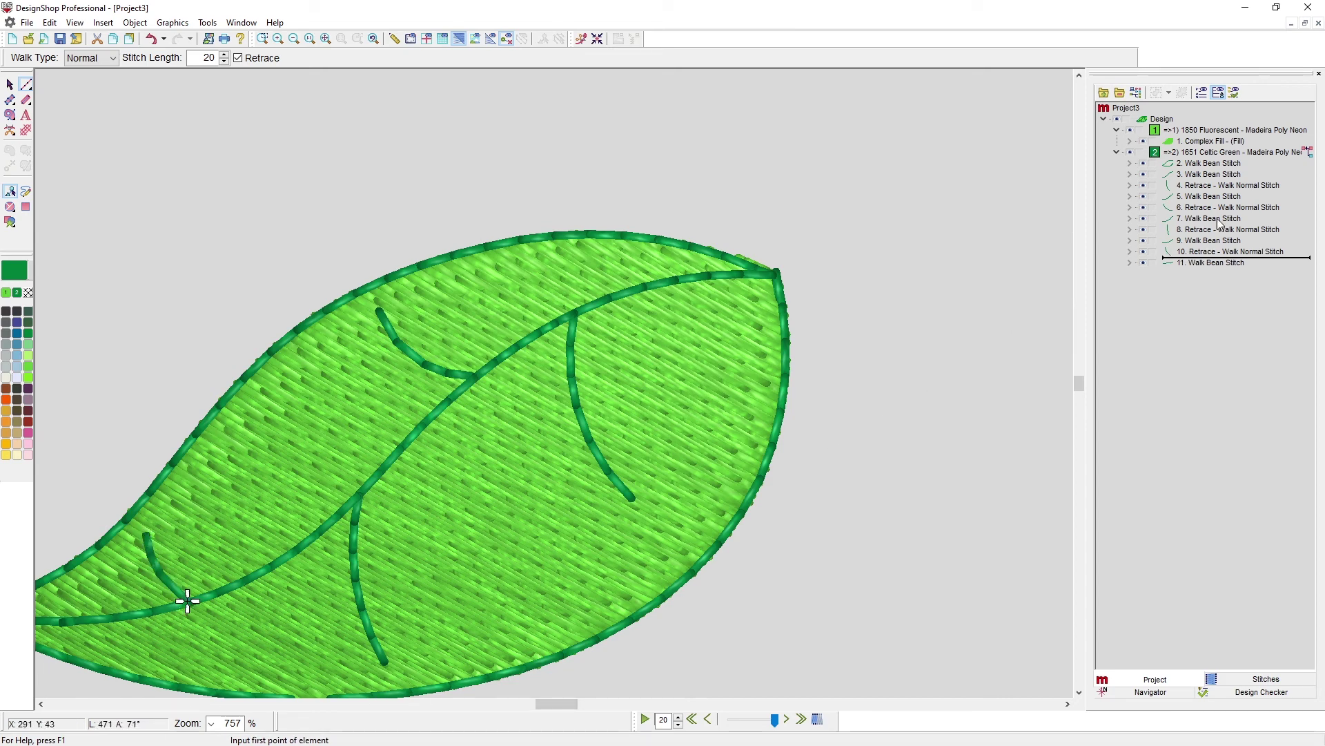
{"action": "left_click", "coordinate": [1234, 198]}
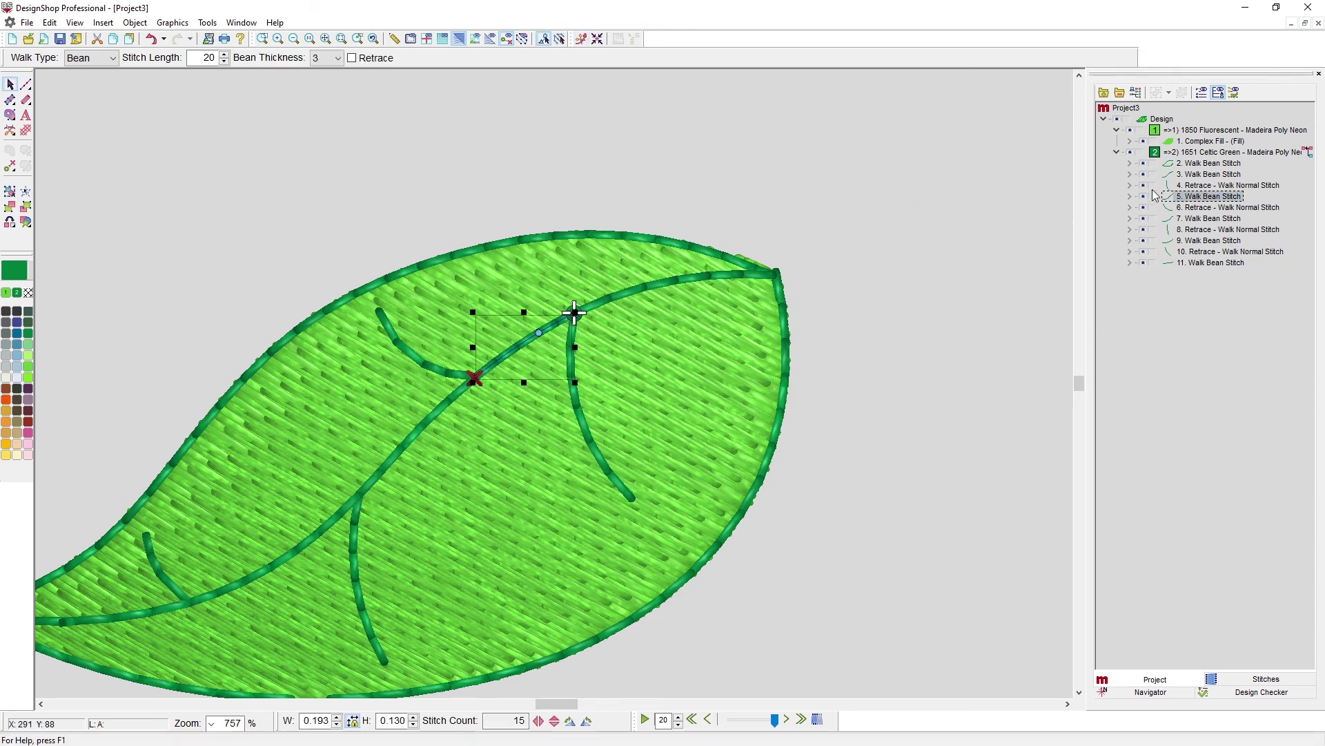
{"action": "scroll", "coordinate": [607, 450], "scroll_direction": "down", "scroll_amount": 3}
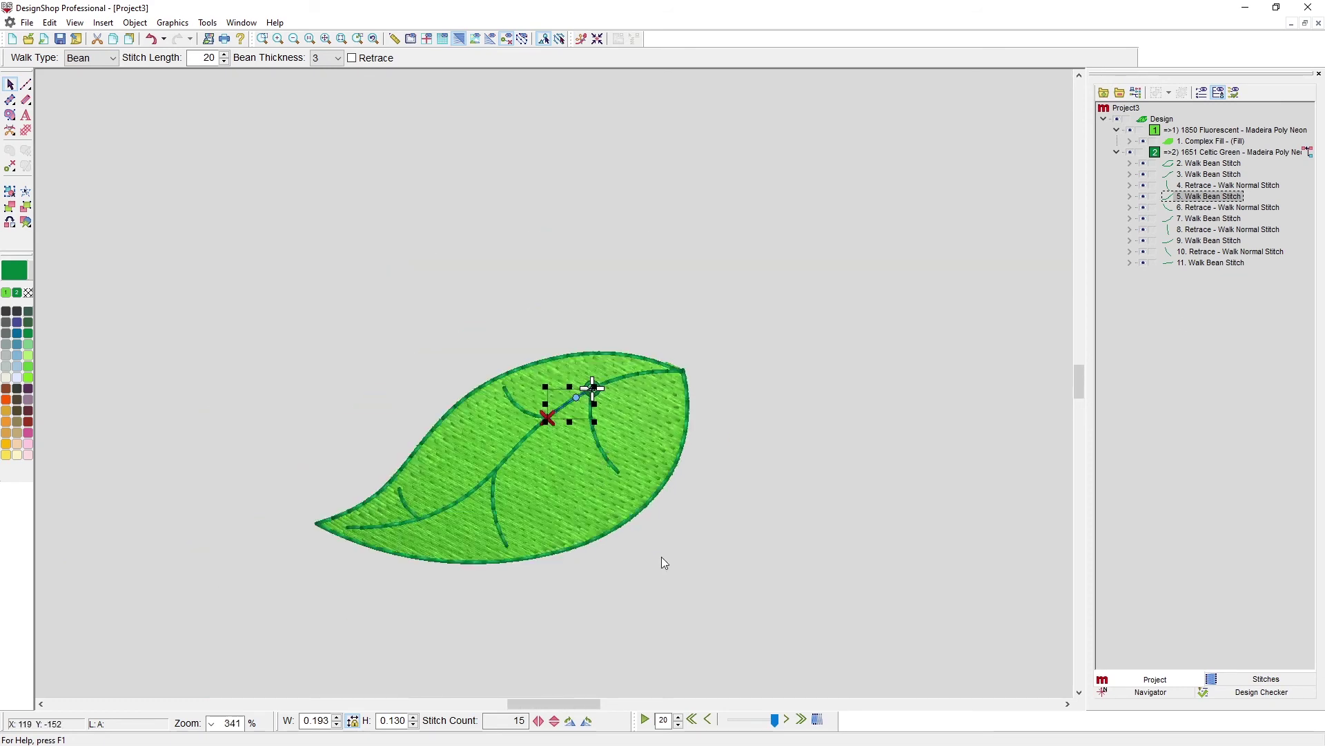
{"action": "scroll", "coordinate": [550, 560], "scroll_direction": "down", "scroll_amount": 2}
{"action": "left_click", "coordinate": [552, 545]}
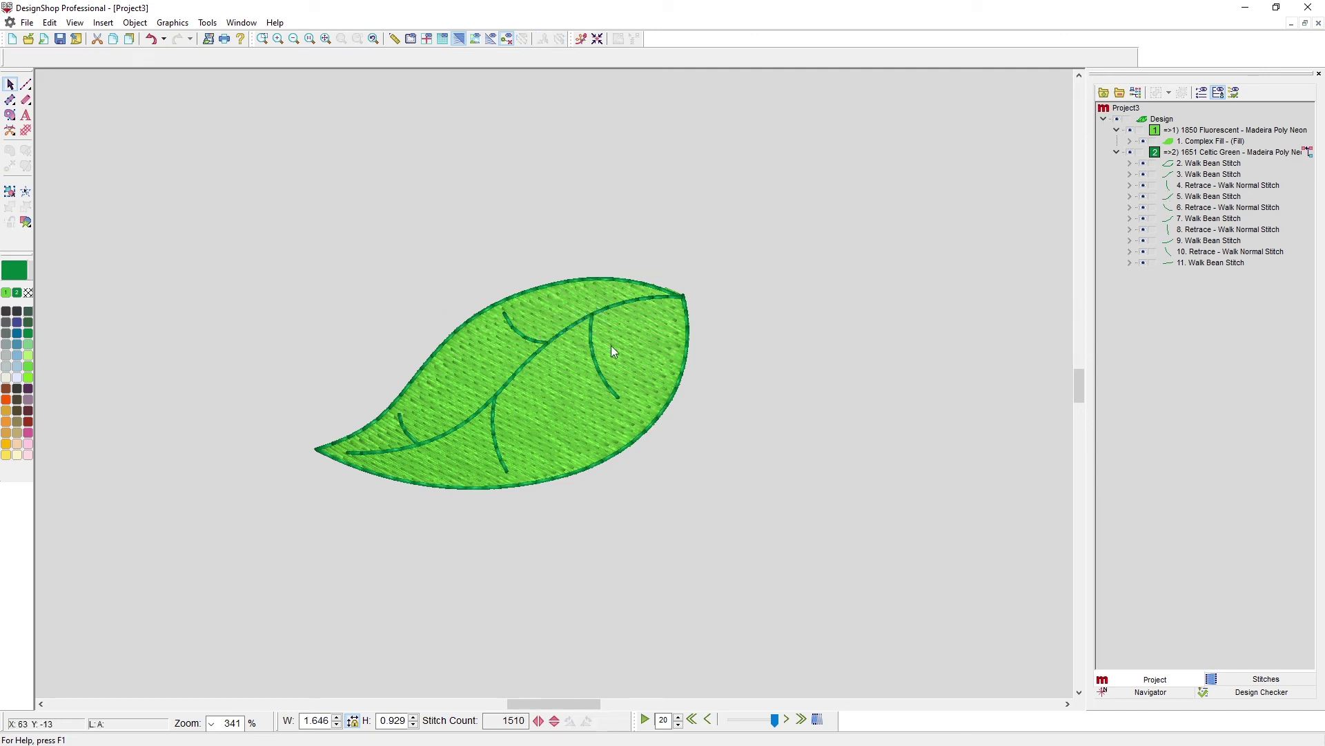